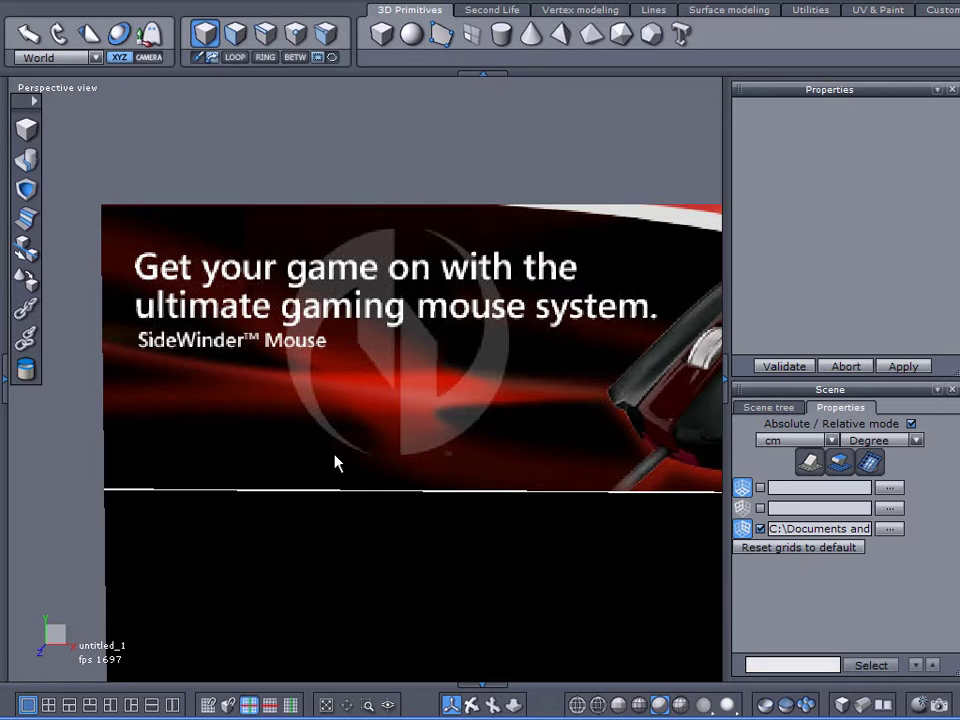
Step: Hide the vertical grid carrying the SideWinder mouse image and bring up the scene tree
middle_click_drag(497, 465, 426, 294)
right_click_drag(302, 288, 432, 353)
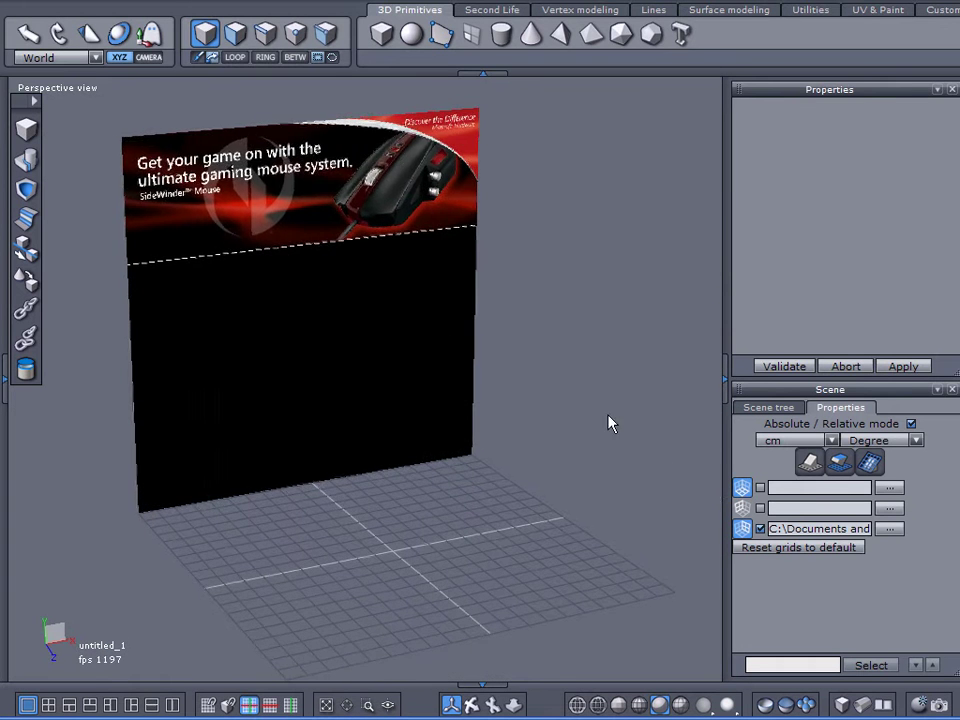
left_click(760, 529)
right_click_drag(493, 476, 395, 518)
middle_click_drag(444, 453, 428, 301)
mouse_move(428, 301)
right_mouse_down()
mouse_move(441, 300)
mouse_move(428, 297)
right_mouse_up()
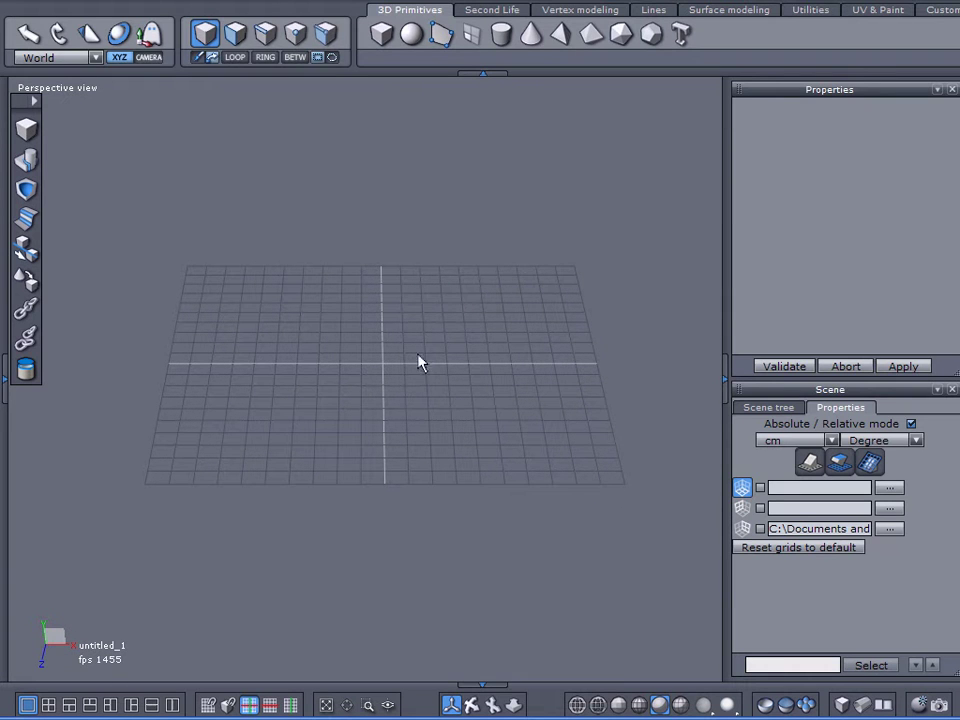
left_click(772, 407)
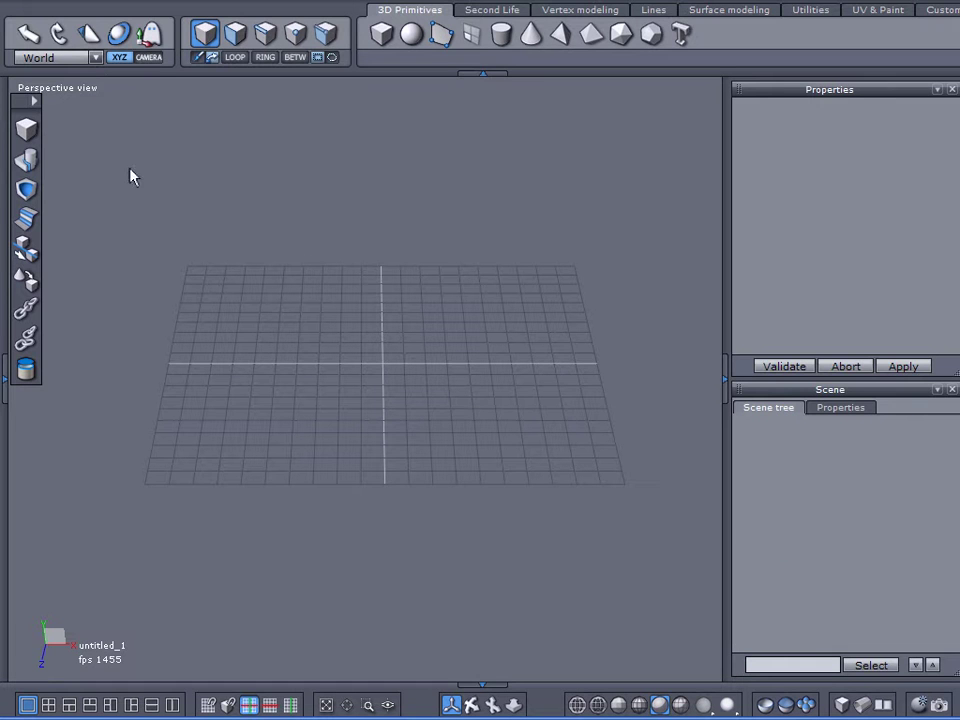
Step: Switch the viewport from perspective to the Top view and frame the grid around the origin
left_click(87, 89)
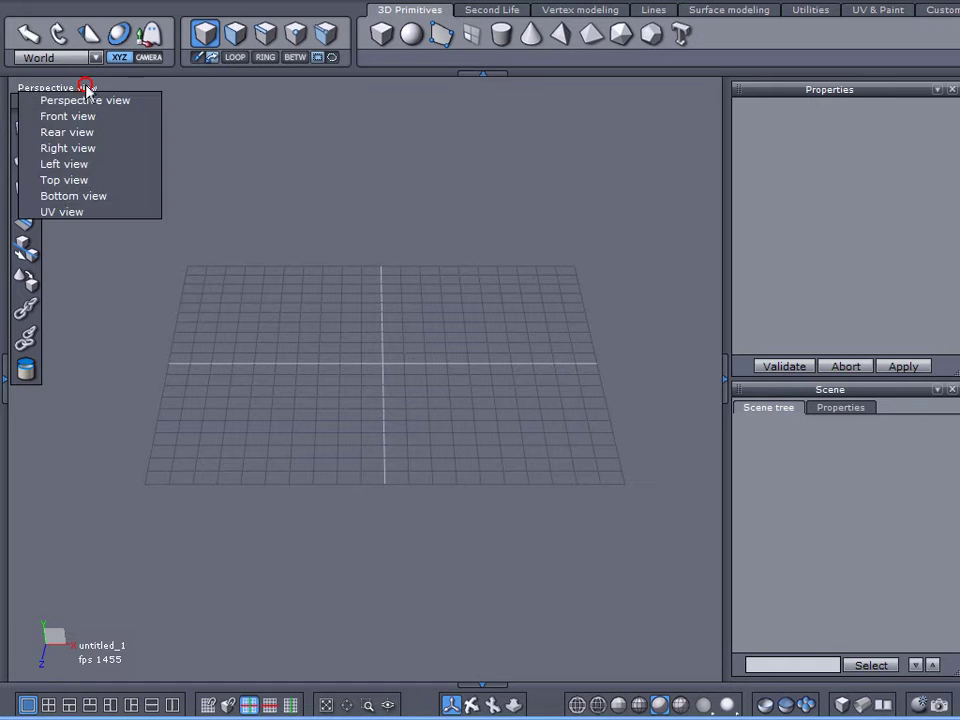
left_click(60, 183)
scroll(386, 285, "up", 3)
middle_click_drag(474, 478, 477, 276)
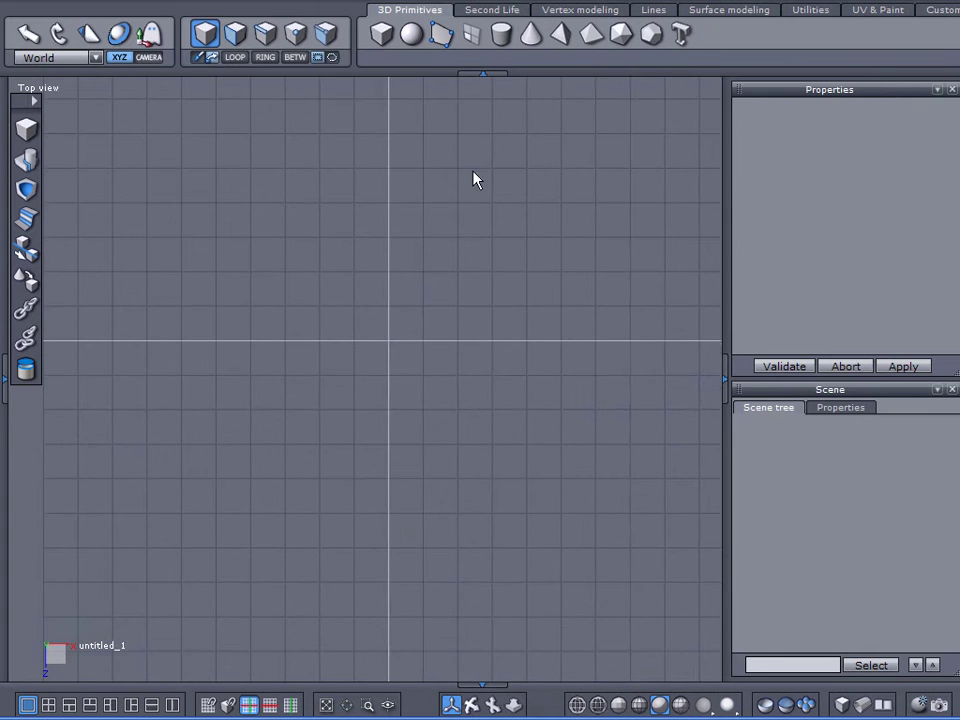
Step: Draw a 180-degree arc centred near the origin with a radius of about 25 cm and 40 points
left_click(648, 10)
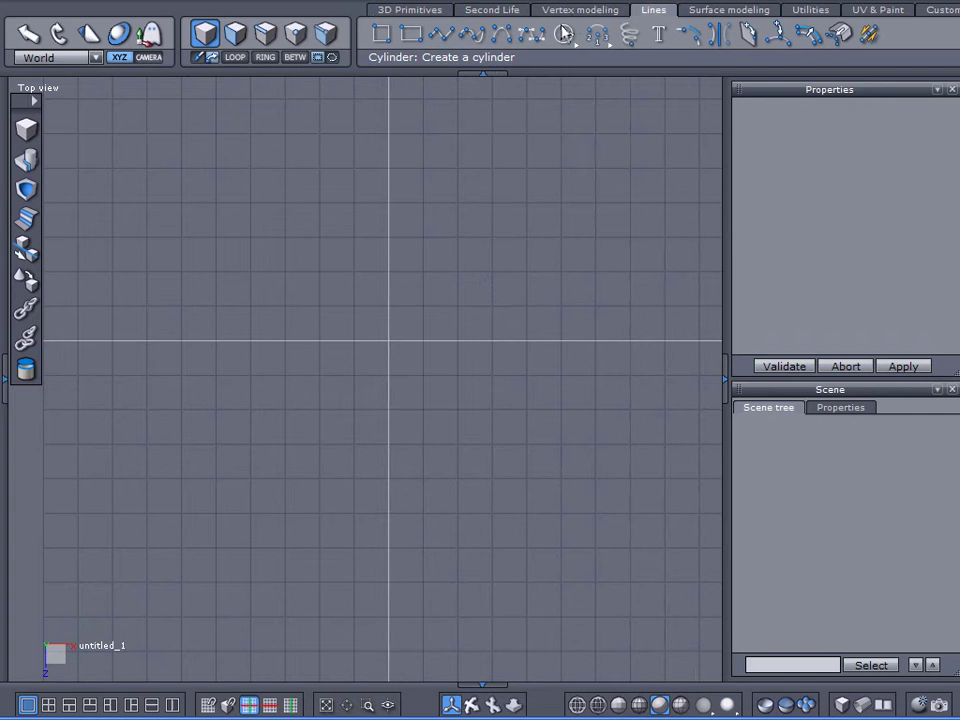
left_click_drag(594, 38, 596, 65)
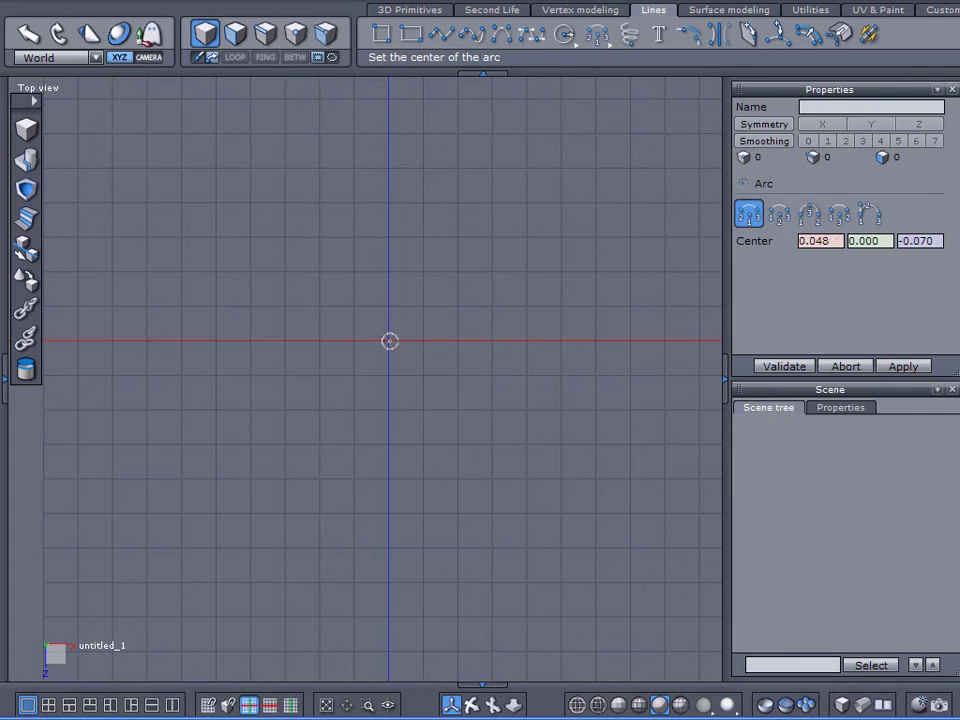
left_click(390, 341)
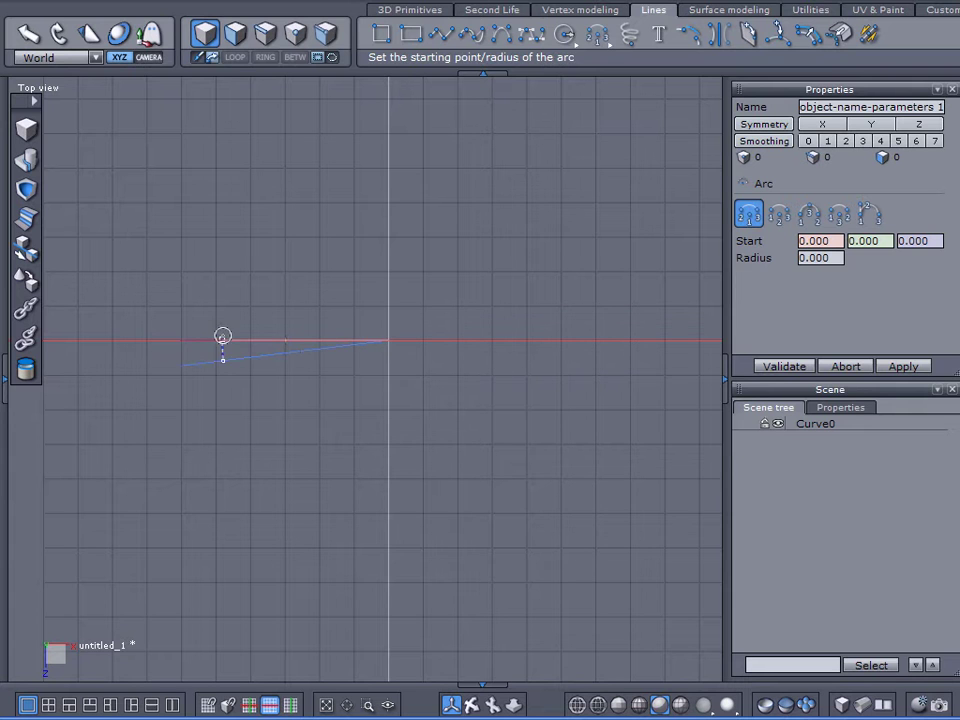
left_click(214, 340)
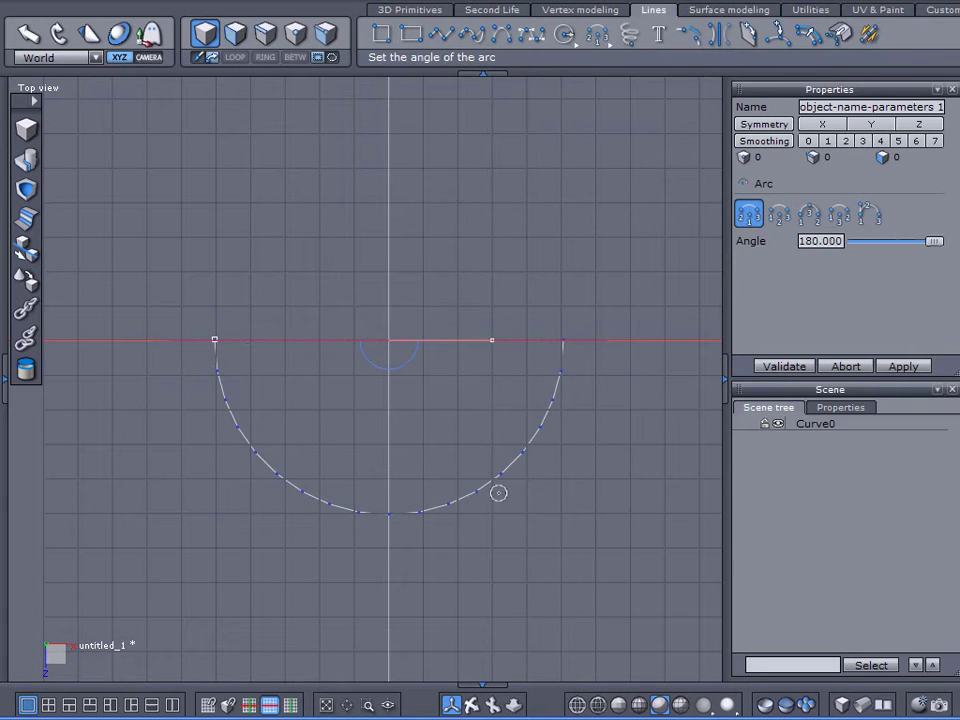
left_click(563, 340)
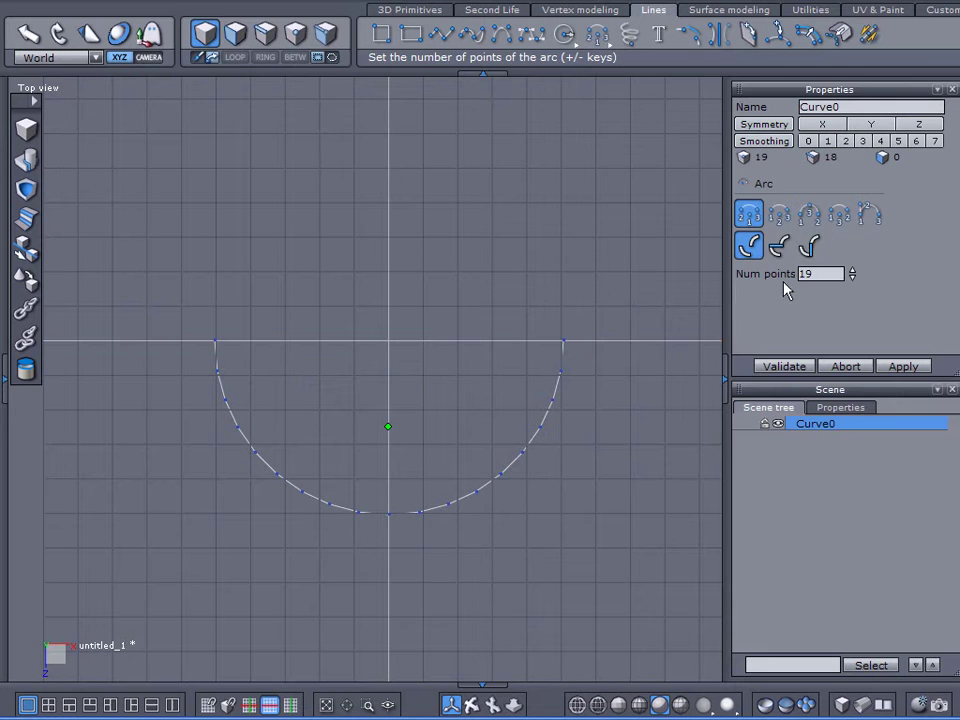
type("40")
key("Return")
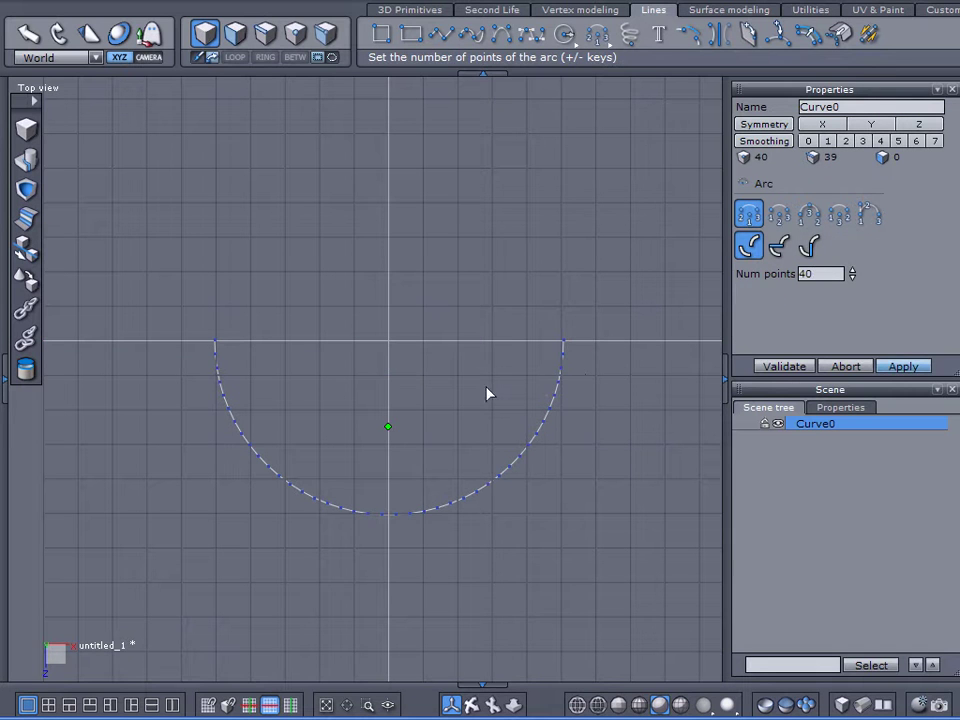
left_click(785, 367)
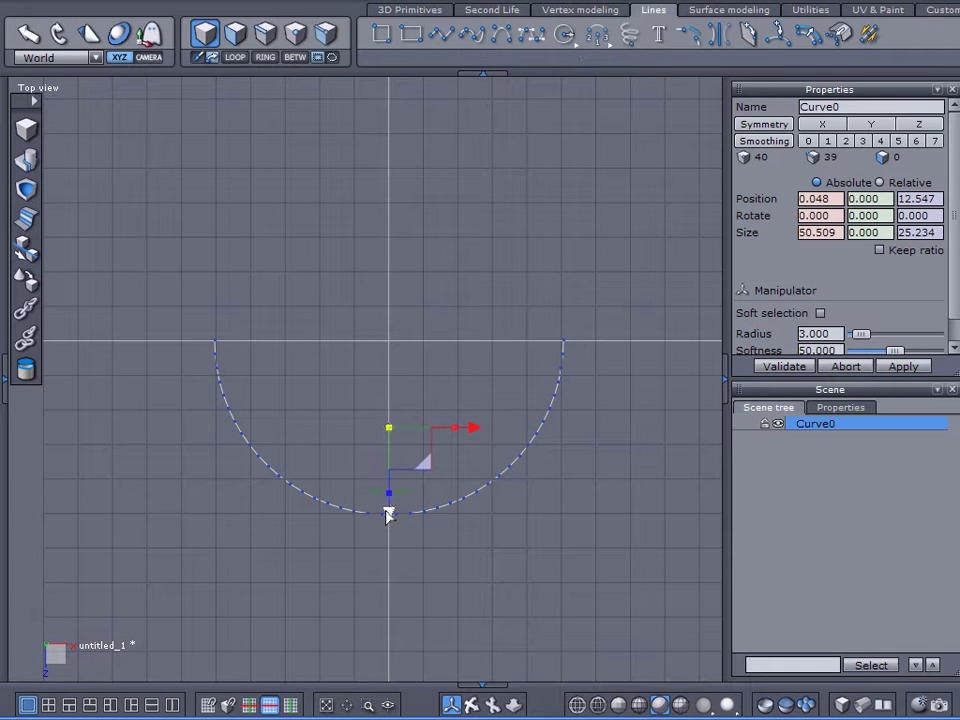
Step: Nudge the arc along Z to about 12.0 and delete the three points at its positive-X end
left_click_drag(389, 514, 388, 508)
left_click(297, 57)
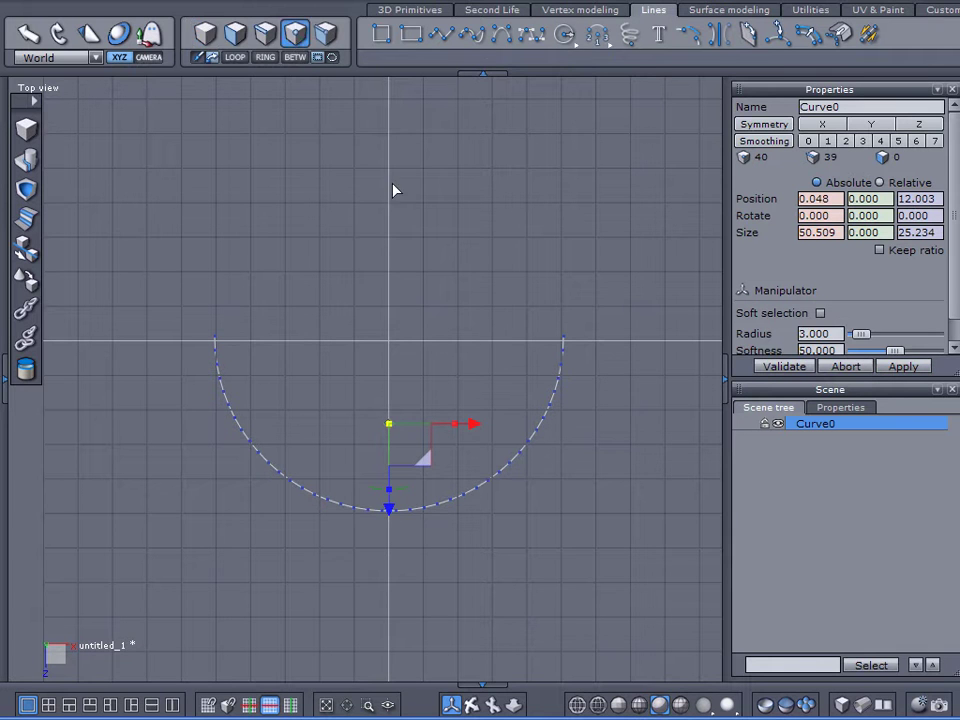
right_click_drag(534, 304, 605, 363)
left_click_drag(607, 361, 608, 362)
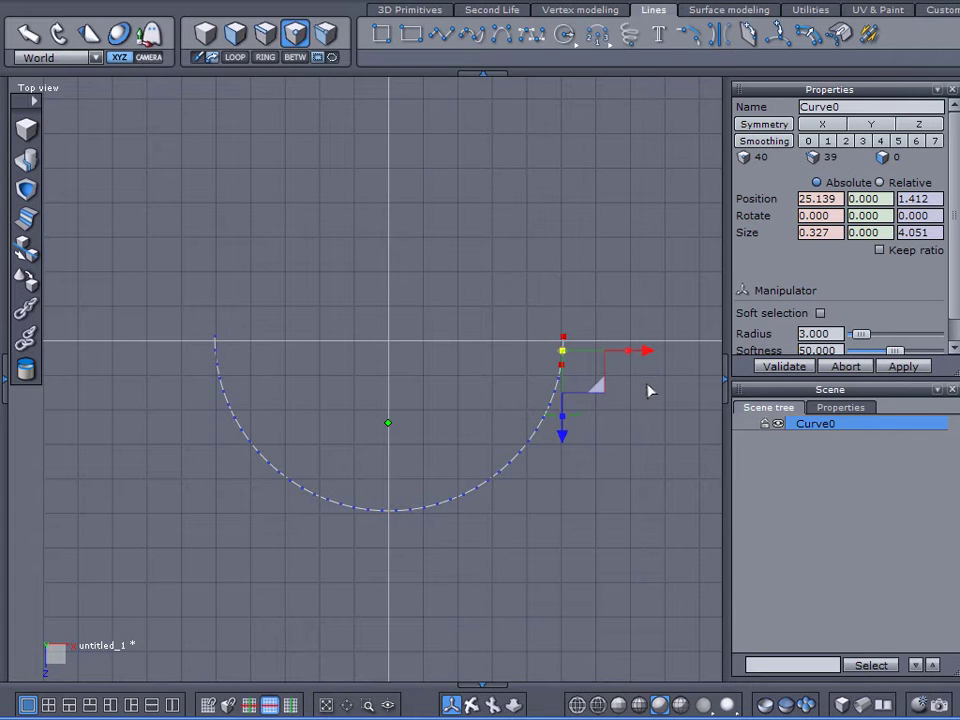
key("Delete")
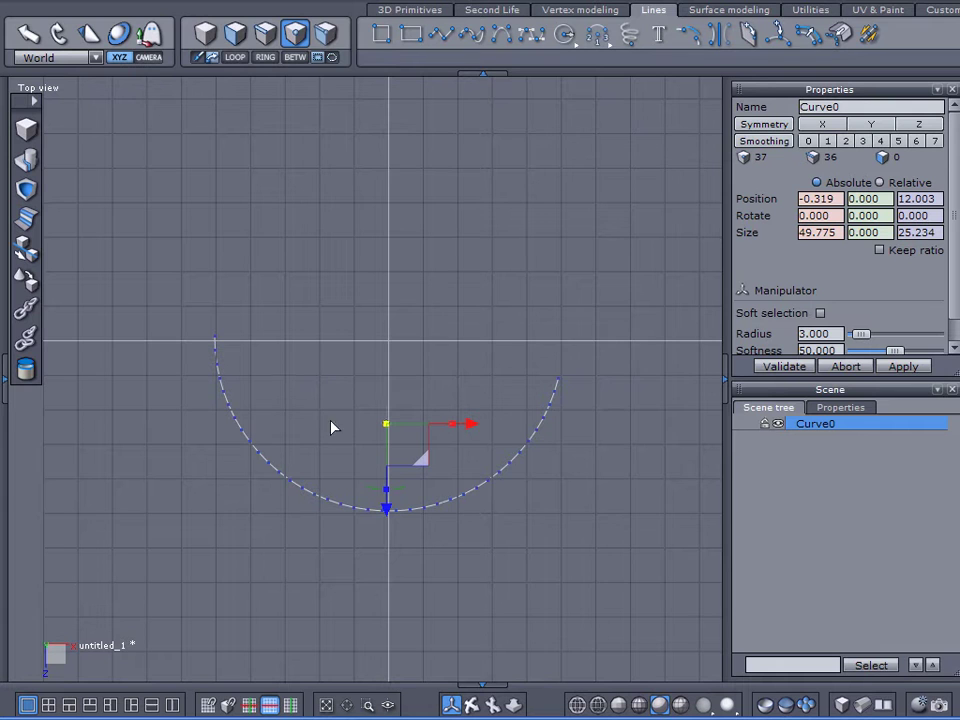
Step: Set the curve's X and Z positions to 0
scroll(298, 361, "up", 2)
scroll(150, 350, "up", 3)
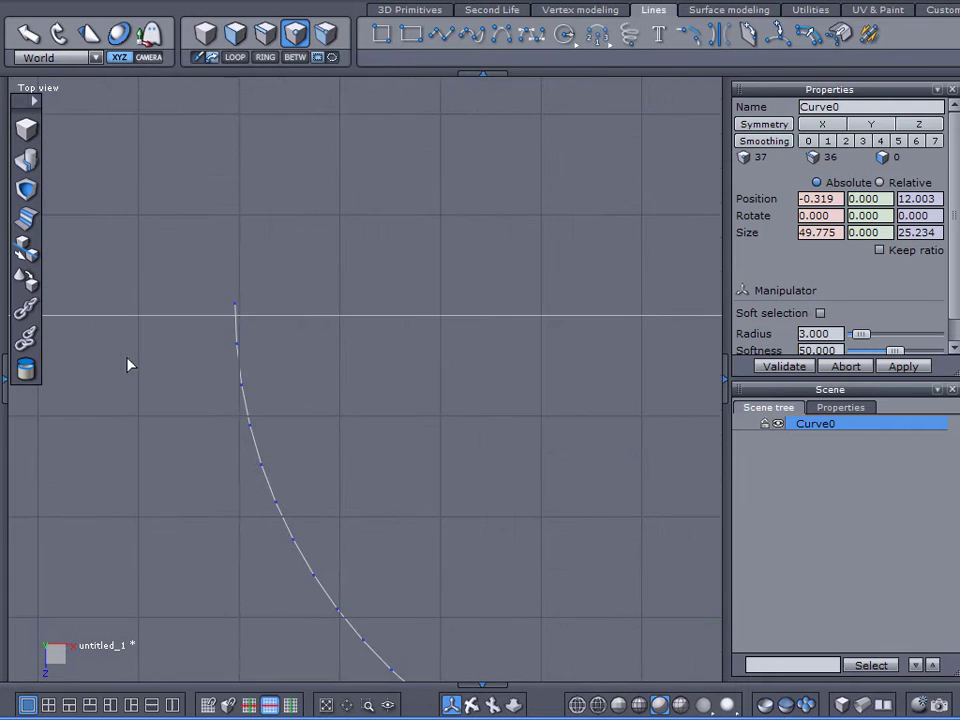
scroll(354, 332, "down", 3)
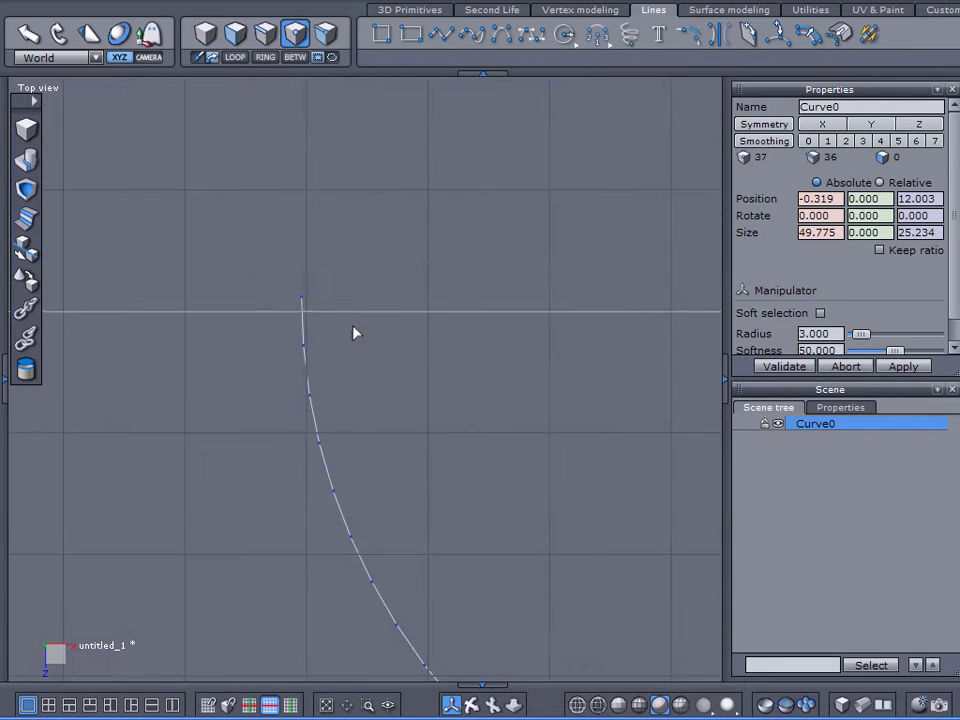
left_click(820, 199)
type("0")
key("Return")
left_click(934, 199)
type("0")
key("Return")
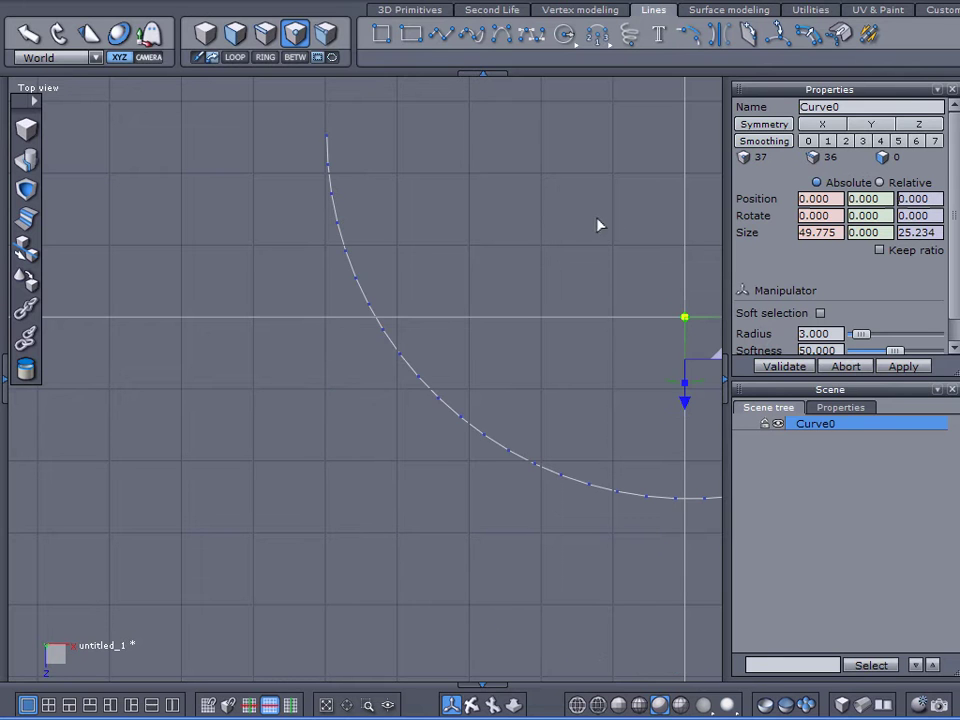
Step: Select the end point on the curve's negative-X side and copy its Z position value
middle_click_drag(600, 221, 455, 337)
left_click(100, 317)
left_click(100, 318)
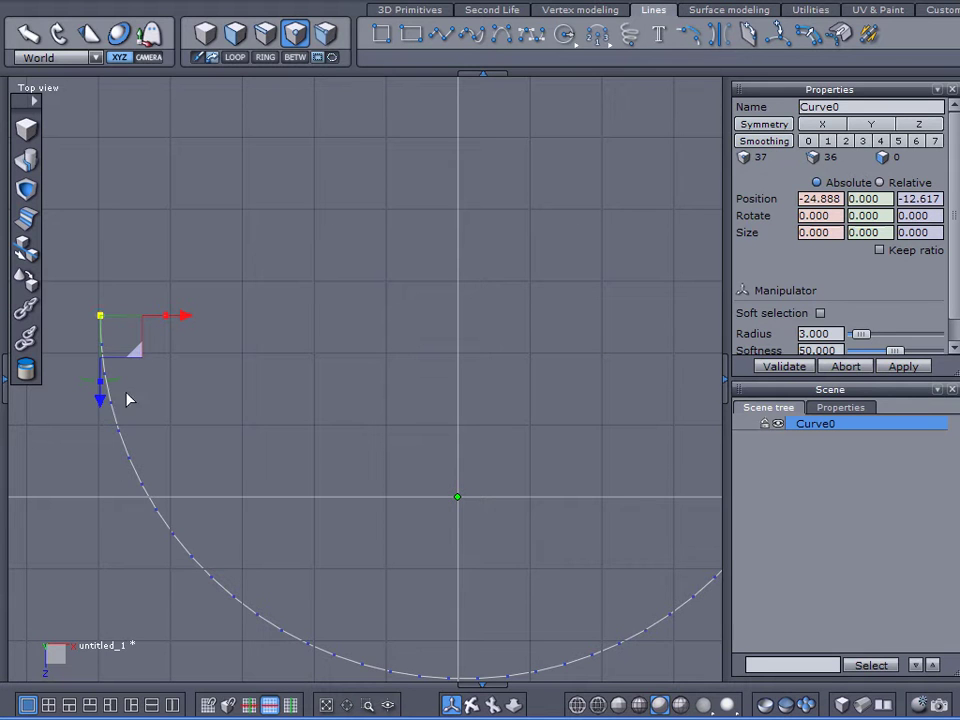
left_click_drag(100, 407, 133, 411)
double_click(918, 199)
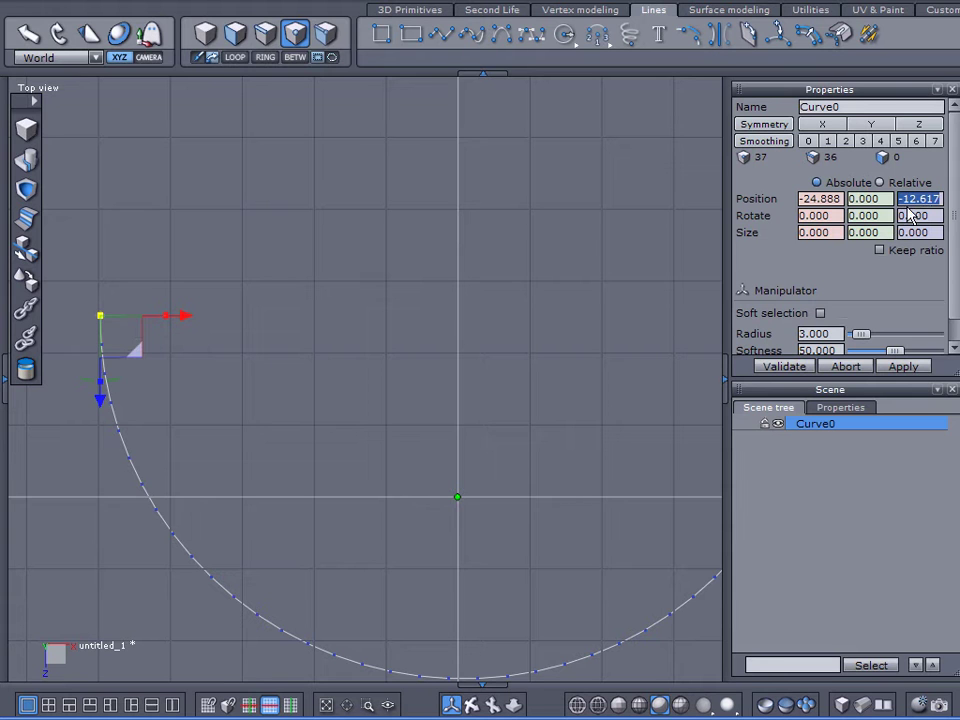
right_click(922, 200)
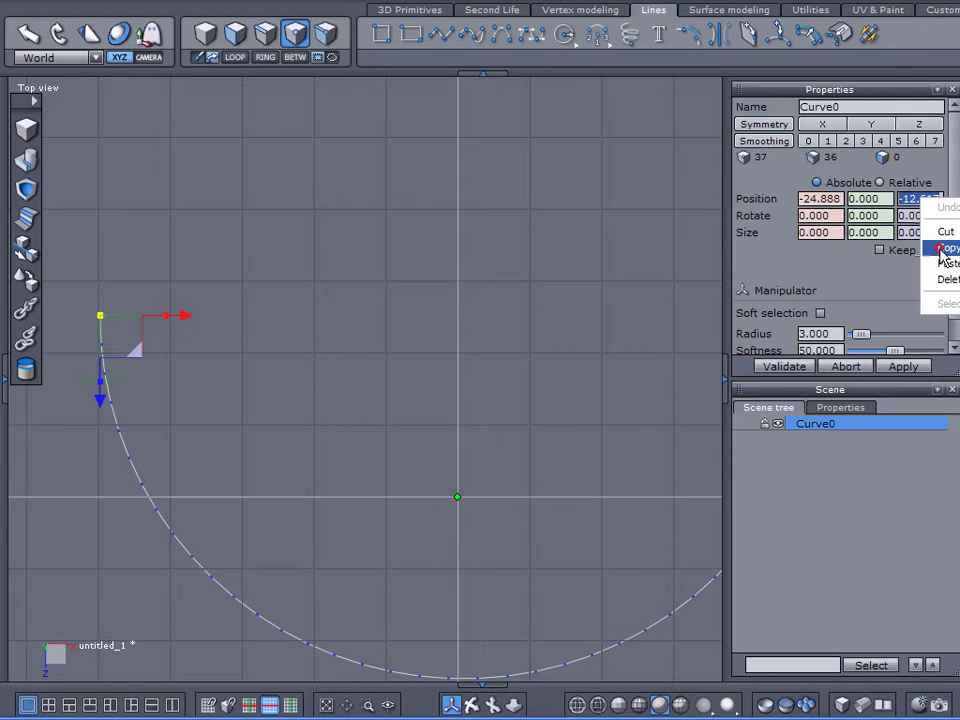
left_click(944, 258)
Step: Insert a point on the curve just below the negative-X end point with Line tesselation
scroll(44, 305, "up", 5)
scroll(206, 370, "up", 2)
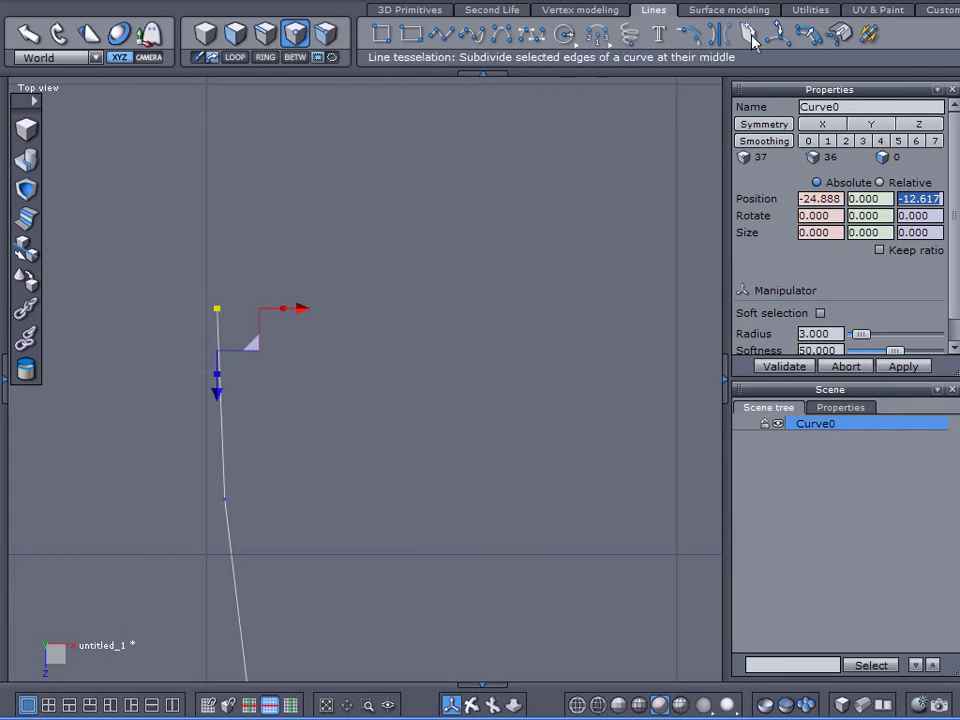
left_click(748, 35)
left_click(219, 322)
left_click(222, 321)
left_click(757, 366)
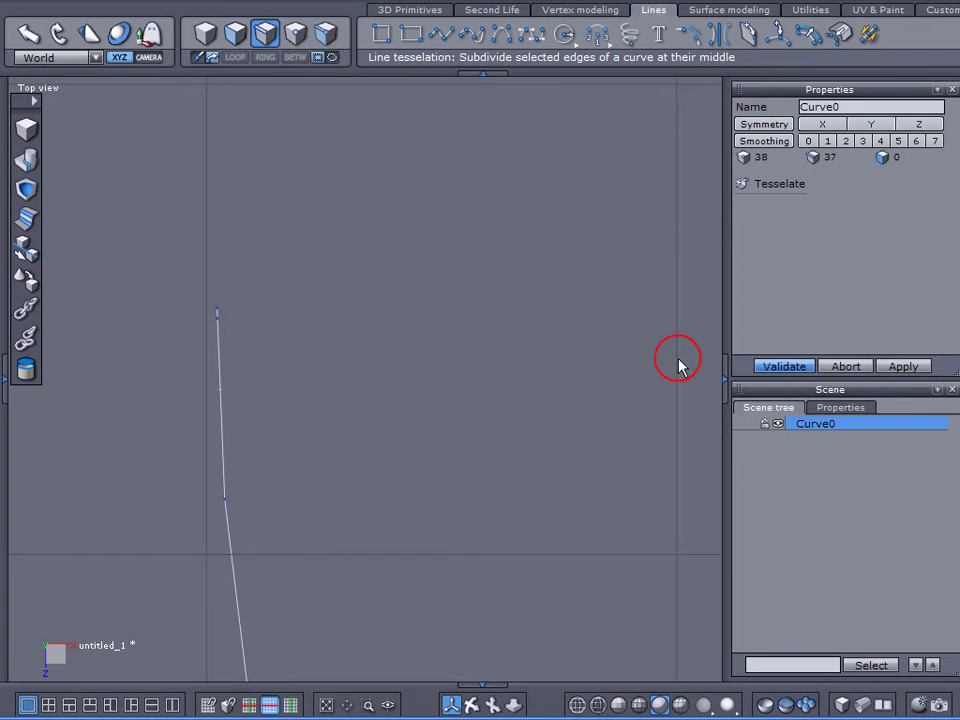
Step: Move the end point inward to about X -23.75 and set the inserted point's Z position to -12.617
left_click(219, 313)
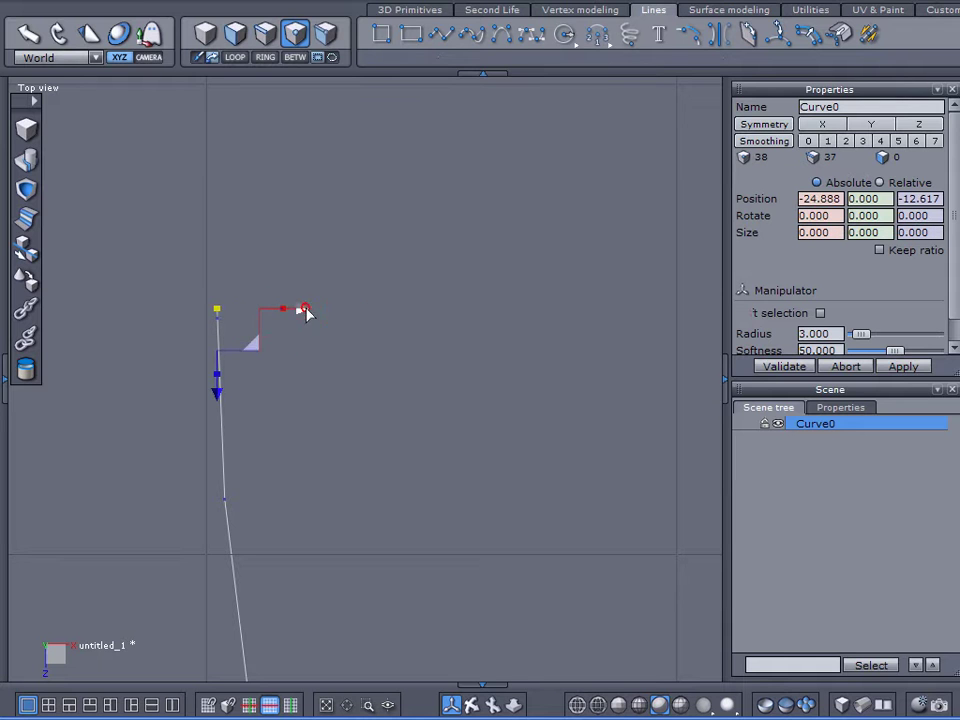
left_click_drag(306, 311, 407, 311)
left_click(222, 318)
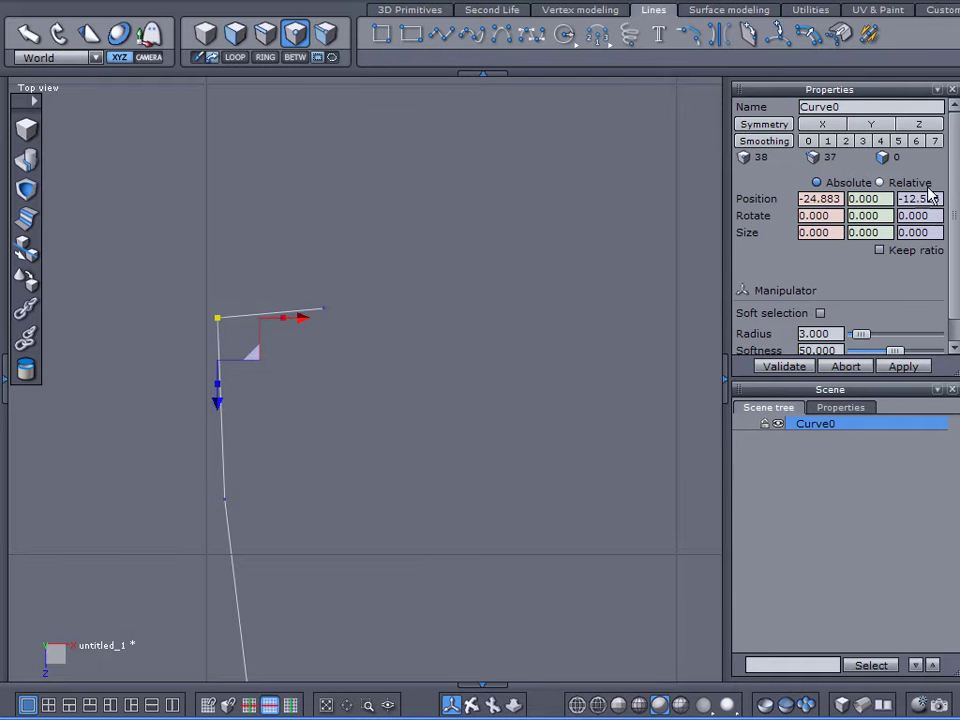
left_click_drag(940, 198, 900, 199)
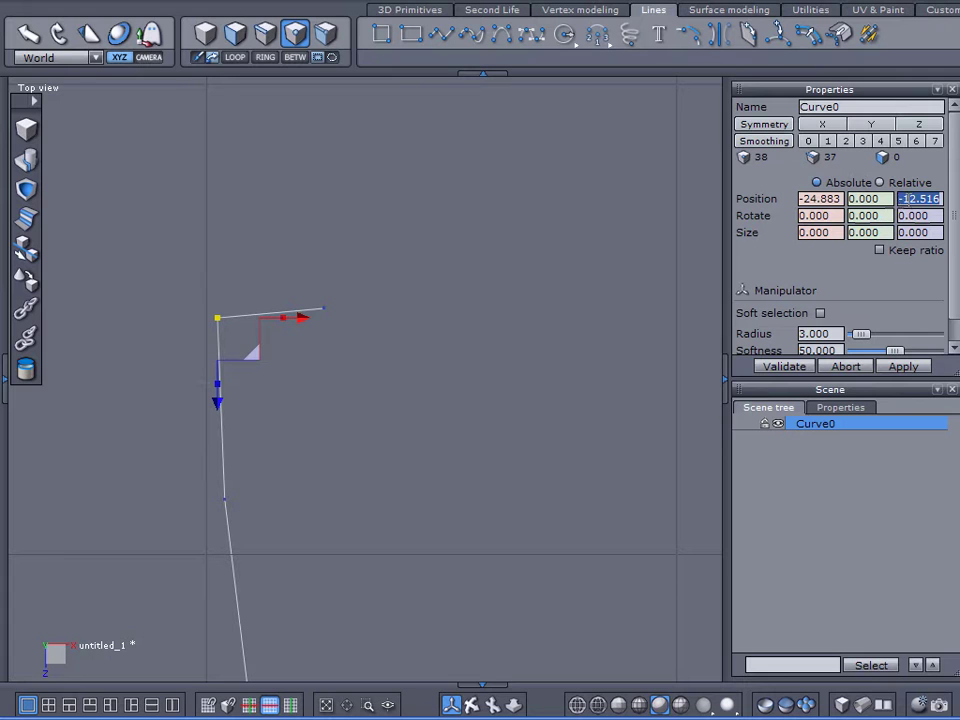
right_click(915, 199)
left_click(940, 263)
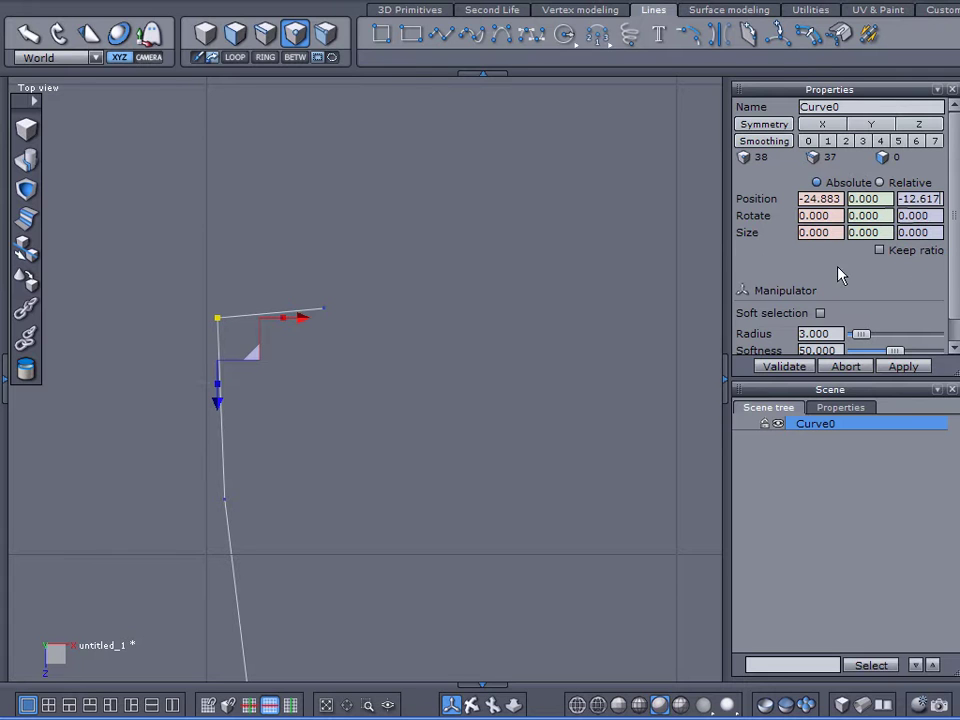
key("Return")
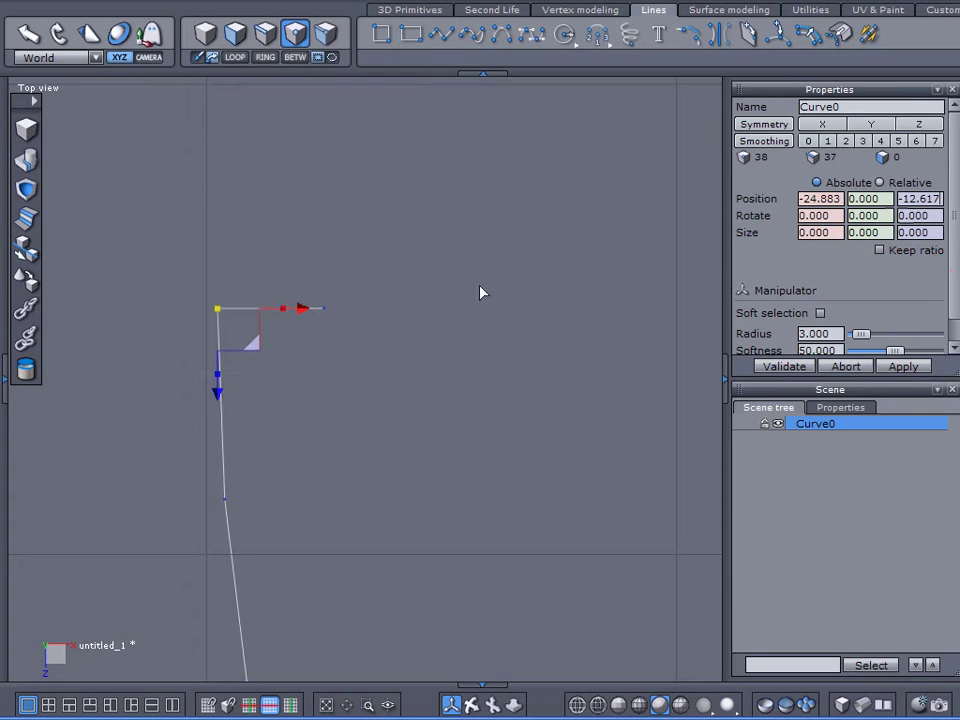
Step: Extend the straight top segment by moving its end point to the central axis at X position 0
left_click(325, 309)
scroll(540, 330, "down", 4)
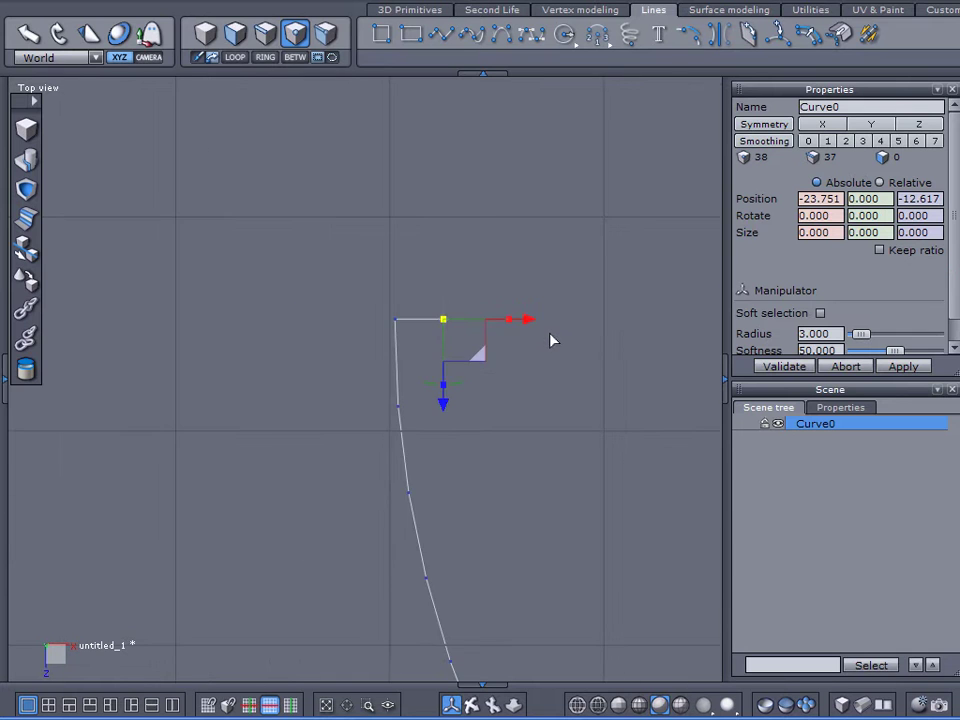
right_click_drag(618, 389, 375, 357)
left_click_drag(311, 292, 659, 293)
scroll(553, 321, "down", 4)
right_click_drag(586, 366, 381, 272)
left_click_drag(381, 272, 506, 270)
scroll(480, 271, "up", 5)
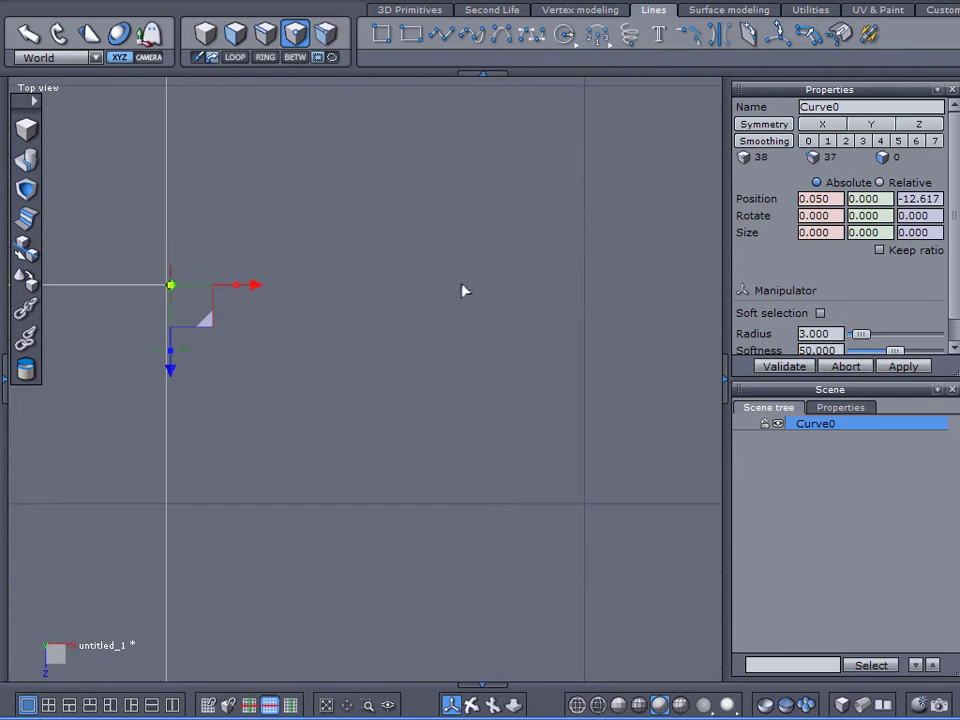
right_click_drag(462, 290, 591, 246)
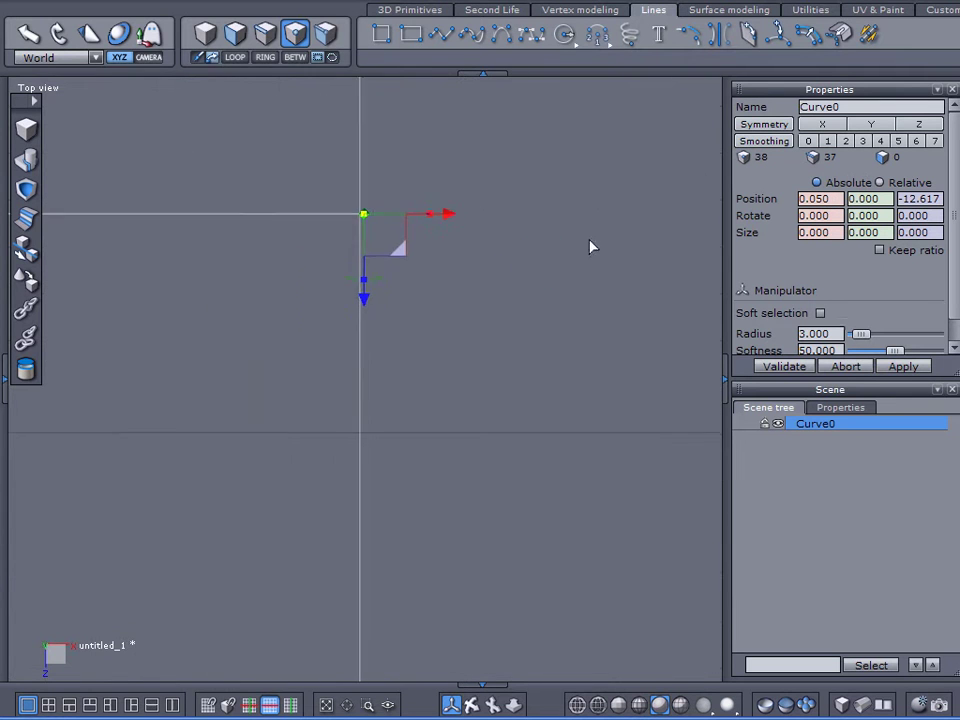
left_click(831, 199)
type("0")
key("Return")
scroll(346, 236, "up", 5)
scroll(348, 238, "down", 6)
scroll(348, 238, "up", 1)
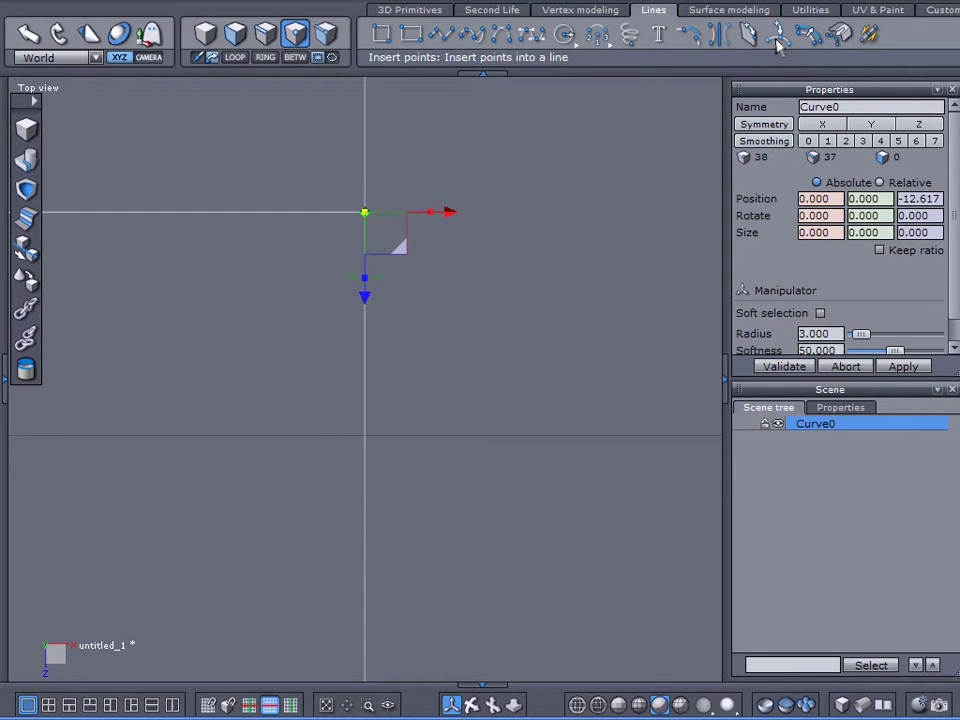
Step: Insert a point close to the segment's end at the central axis, and move the end point along positive Z
left_click(596, 36)
left_click(351, 216)
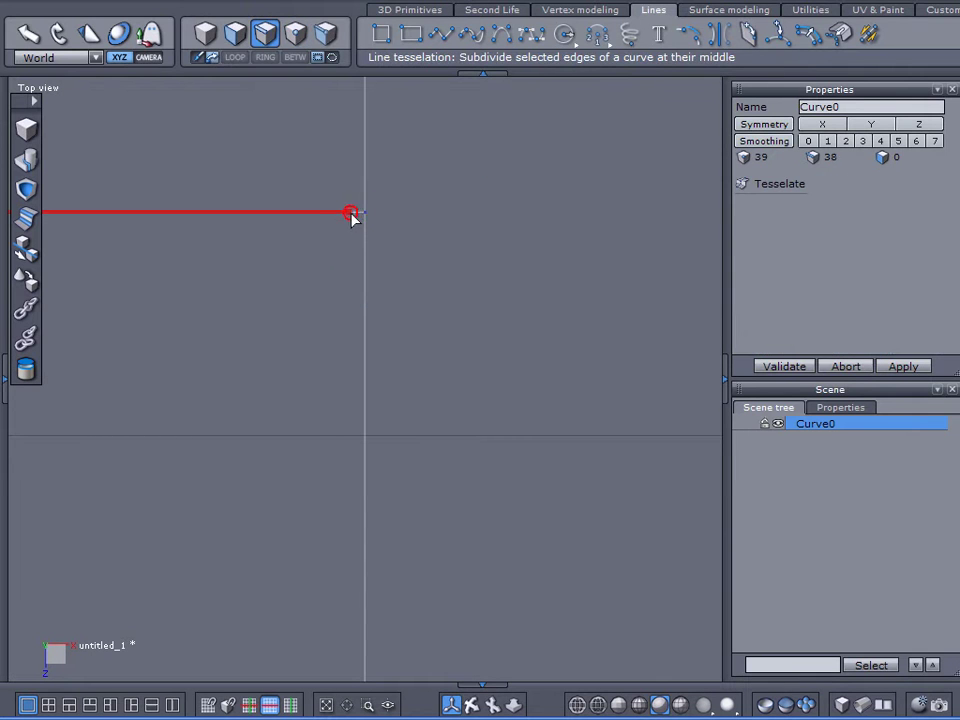
left_click(757, 367)
left_click(366, 216)
left_click_drag(364, 296, 364, 407)
Step: Set the X position of the inserted point near the central axis to 0
left_click(351, 214)
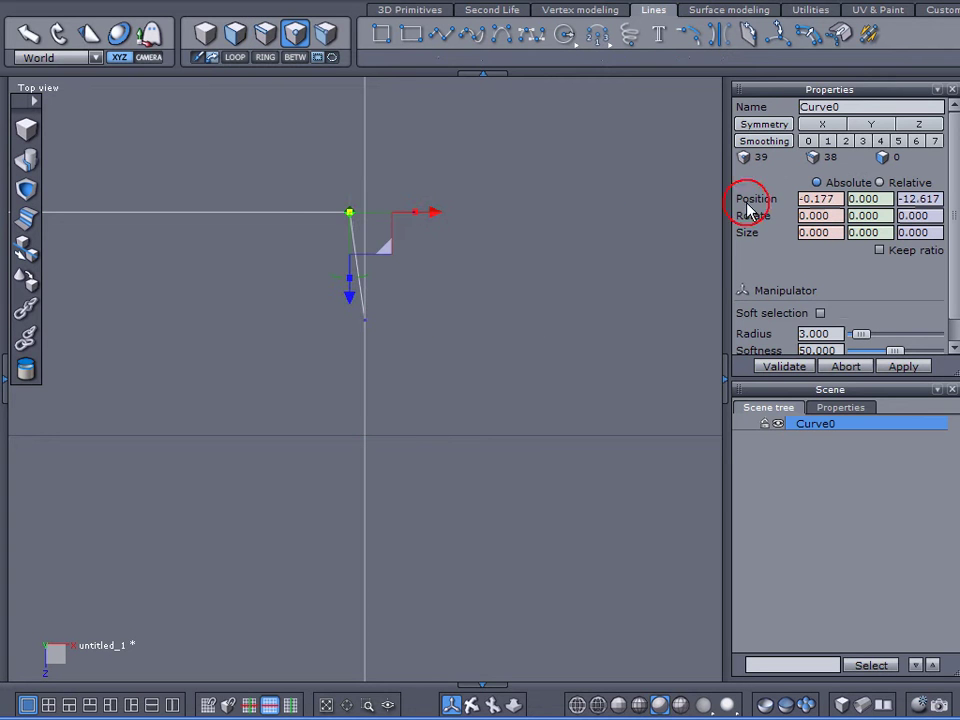
double_click(818, 198)
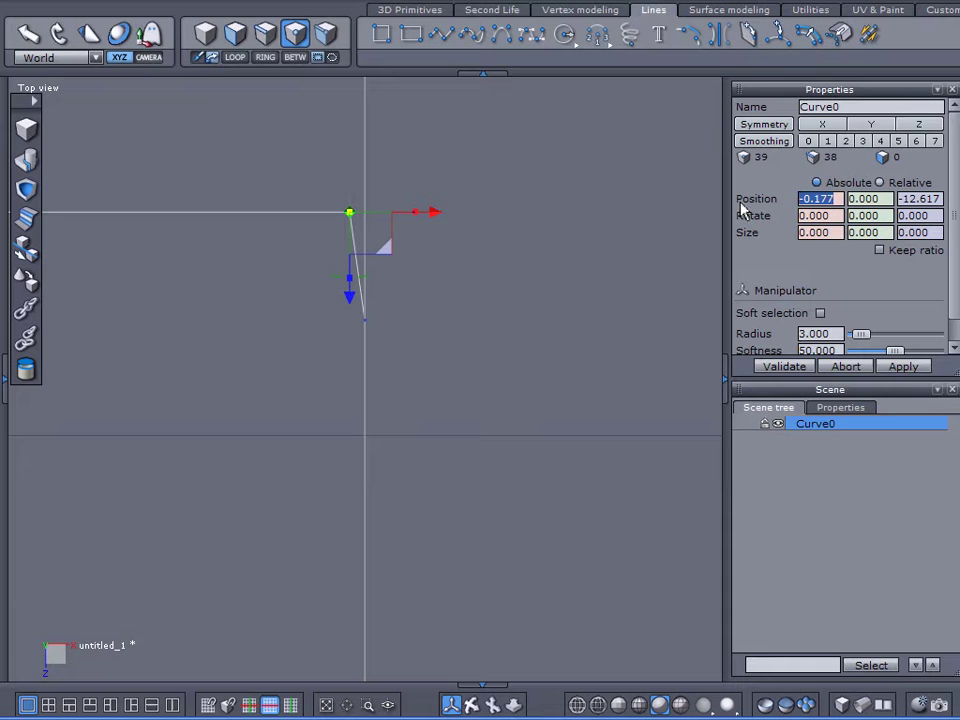
type("0")
key("Return")
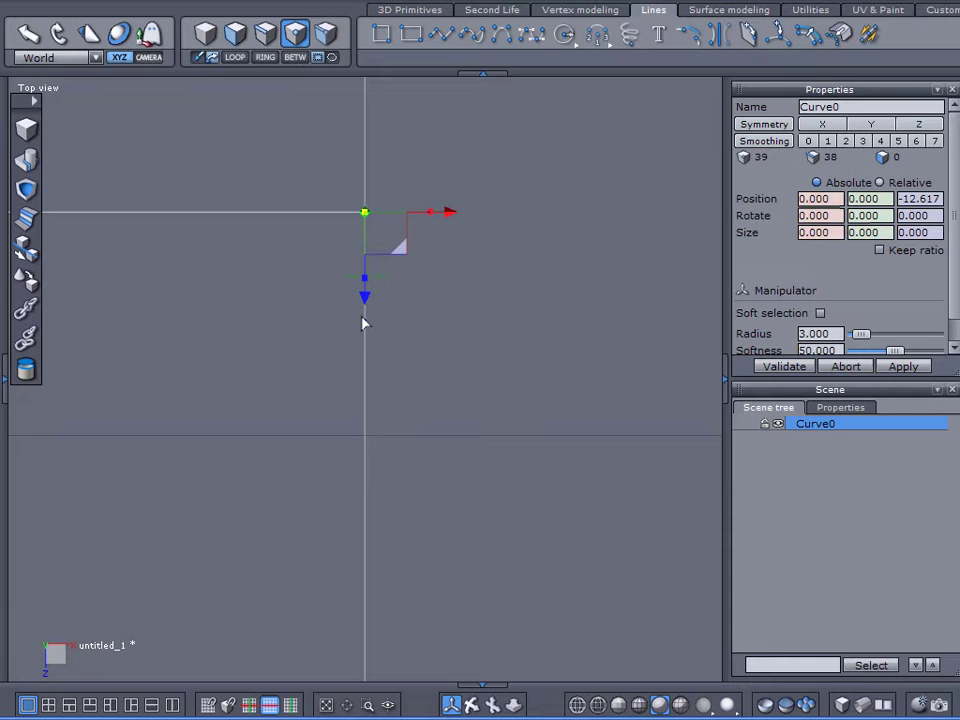
Step: Move the profile's end point further down the central axis and set its Z position to -5
scroll(364, 392, "down", 2)
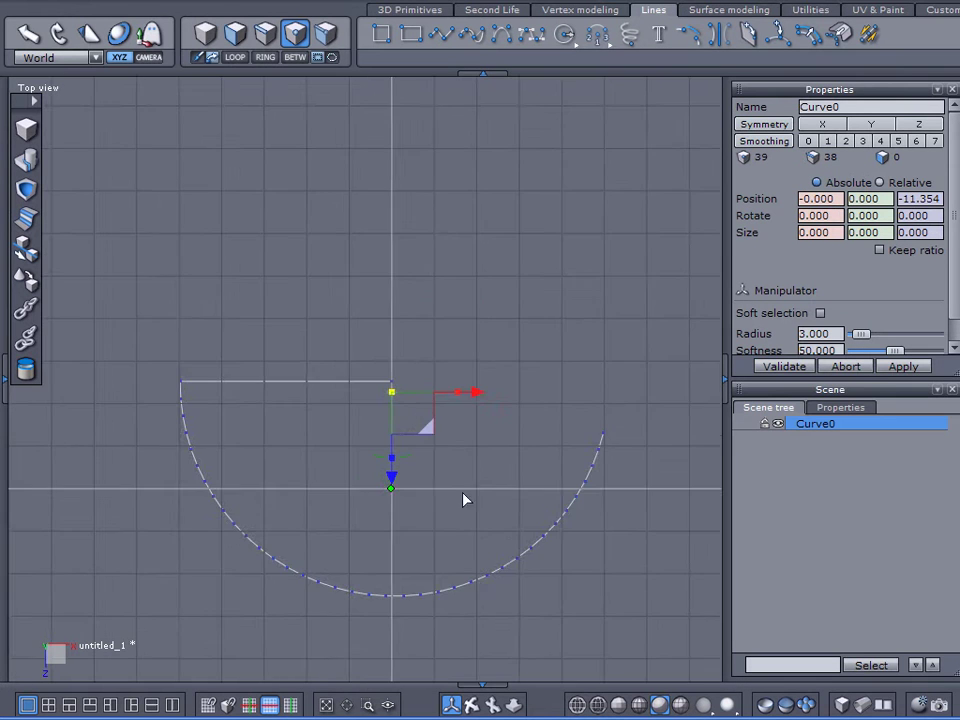
scroll(456, 347, "up", 2)
left_click_drag(416, 364, 411, 437)
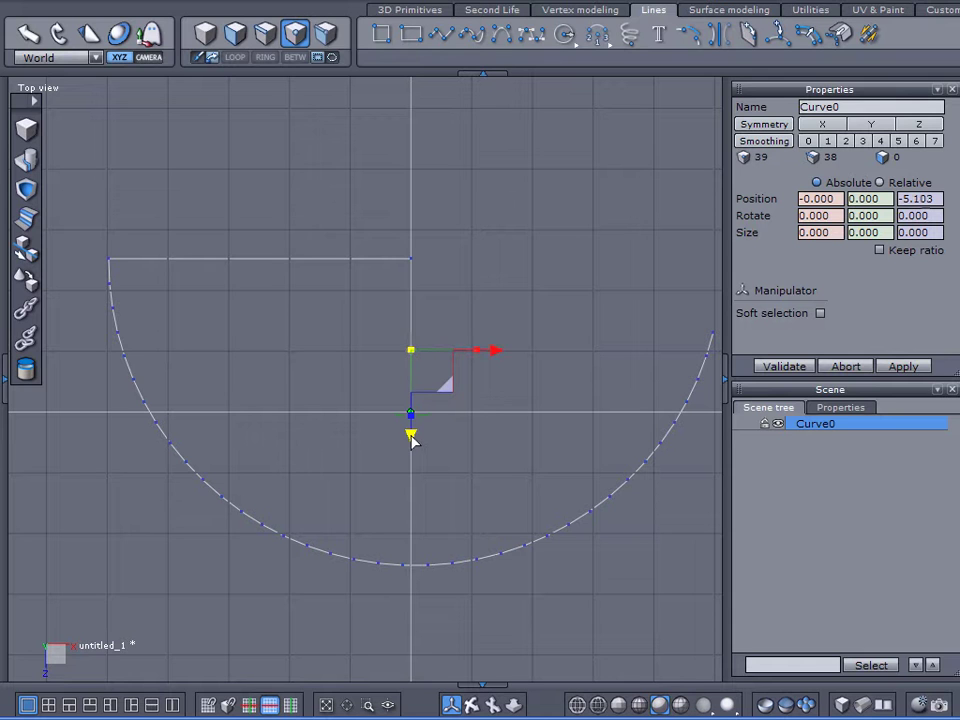
left_click(937, 198)
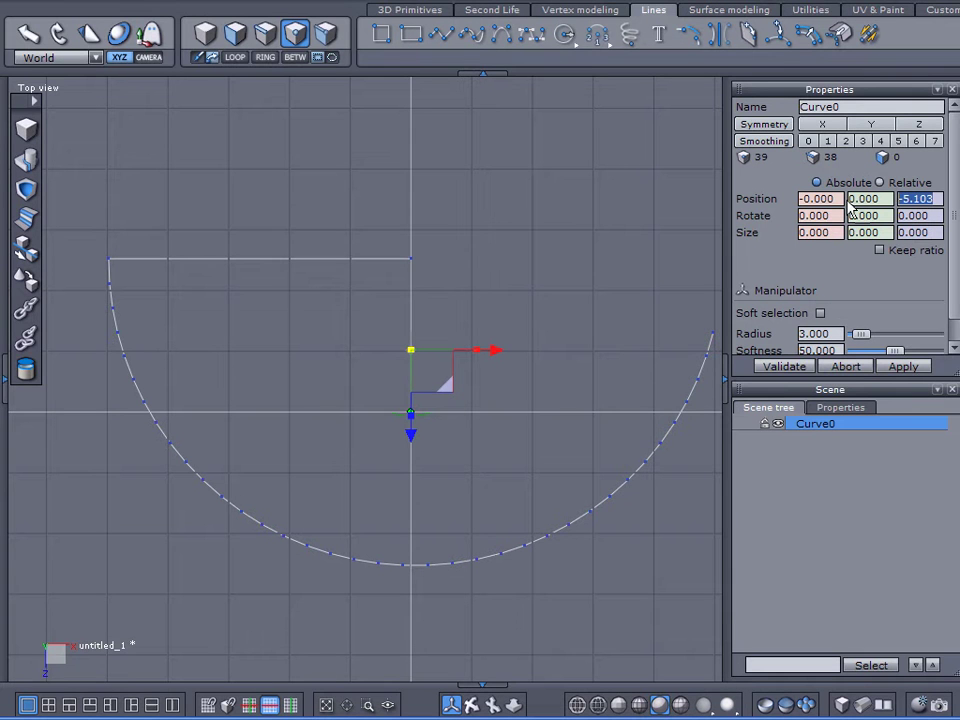
type("-")
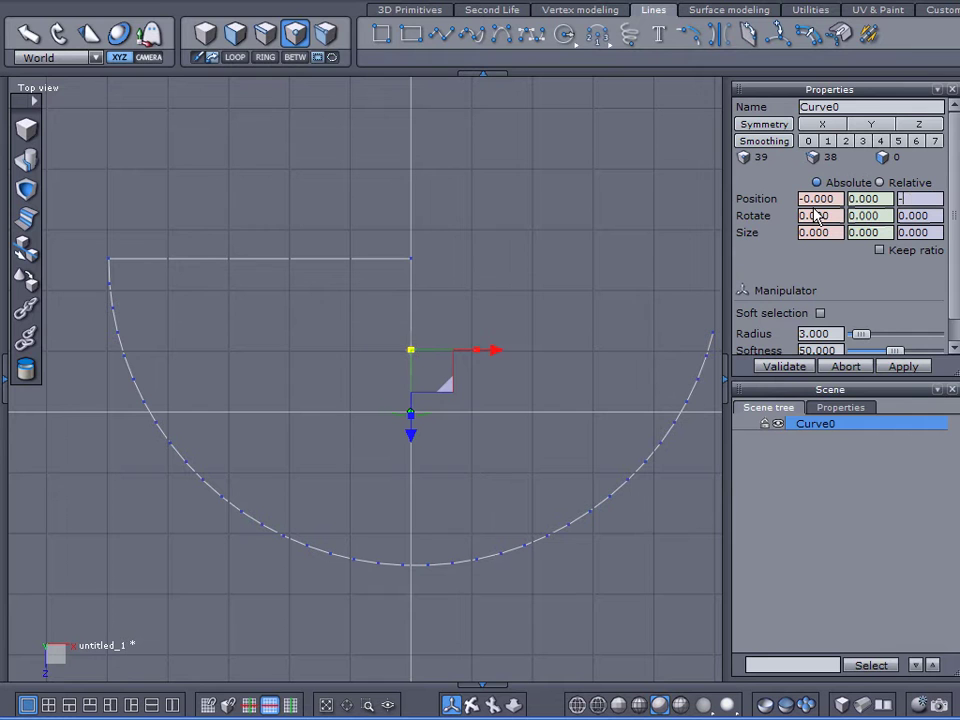
type("5")
key("Return")
scroll(421, 389, "up", 5)
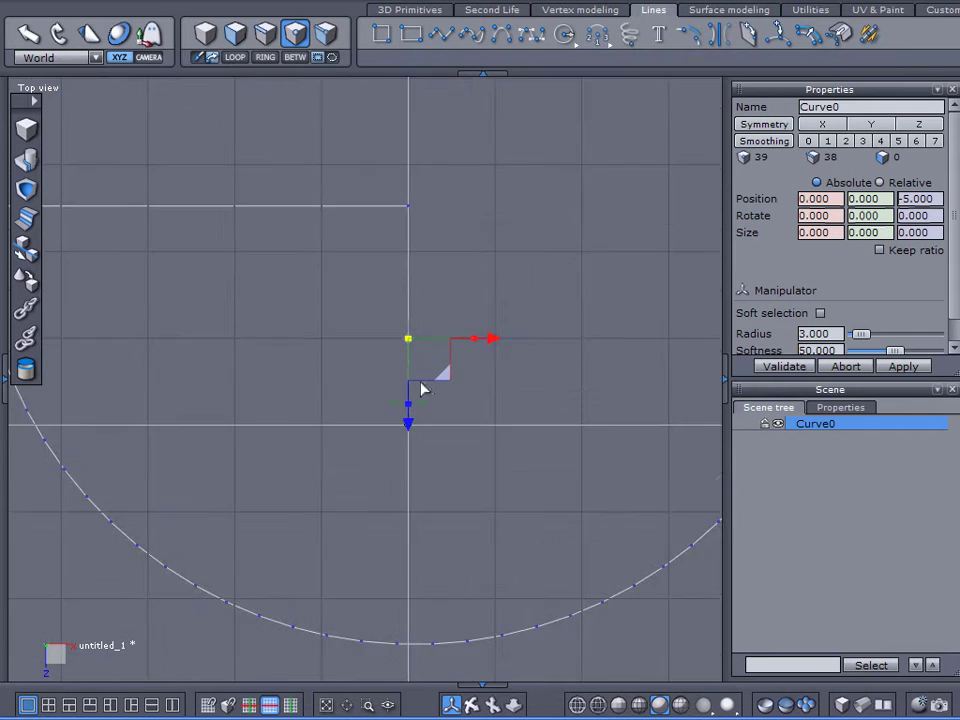
scroll(436, 308, "up", 2)
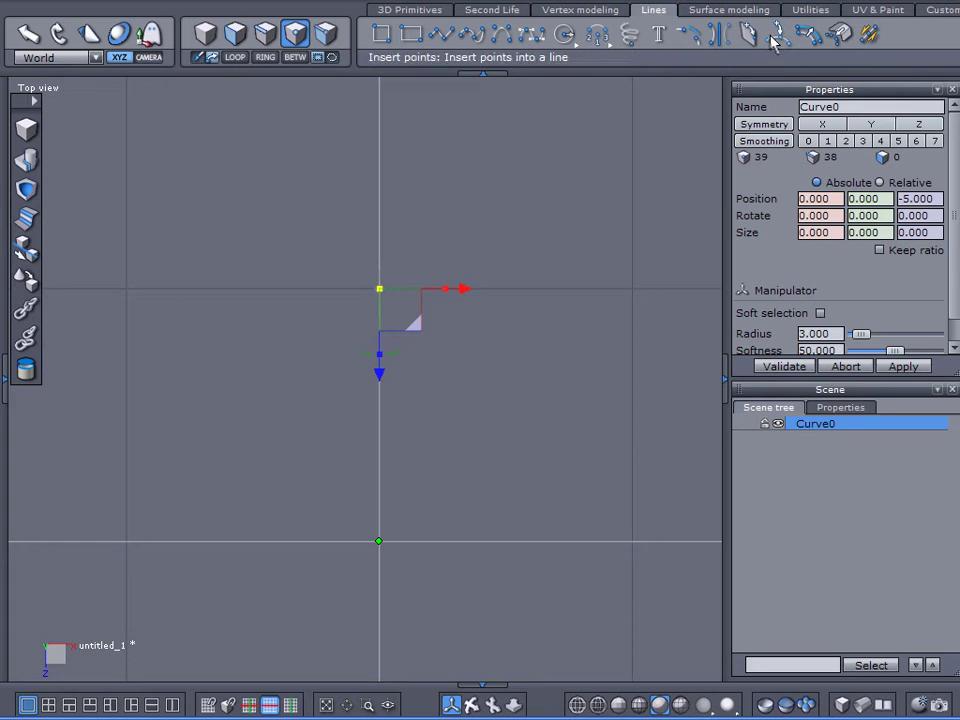
Step: Insert a point just before the end point on the central axis and move the end point along negative X
left_click(583, 33)
left_click(377, 270)
left_click(768, 367)
left_click(379, 289)
left_click_drag(465, 293, 244, 298)
Step: Set the Z position of the inserted point on the central axis to -5
left_click(380, 265)
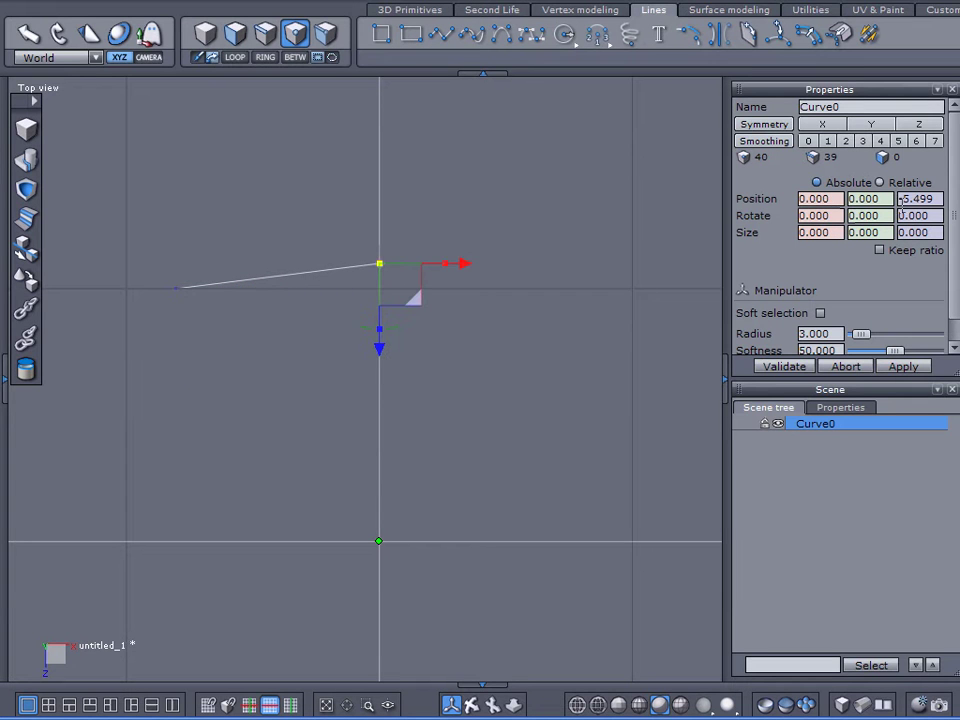
left_click(930, 198)
type("-5")
key("Return")
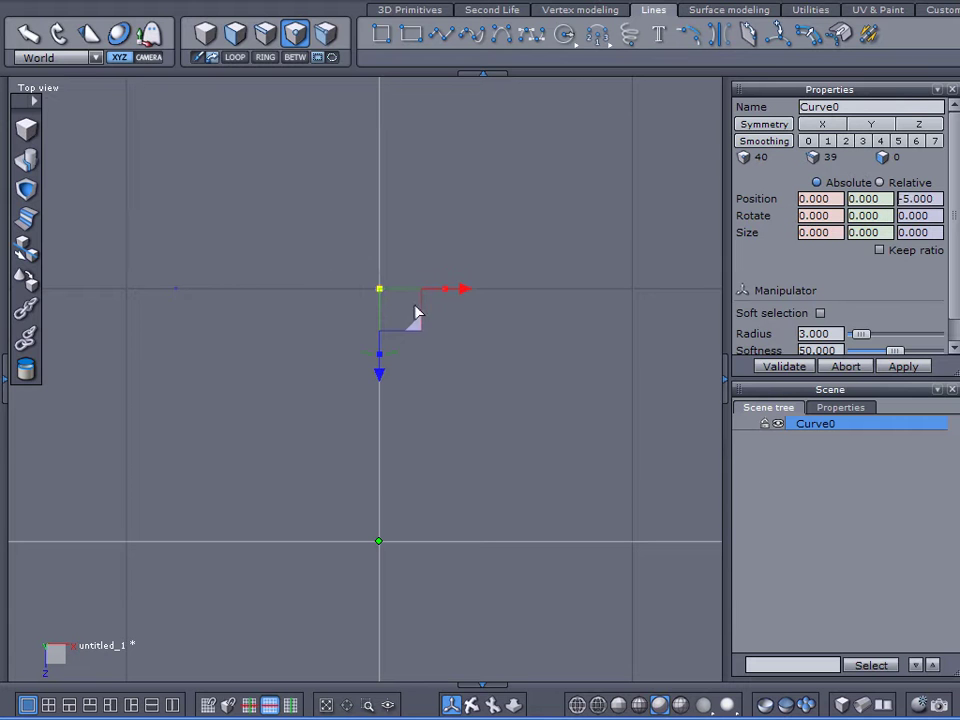
Step: Move both points of the lower horizontal segment along negative X so their selection is centred at about X -11.113
scroll(405, 317, "down", 3)
middle_click_drag(388, 333, 455, 331)
left_click_drag(460, 307, 448, 324)
scroll(448, 324, "down", 1)
left_click_drag(540, 306, 474, 316)
left_click_drag(590, 280, 365, 338)
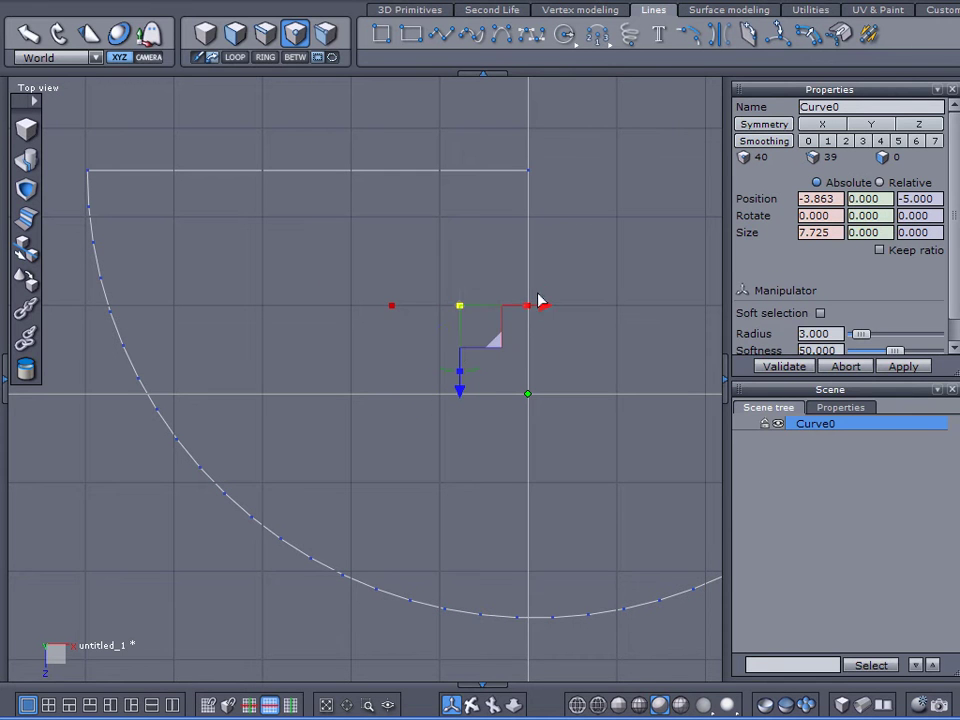
left_click_drag(544, 306, 417, 325)
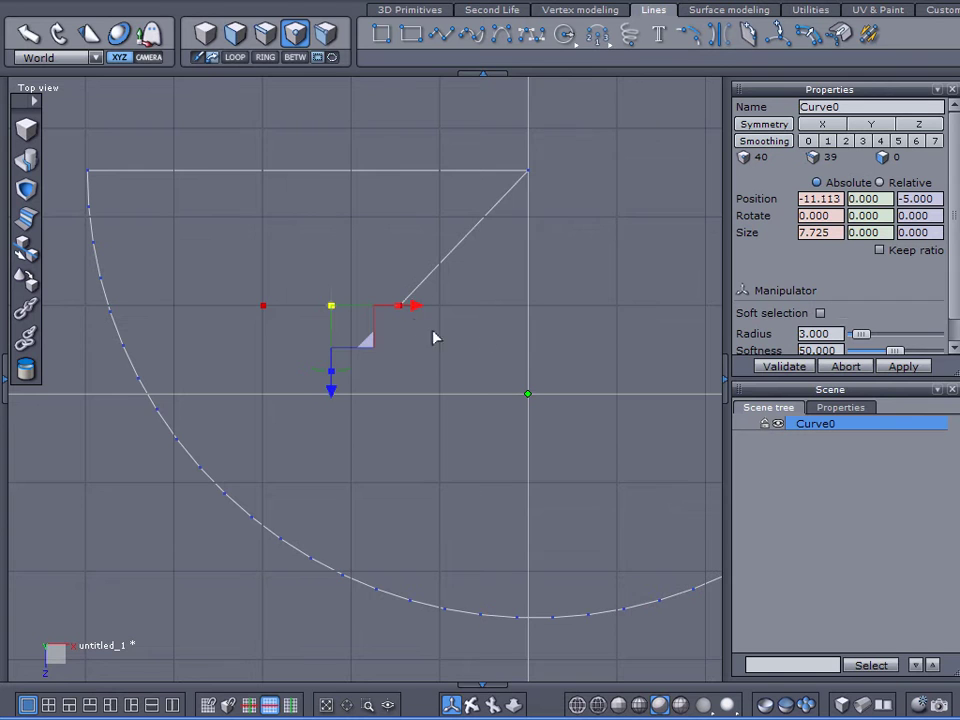
Step: Validate the point edit, reselect the whole curve and paste a duplicate of it in place
scroll(506, 343, "down", 4)
middle_click_drag(600, 364, 522, 373)
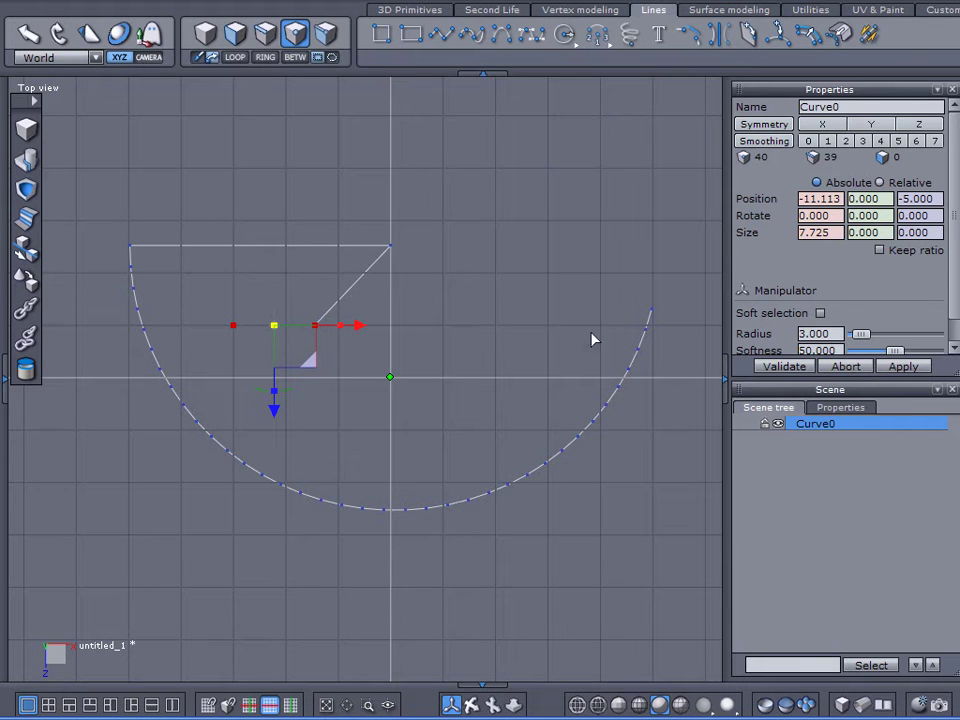
left_click(786, 364)
left_click(796, 463)
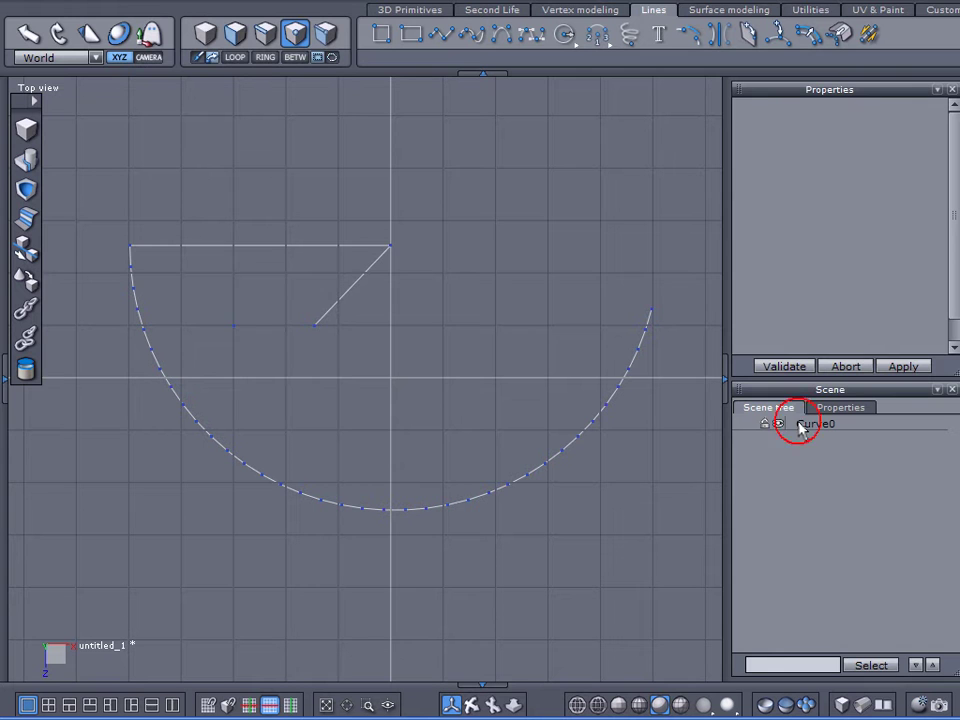
left_click(792, 424)
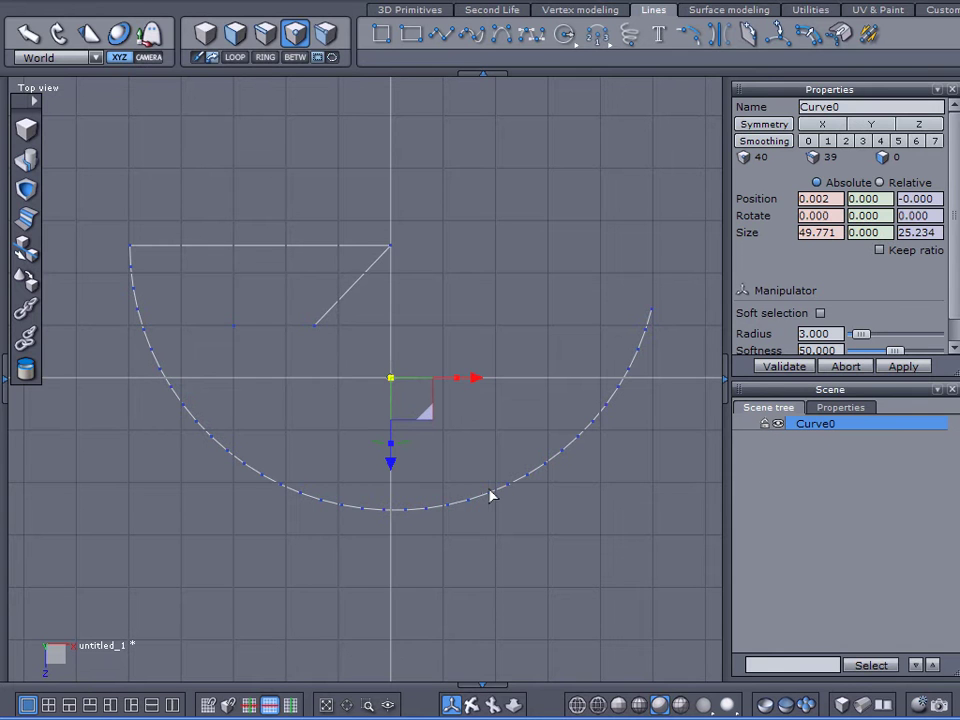
key("ctrl+v")
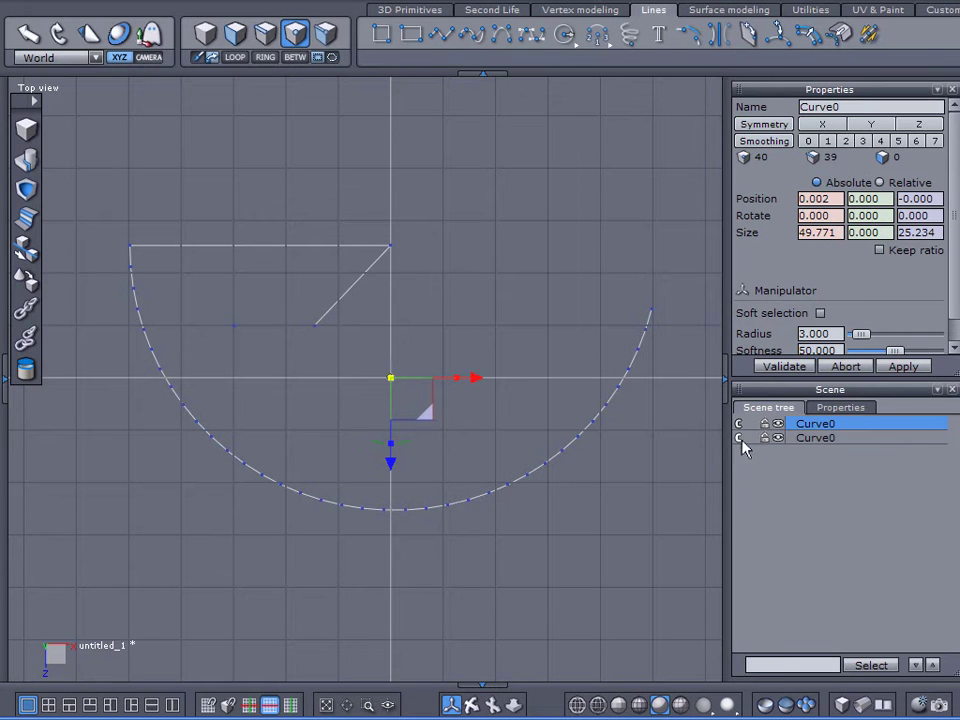
Step: Move the duplicate curve along negative Z to a Z position of about -14.935
left_click(481, 281)
left_click(481, 281)
left_click_drag(396, 481, 392, 306)
middle_click_drag(420, 253, 423, 344)
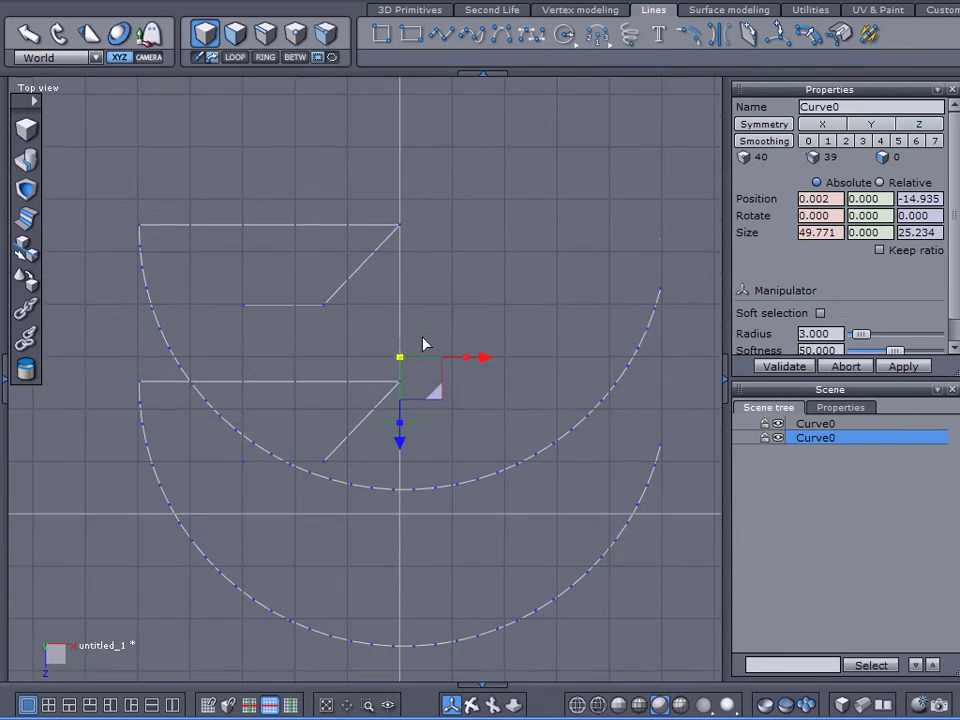
Step: Delete the straight-segment points and the topmost negative-X arc points from the duplicate curve, keeping only the arc
left_click(295, 33)
left_click_drag(513, 152, 305, 304)
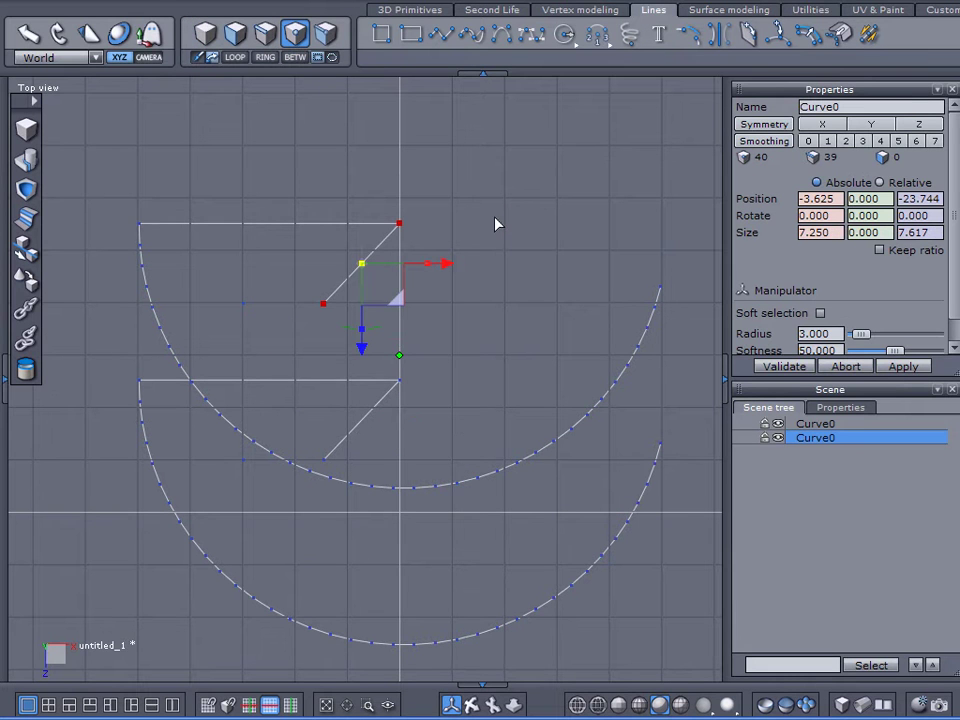
key("Delete")
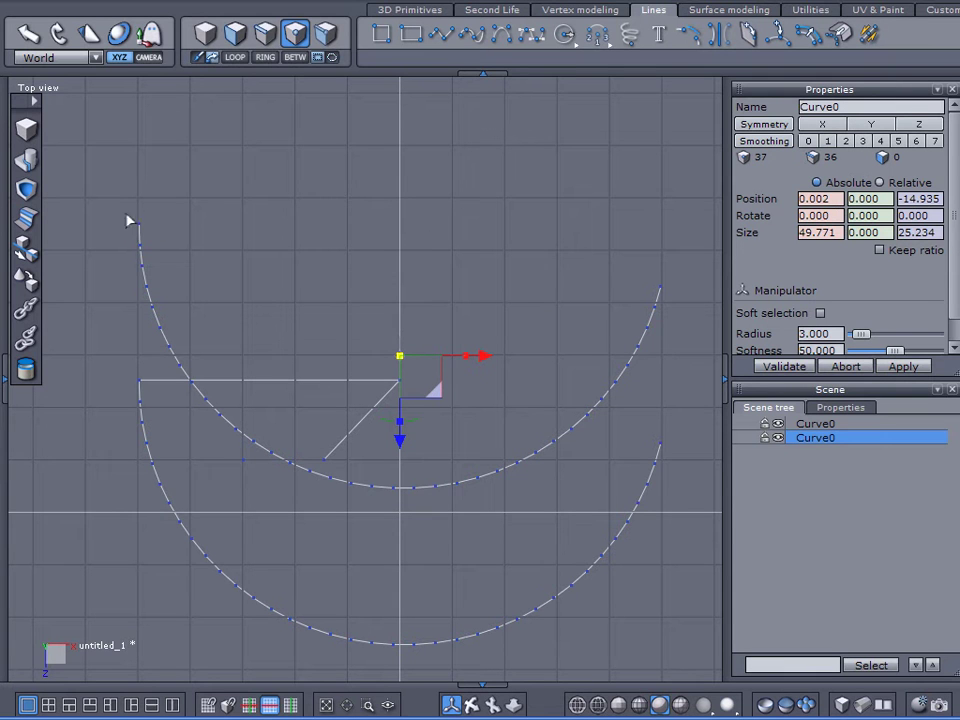
left_click_drag(133, 216, 184, 251)
key("Delete")
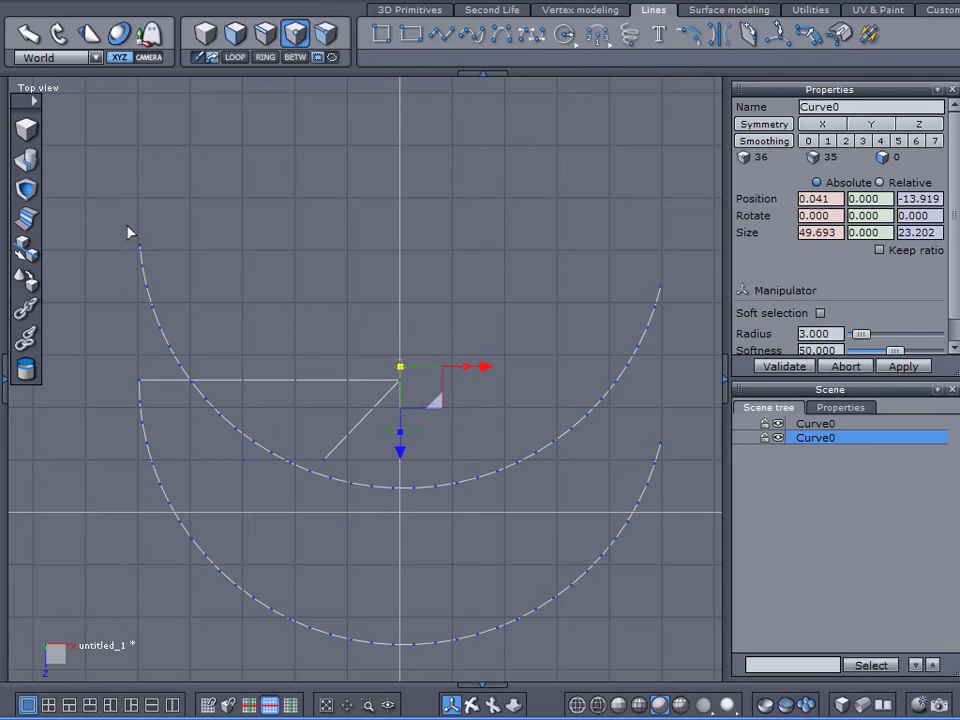
key("Delete")
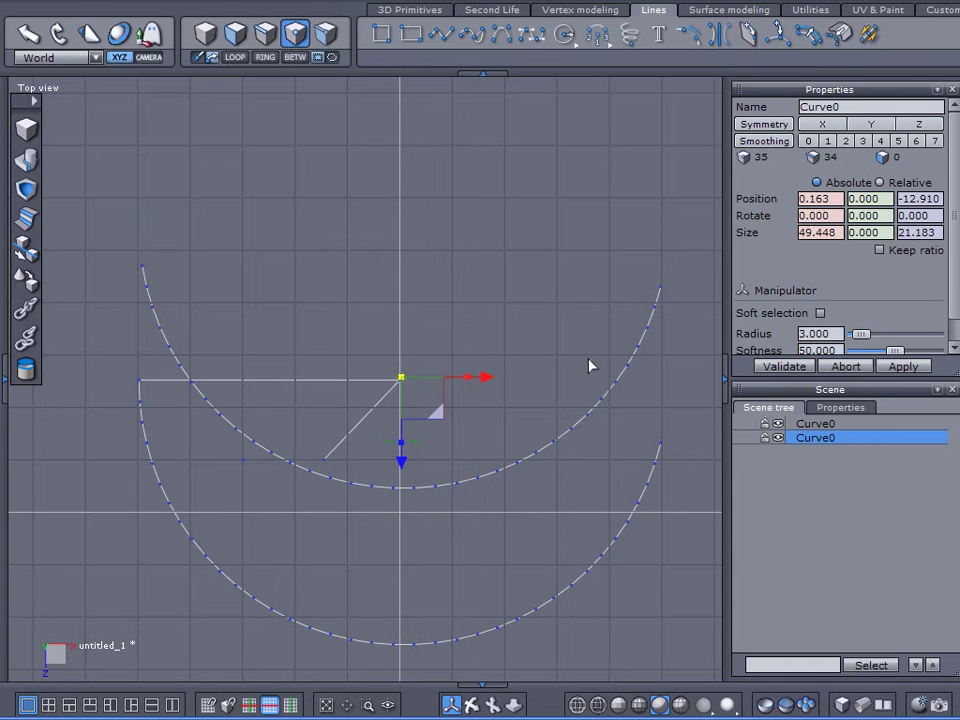
Step: Shift the original curve to about Z -0.894 and place the trimmed arc's negative-X end near the lower segment's free end
middle_click_drag(512, 322, 493, 274)
left_click(800, 423)
left_click_drag(370, 518, 374, 514)
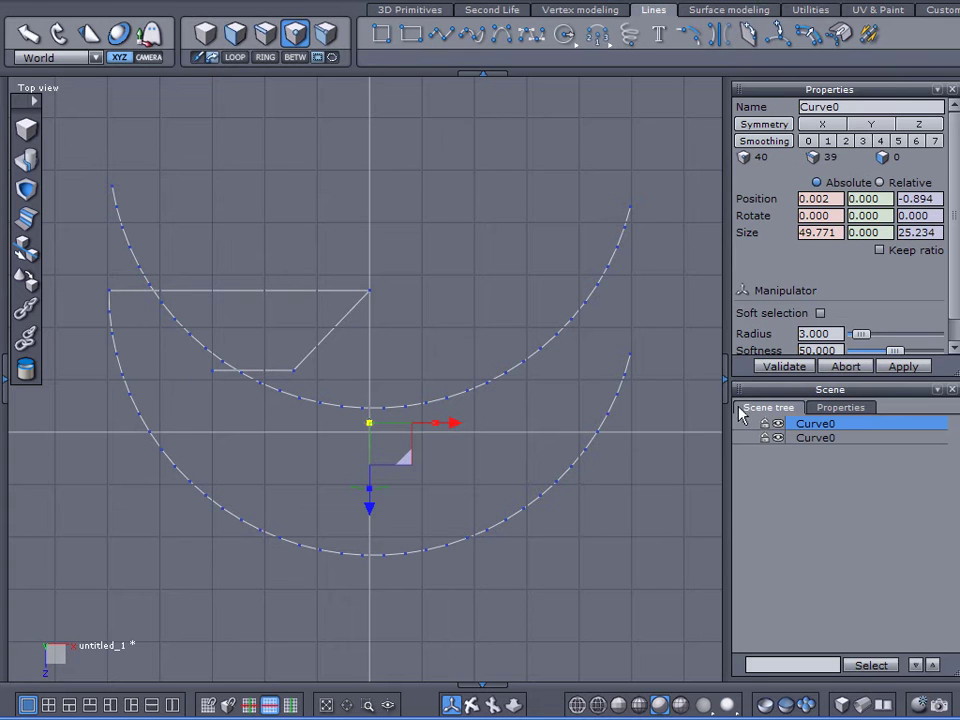
left_click(793, 438)
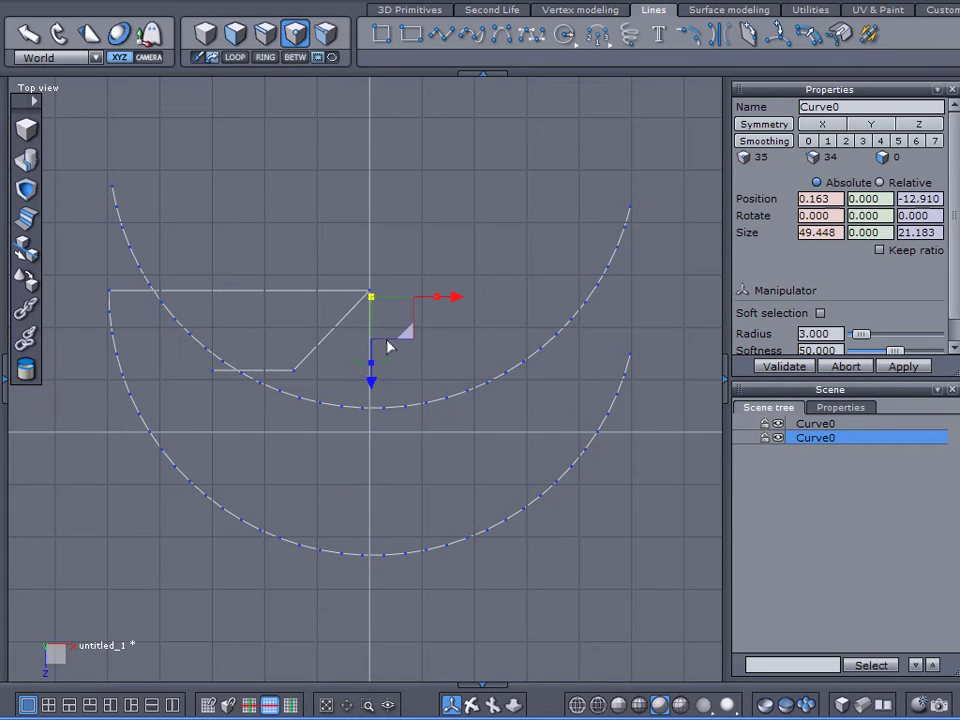
left_click_drag(405, 331, 508, 521)
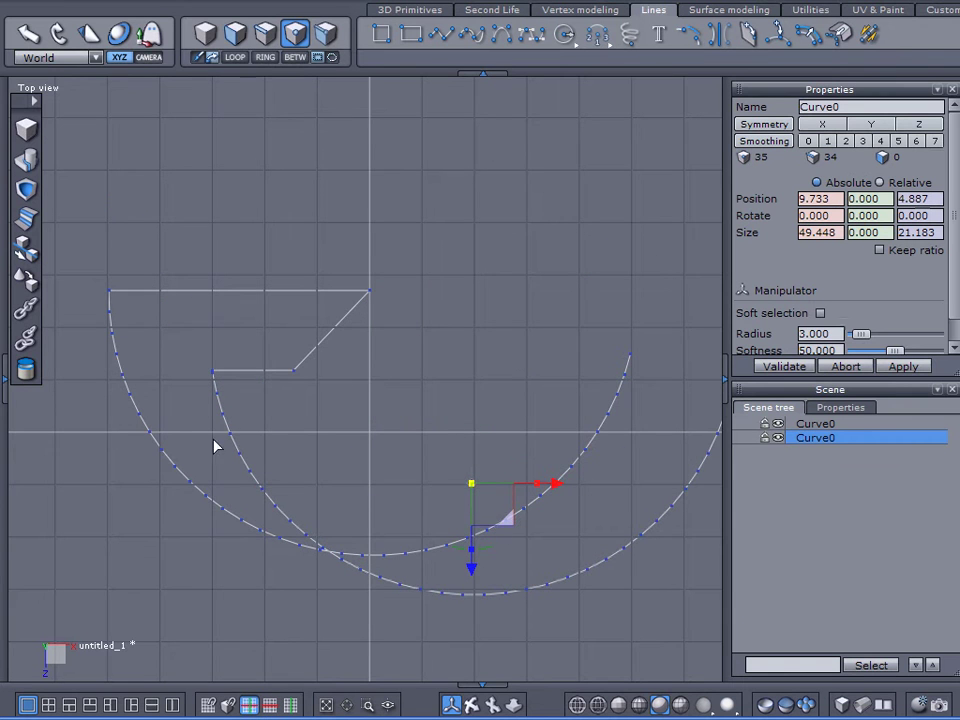
Step: Set the trimmed arc's pivot at its negative-X end and shift the arc to about X 9.864, Z 4.756
scroll(208, 415, "up", 2)
scroll(208, 415, "up", 2)
right_click(339, 399)
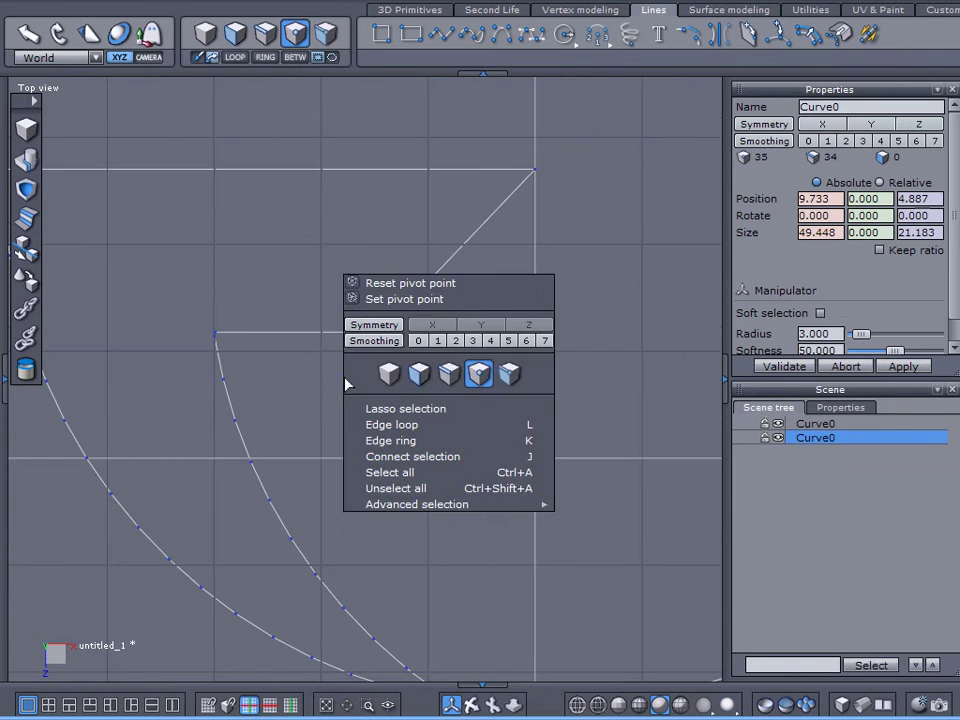
left_click(301, 314)
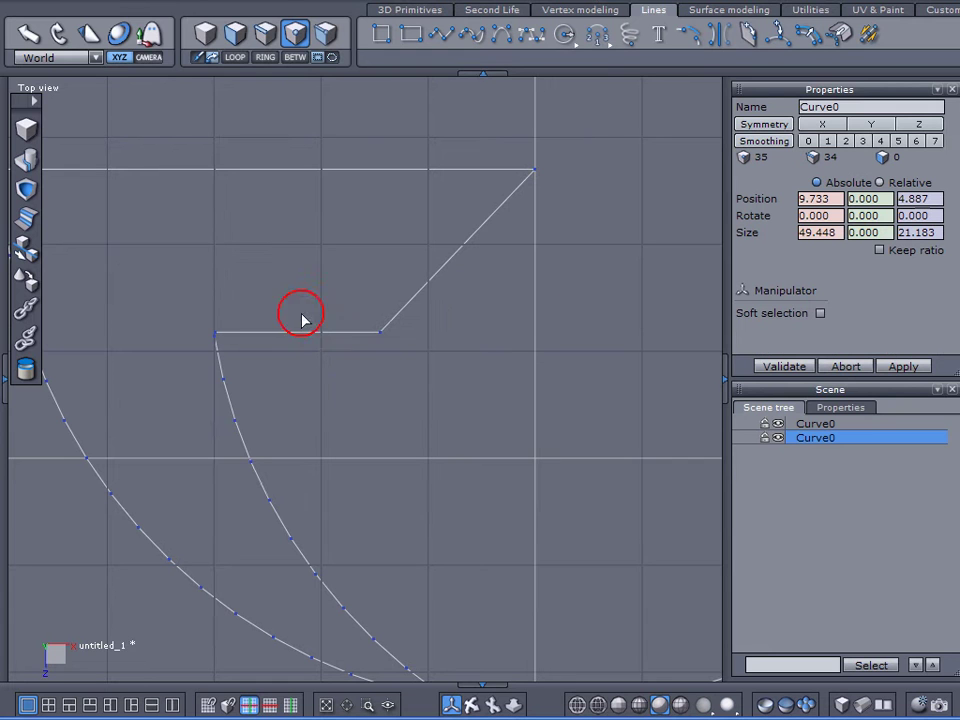
left_click(216, 337)
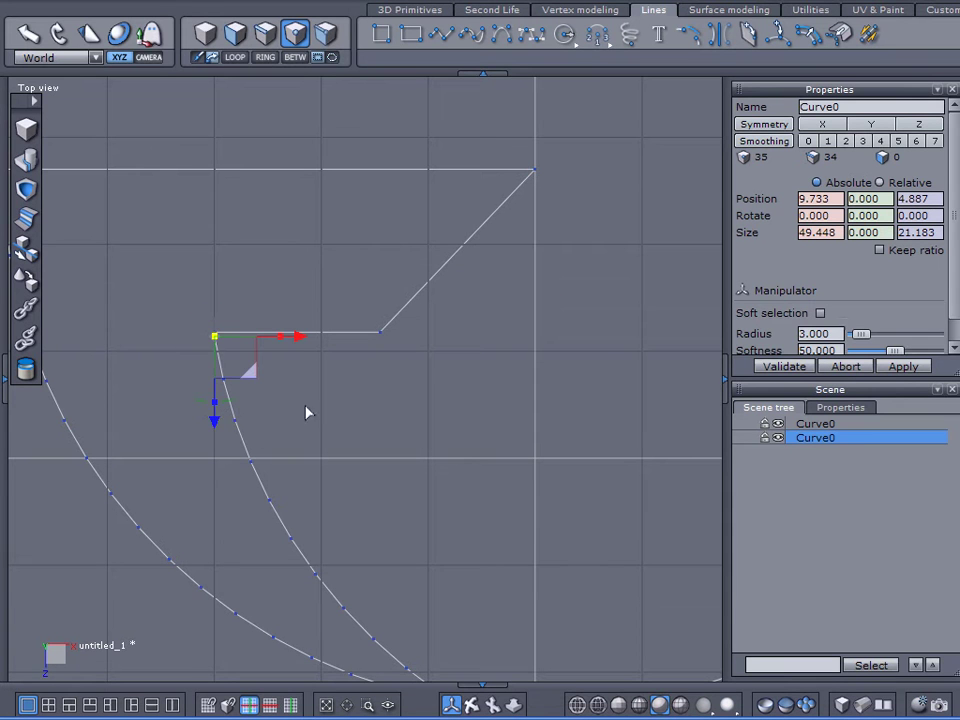
left_click_drag(246, 375, 251, 369)
Step: Rotate the trimmed arc about its end pivot by about 31.685 degrees around Y
scroll(505, 380, "down", 2)
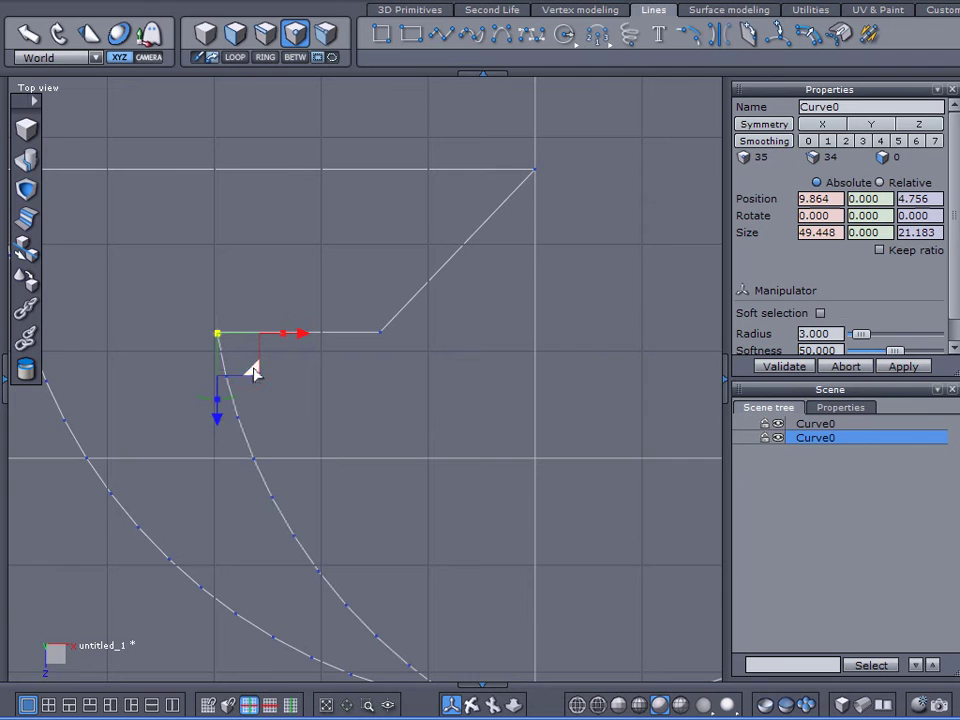
scroll(512, 384, "down", 1)
middle_click_drag(536, 386, 122, 317)
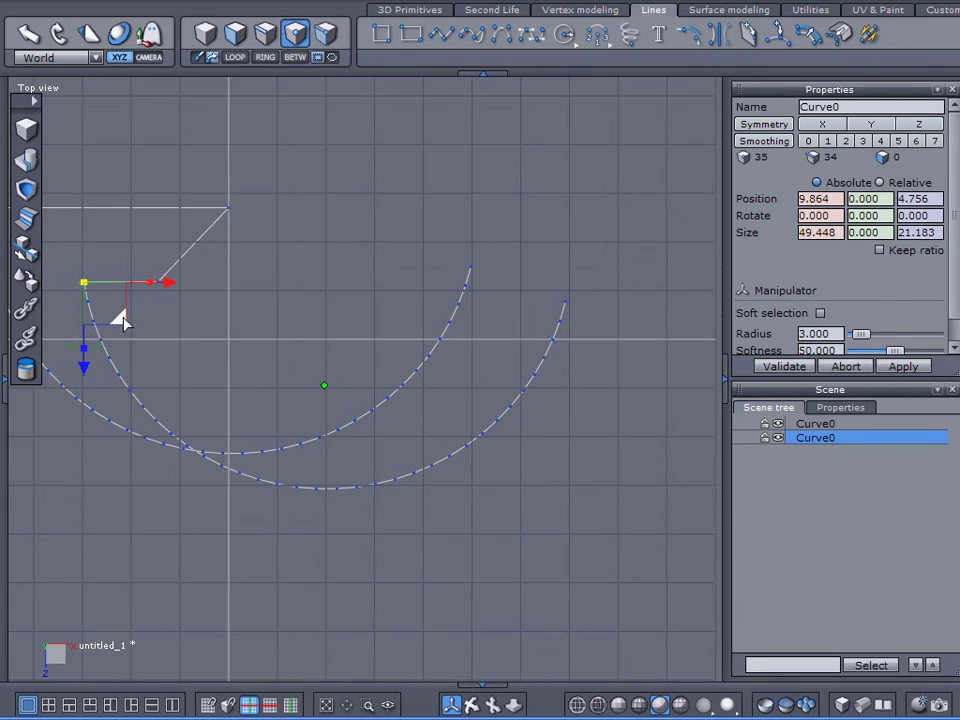
left_click_drag(100, 347, 139, 339)
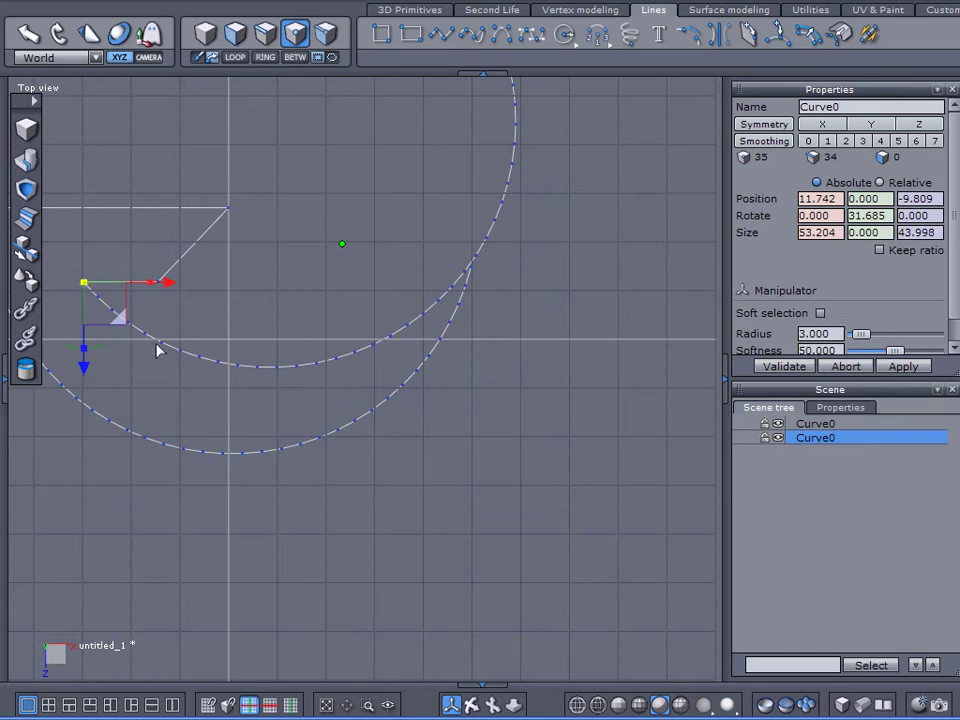
middle_click_drag(429, 403, 515, 442)
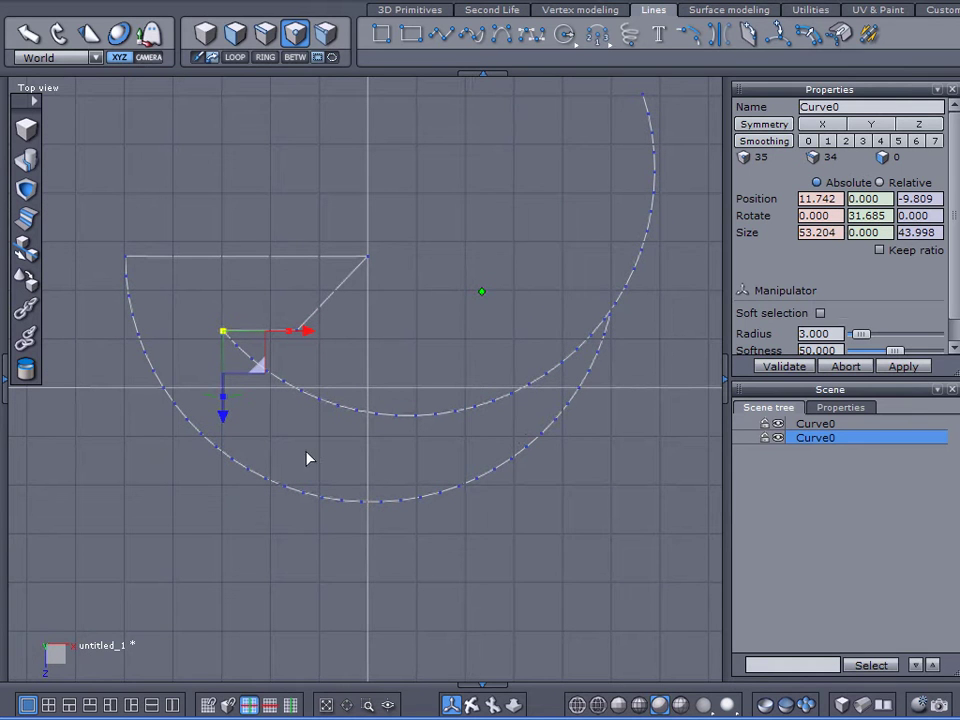
Step: Align the manipulator axes to Selection and scale the arc down along its local X, to an X size of about 47.155
left_click(82, 58)
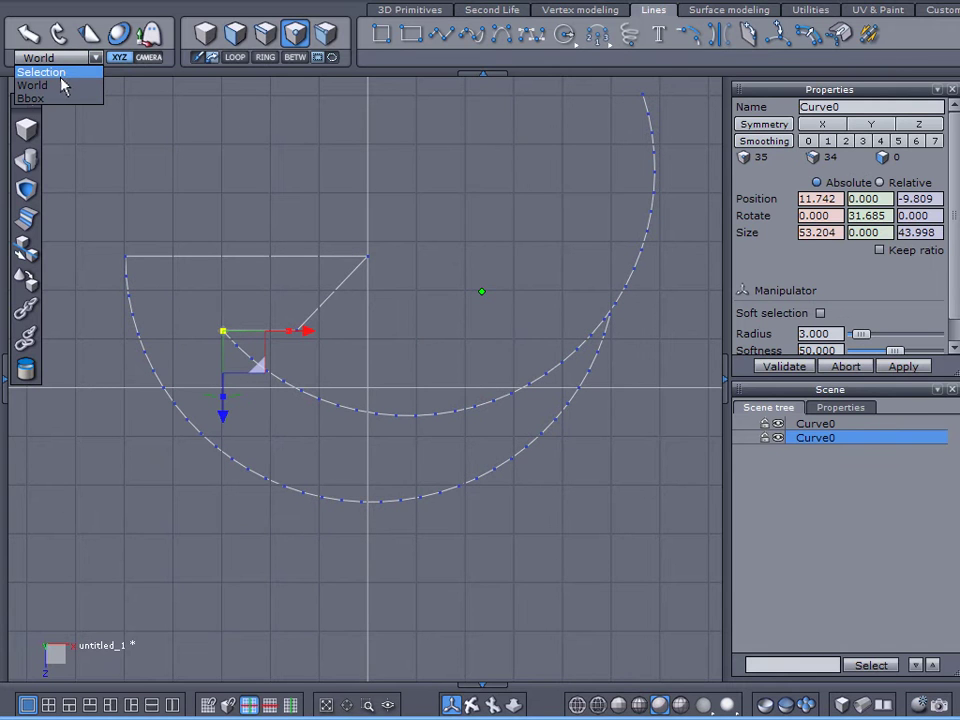
left_click(42, 72)
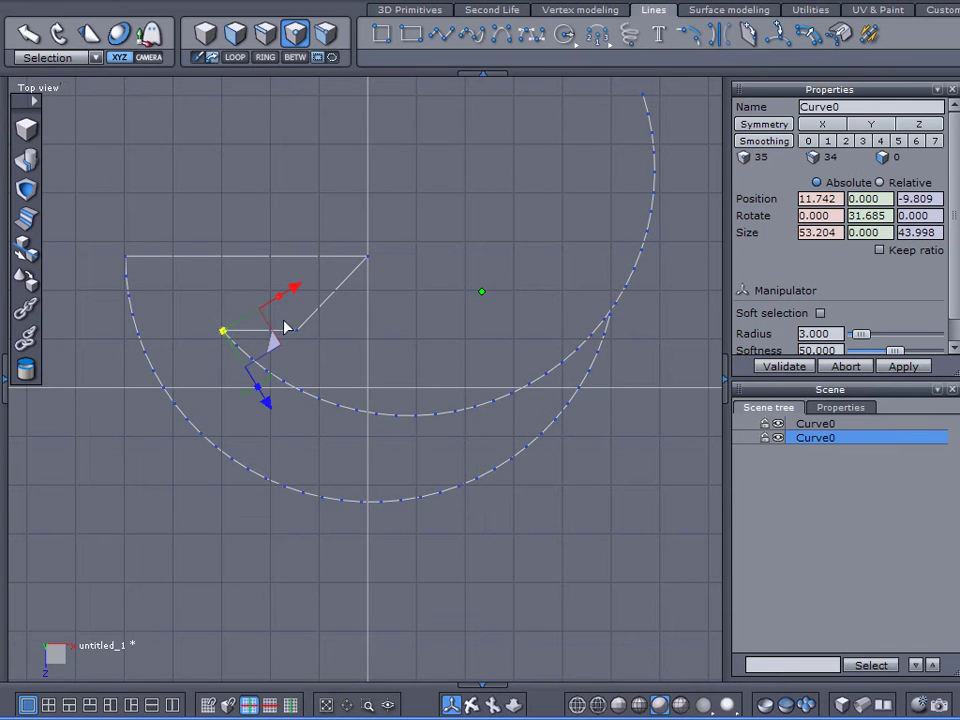
left_click_drag(279, 300, 270, 306)
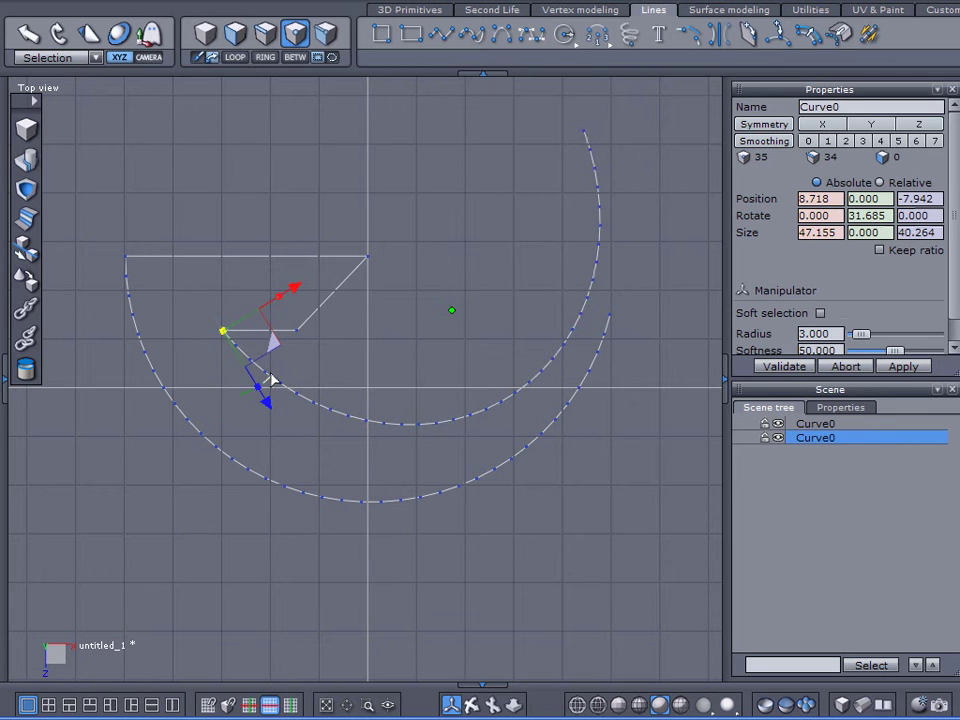
Step: Adjust the trimmed arc about its end pivot to about 23.806 degrees around Y and an X size of about 48.438
left_click_drag(272, 383, 264, 396)
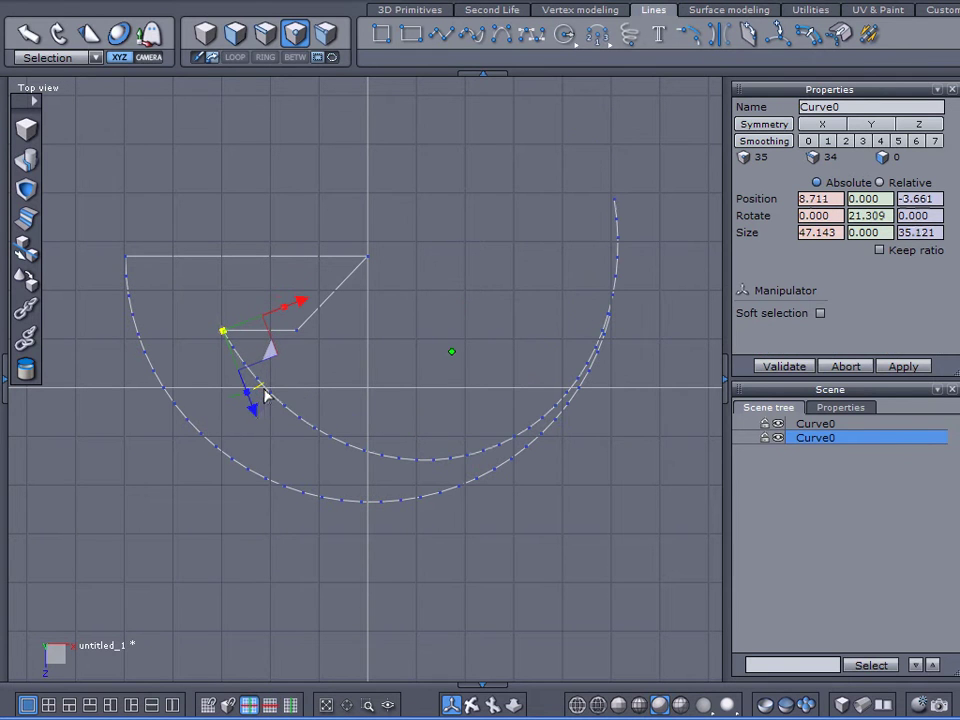
left_click_drag(281, 306, 293, 305)
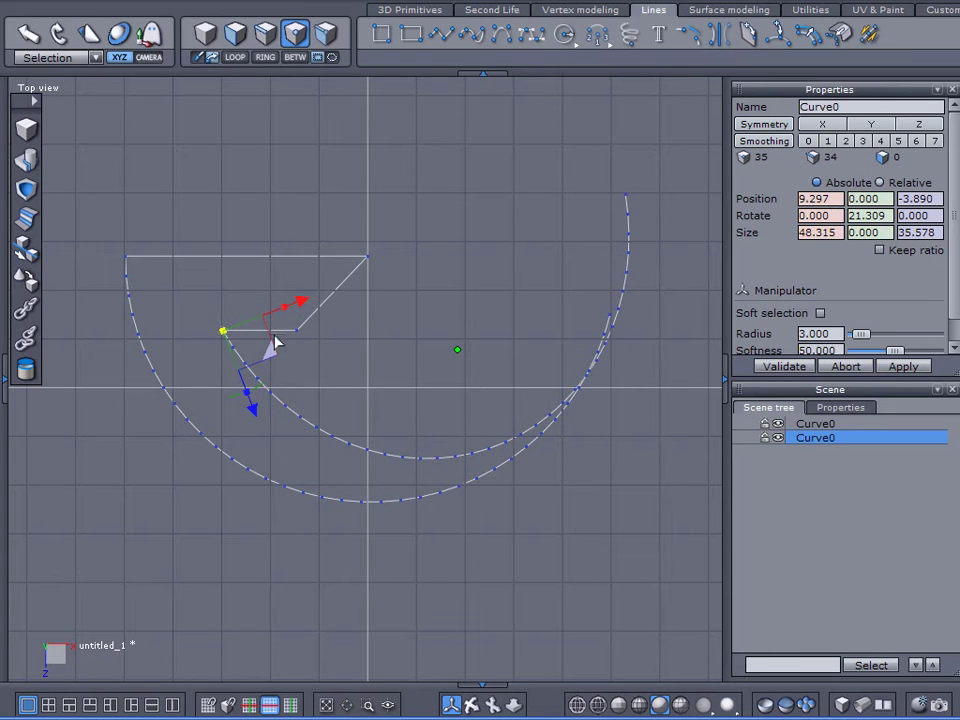
left_click_drag(260, 389, 266, 388)
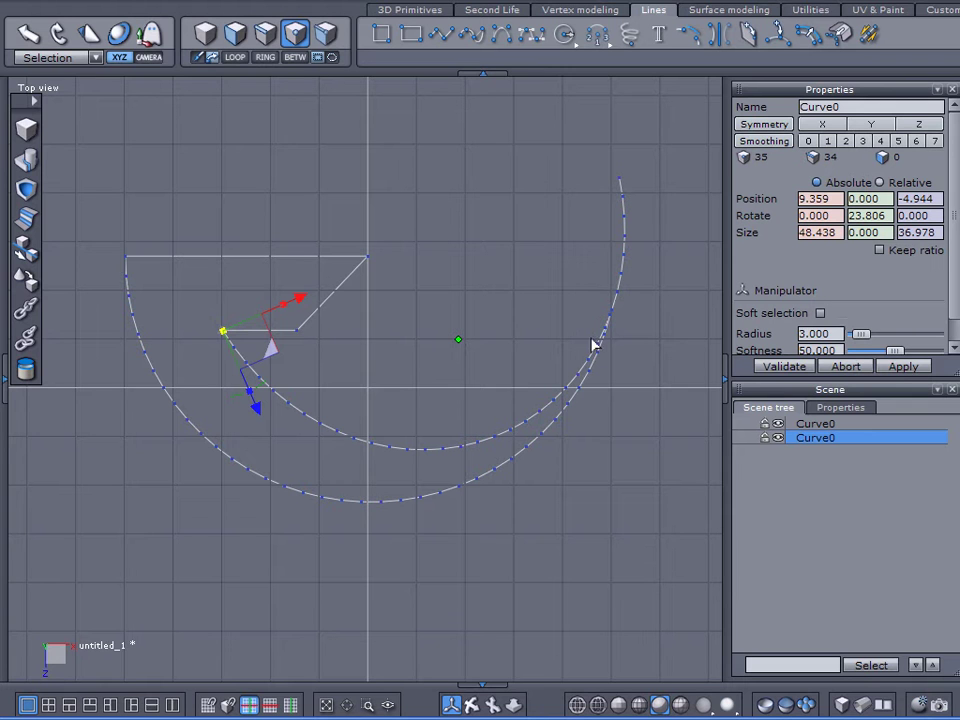
Step: Delete the inner arc's points that extend beyond its intersection with the outer curve's positive-X end
scroll(632, 347, "up", 5)
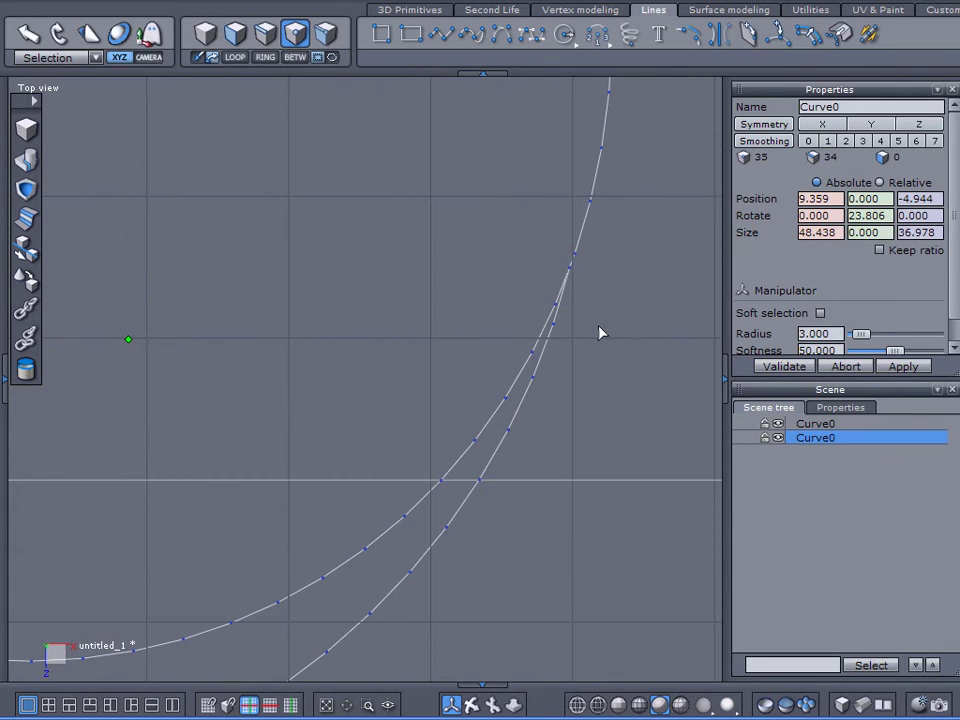
scroll(598, 339, "down", 6)
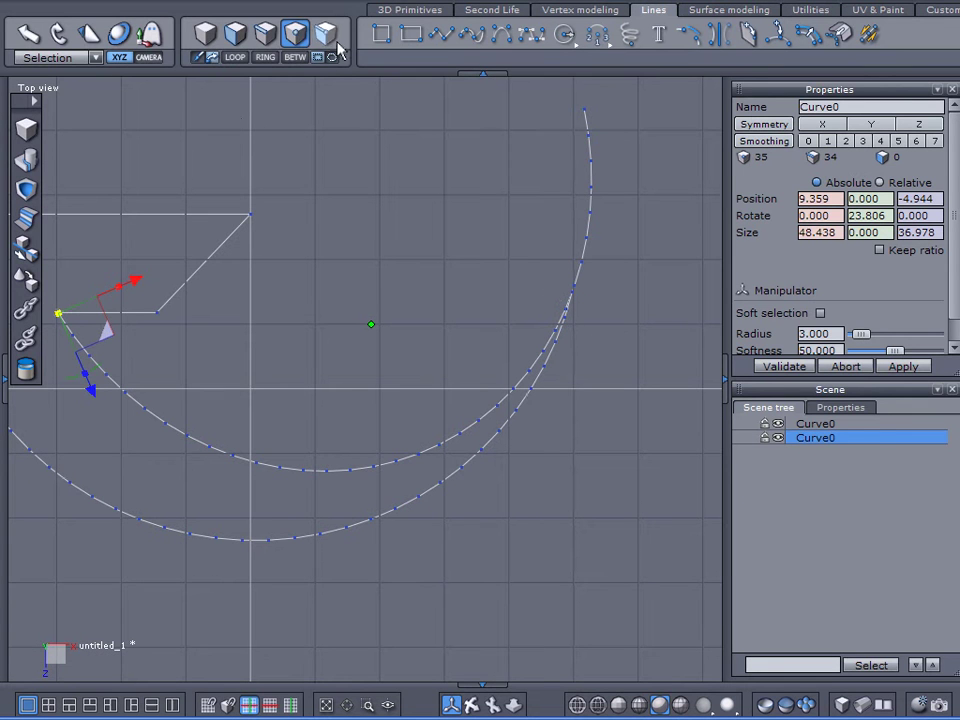
left_click_drag(490, 96, 644, 274)
key("Delete")
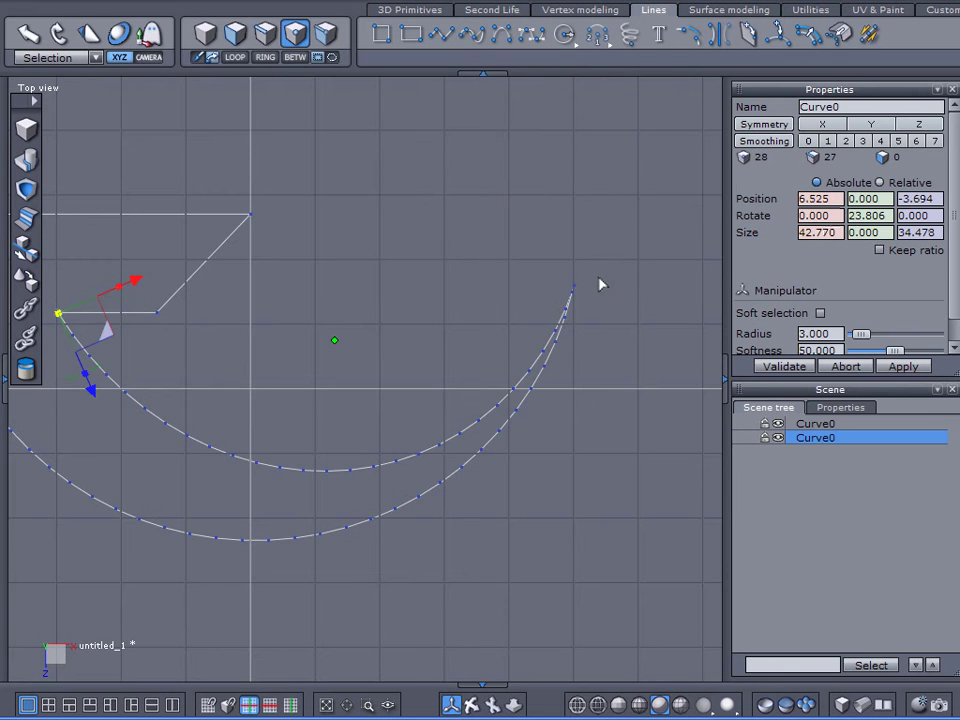
Step: Try to snap the inner arc's positive-X tip onto the outer curve's end point with Snap/Align, and undo the move
scroll(602, 280, "up", 3)
left_click(549, 296)
scroll(579, 296, "down", 3)
scroll(575, 304, "down", 2)
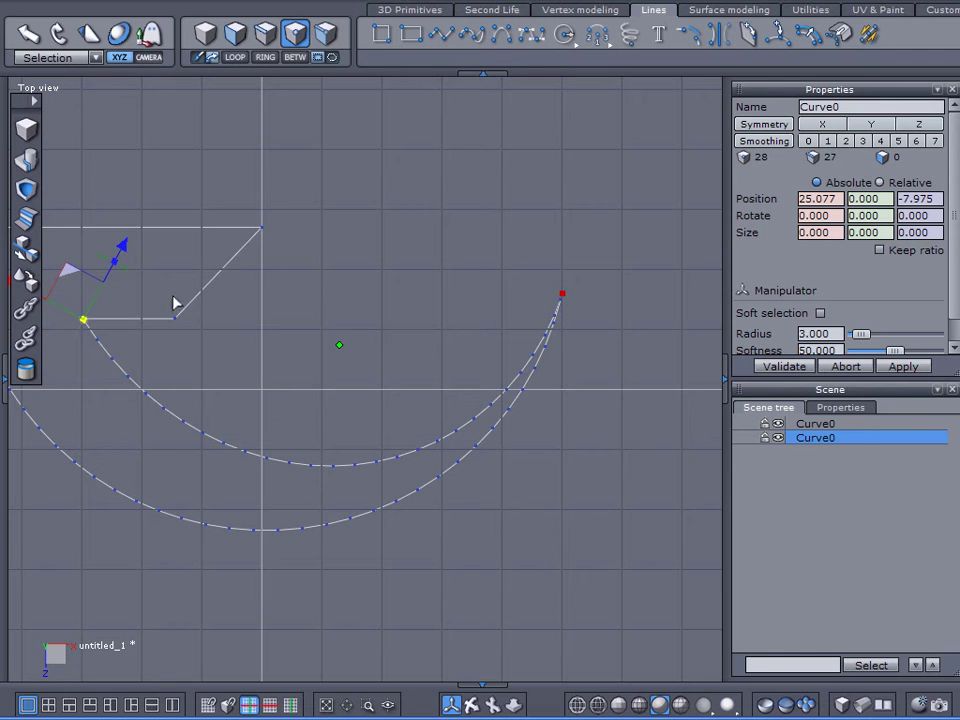
left_click(26, 255)
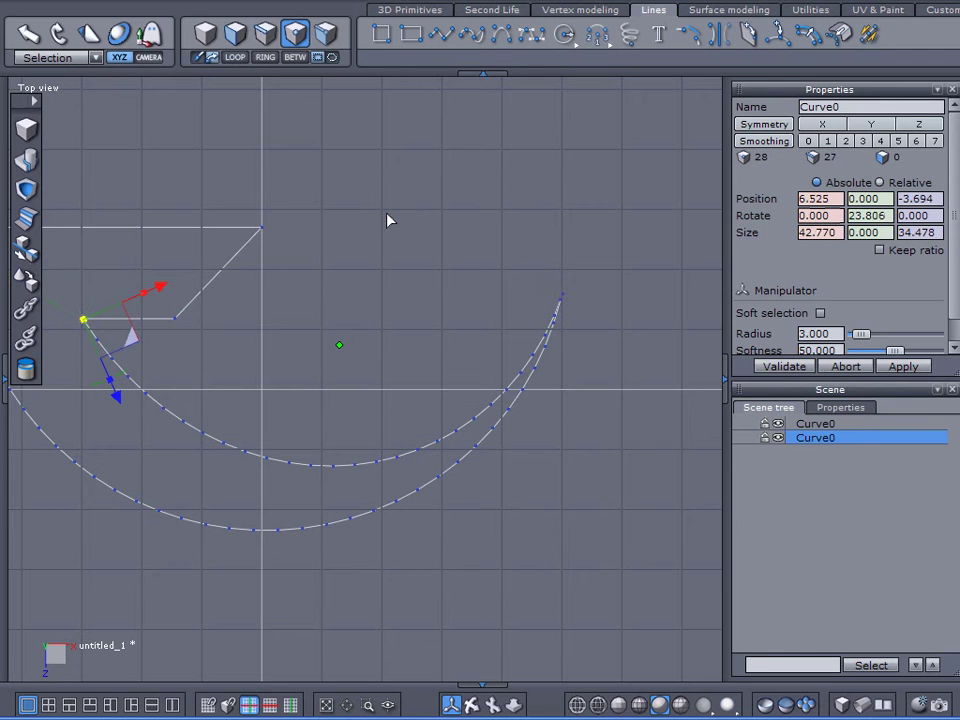
left_click(26, 255)
scroll(542, 313, "up", 6)
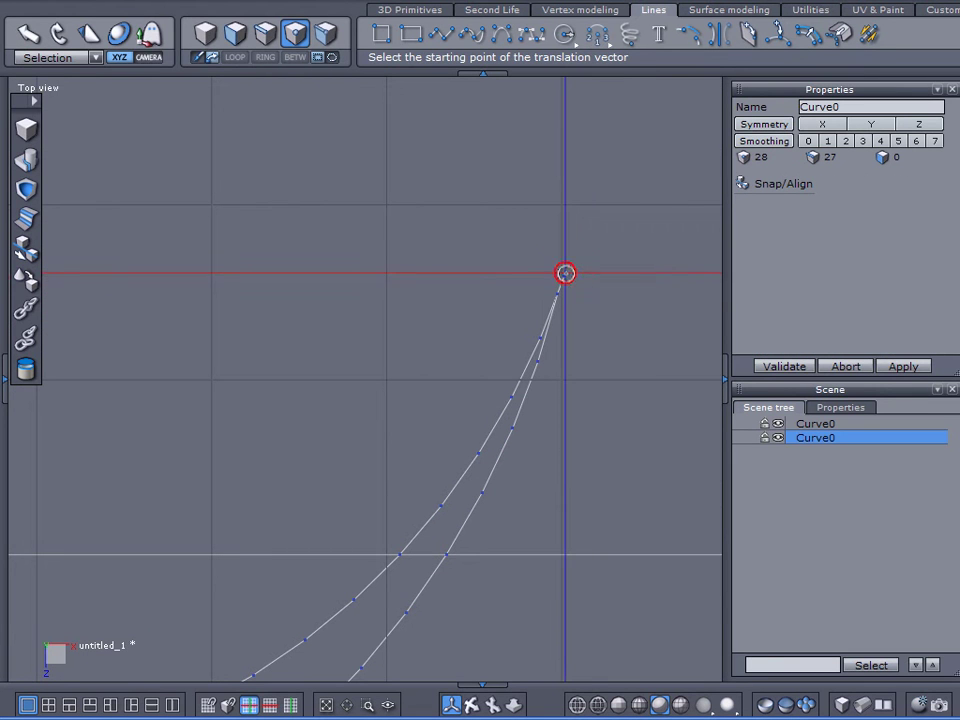
left_click(566, 273)
left_click(557, 293)
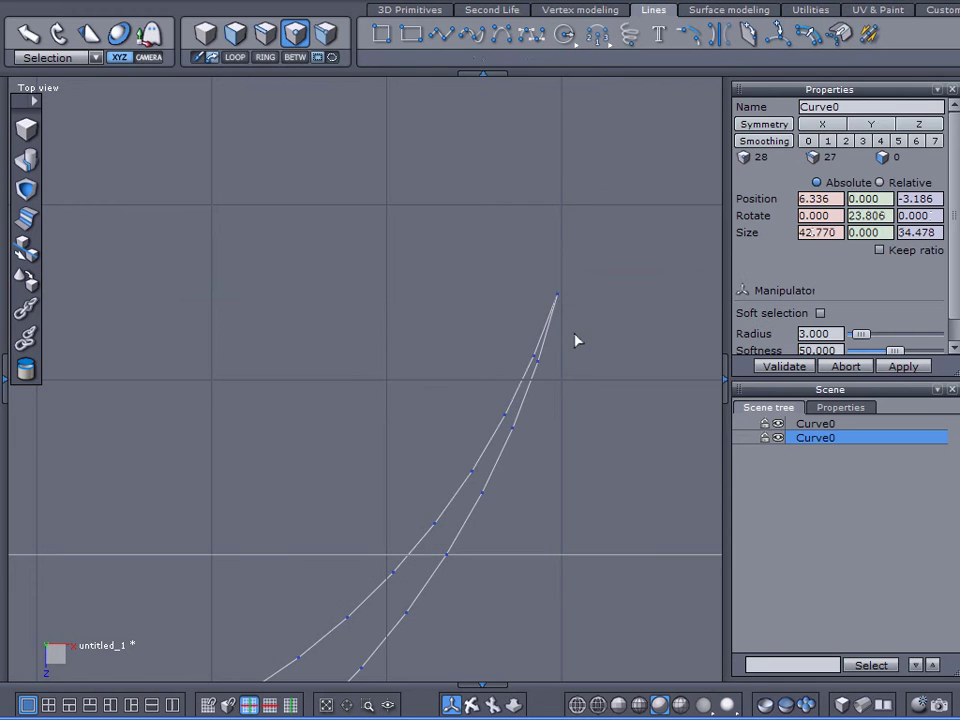
scroll(575, 274, "down", 5)
middle_click_drag(403, 279, 588, 275)
scroll(204, 332, "up", 5)
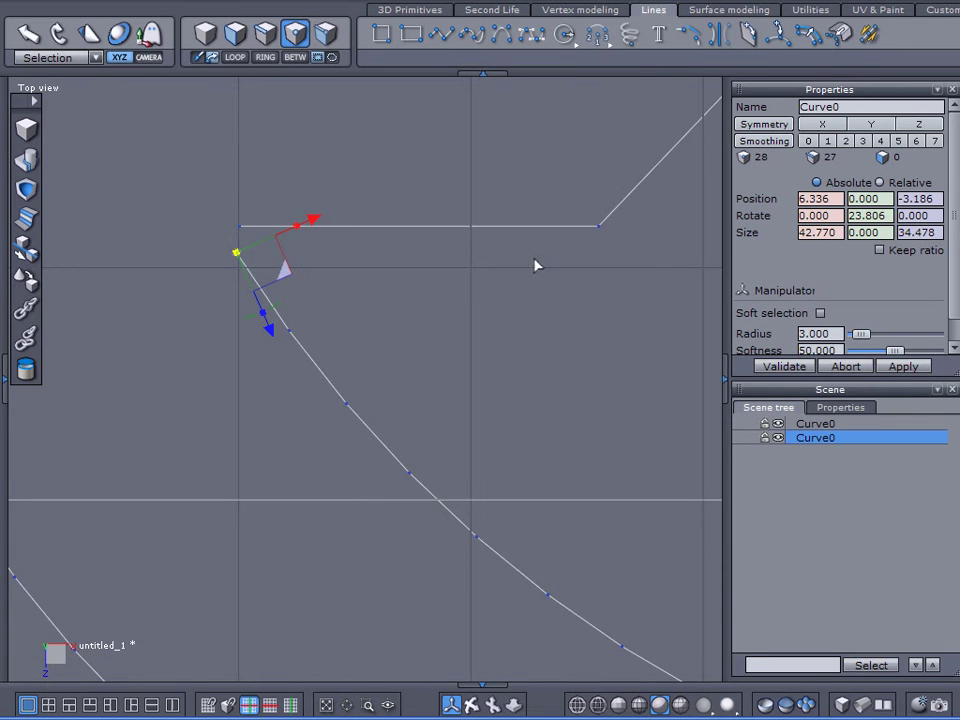
key("ctrl+z")
Step: Snap only the inner arc's positive-X end point onto the outer curve's end point, at about X 24.887, Z -7.468
scroll(542, 266, "down", 4)
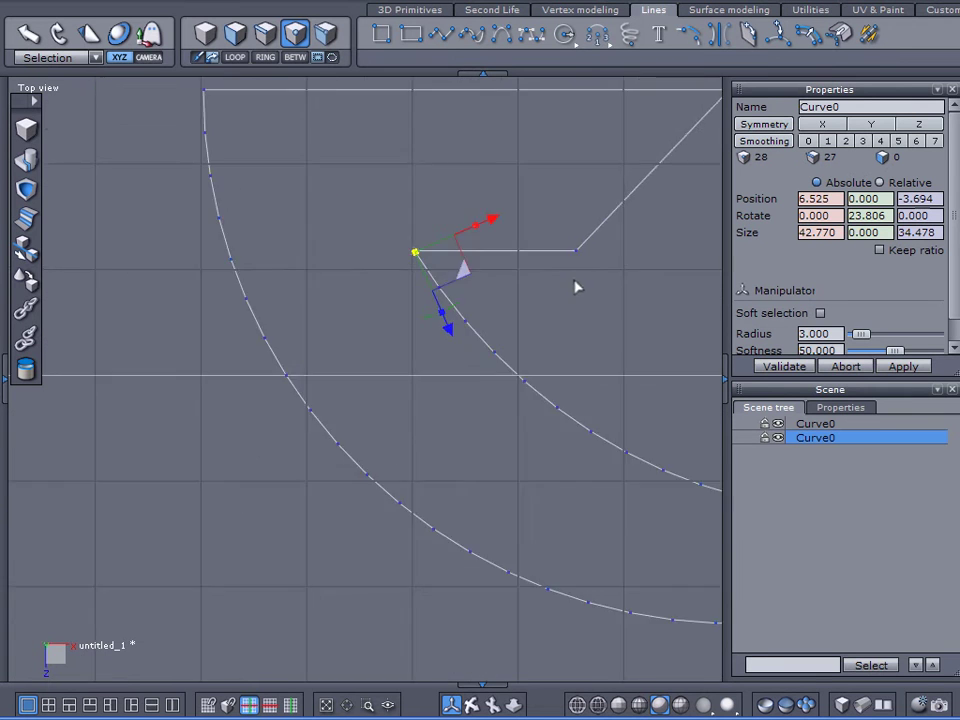
scroll(597, 292, "down", 2)
scroll(343, 259, "up", 5)
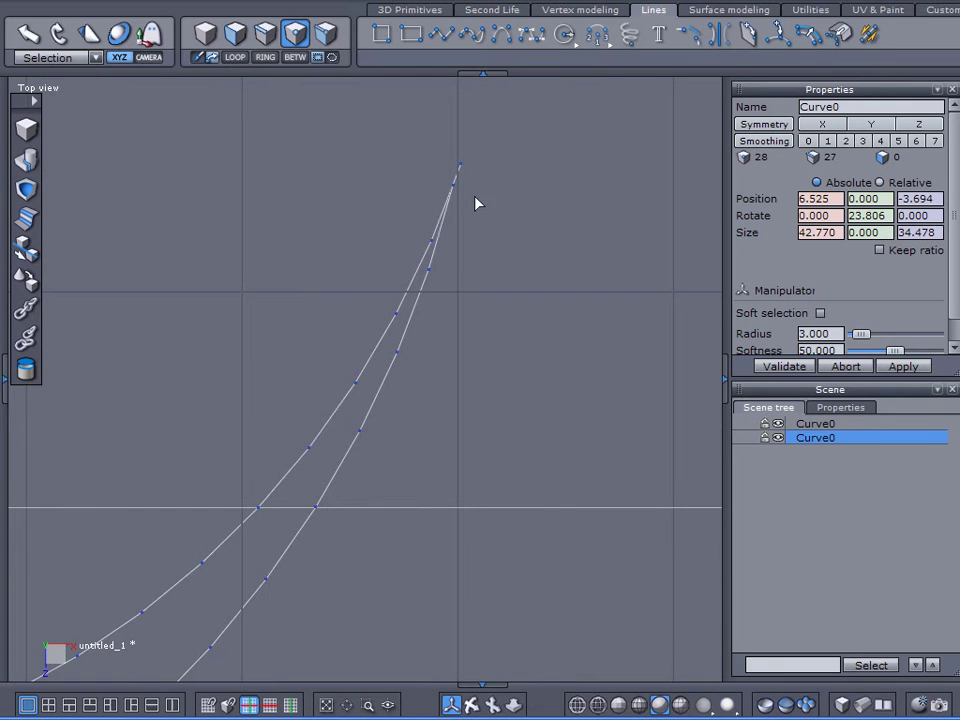
left_click(461, 166)
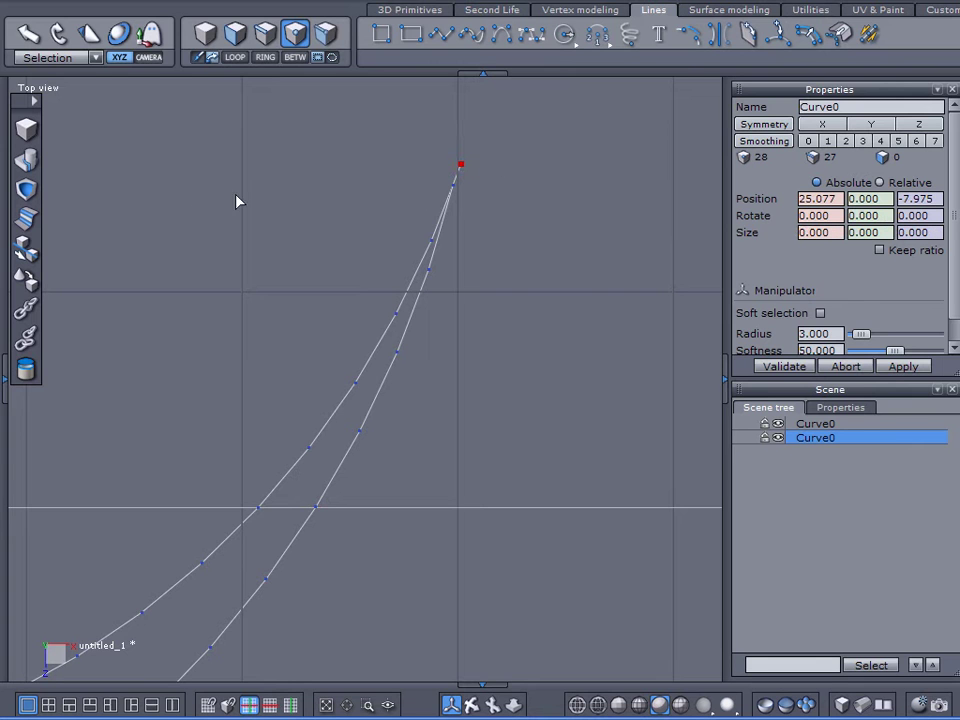
left_click(28, 250)
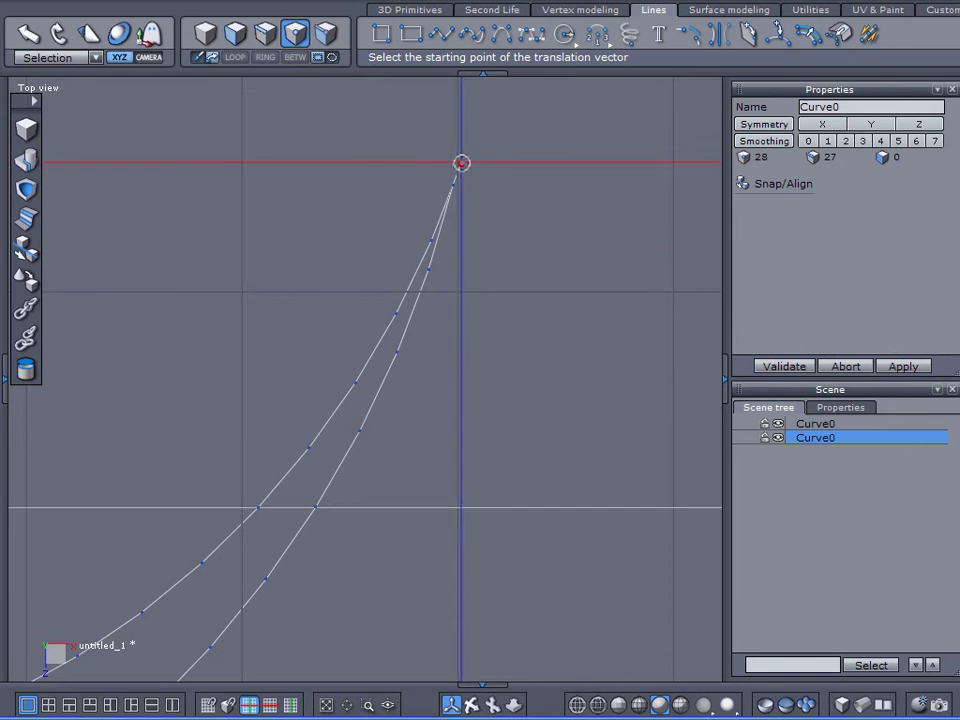
left_click(461, 164)
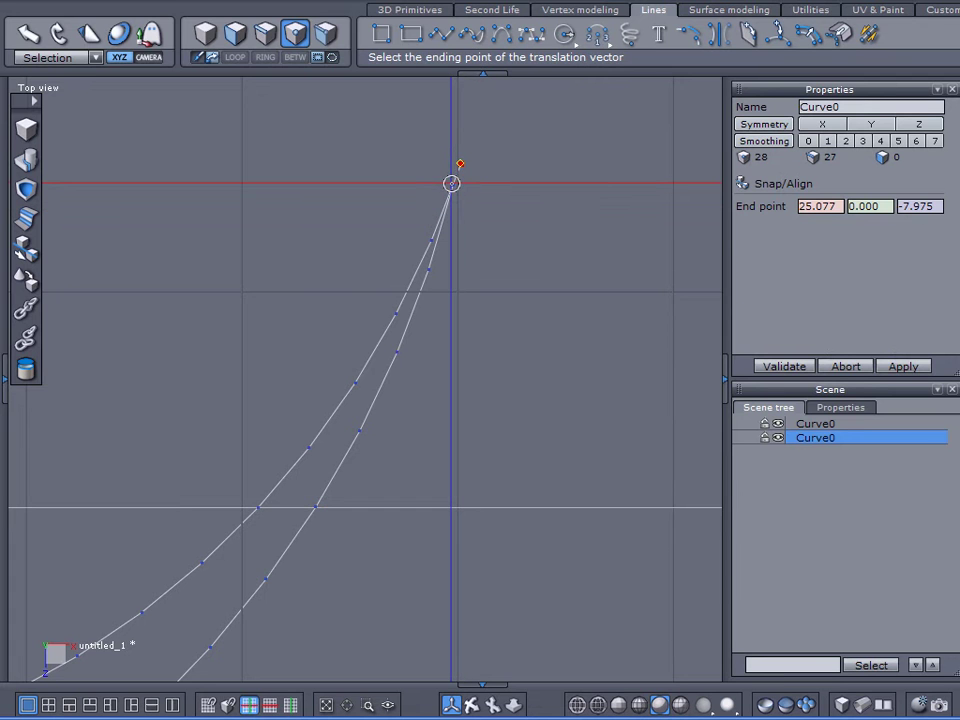
left_click(451, 184)
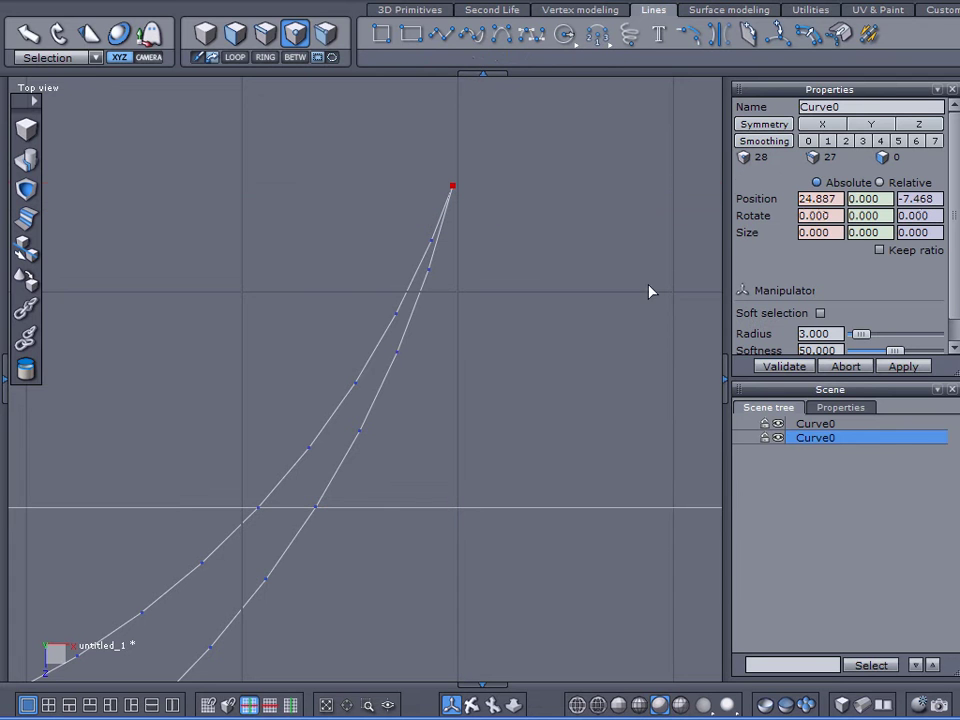
left_click(786, 368)
Step: Reset the inner arc's pivot point for the whole curve instead of its end point
scroll(418, 332, "down", 5)
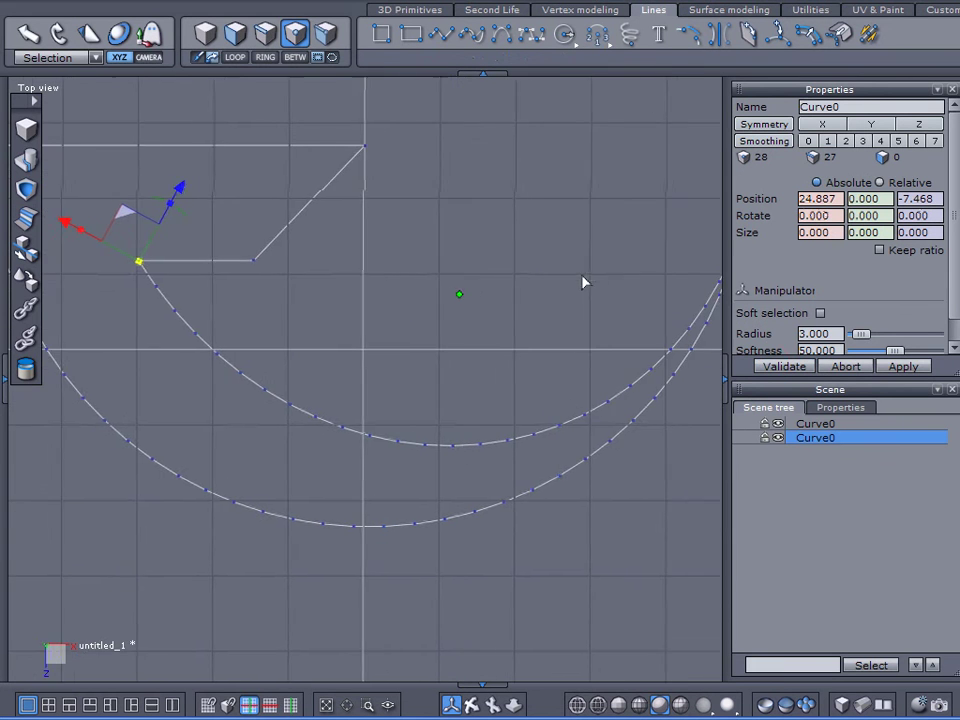
right_click(484, 264)
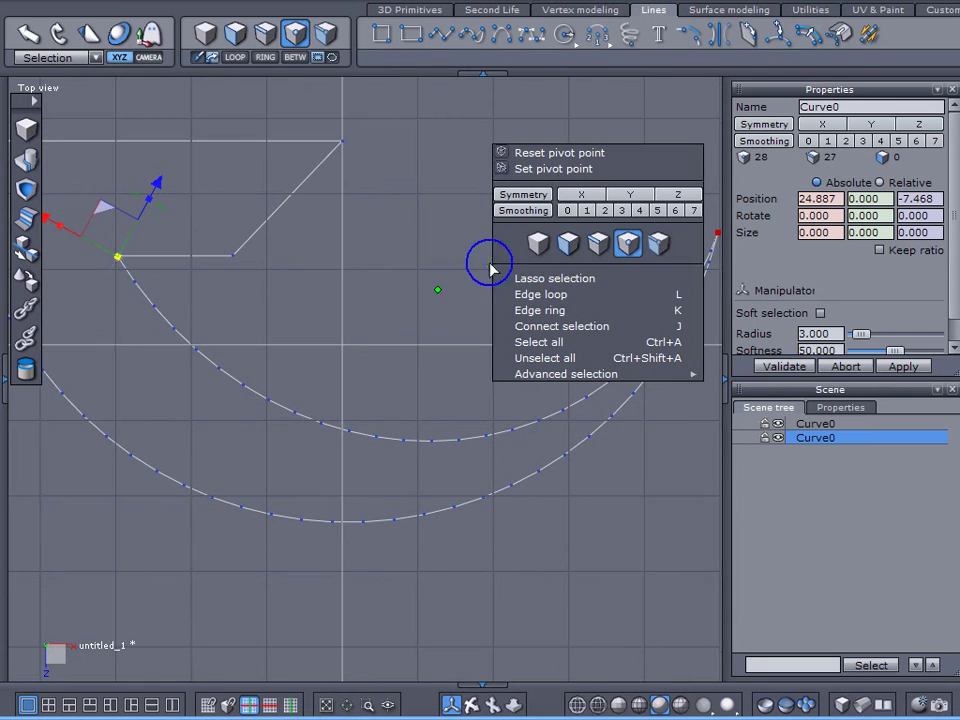
left_click(523, 153)
right_click(410, 232)
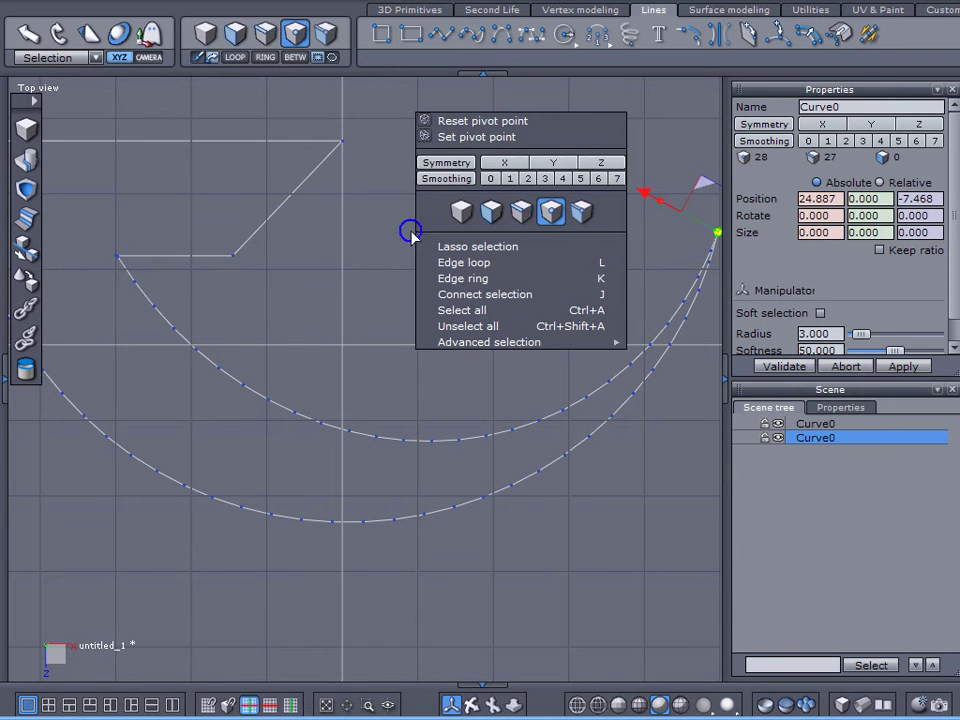
left_click(461, 122)
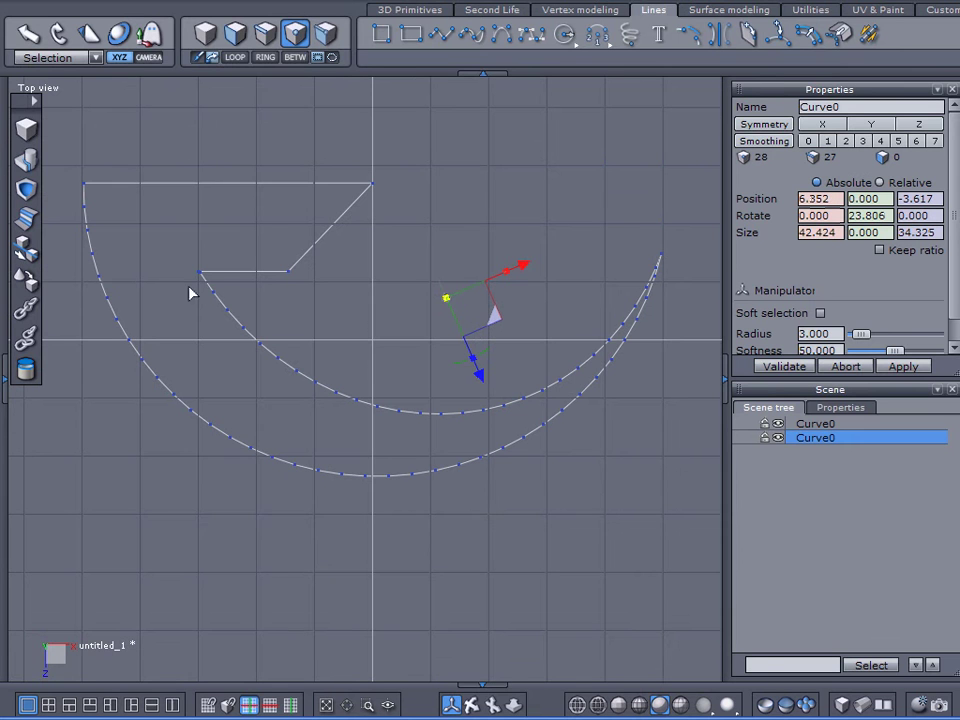
Step: Snap the inner arc's negative-X end point onto the lower segment's free end, at about X -14.975, Z -5.894
scroll(171, 276, "up", 8)
scroll(268, 294, "down", 5)
left_click(257, 260)
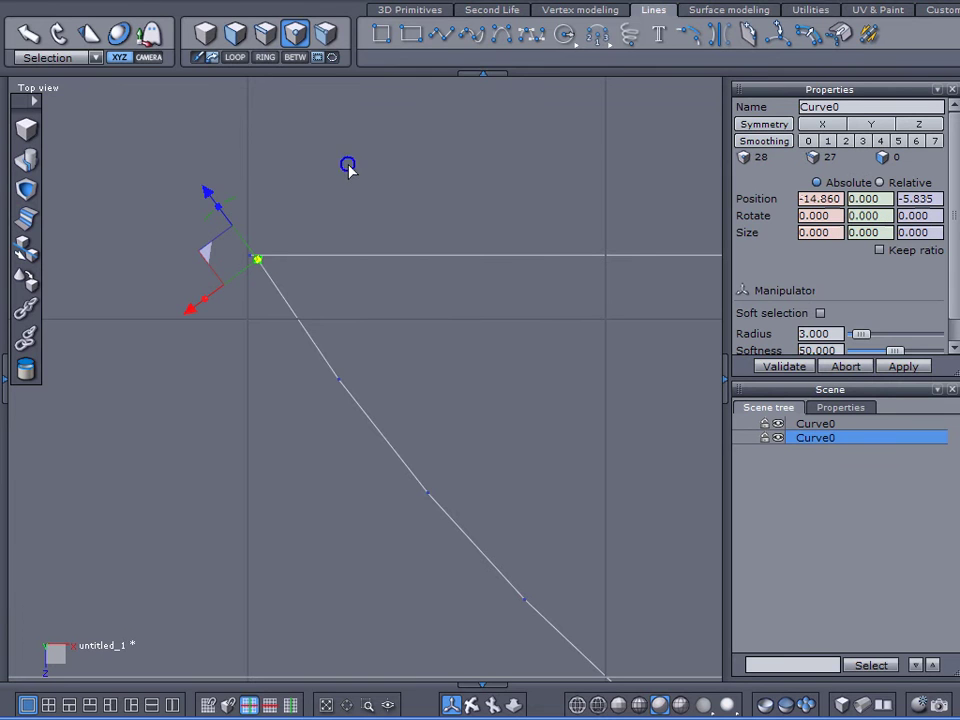
right_click(348, 168)
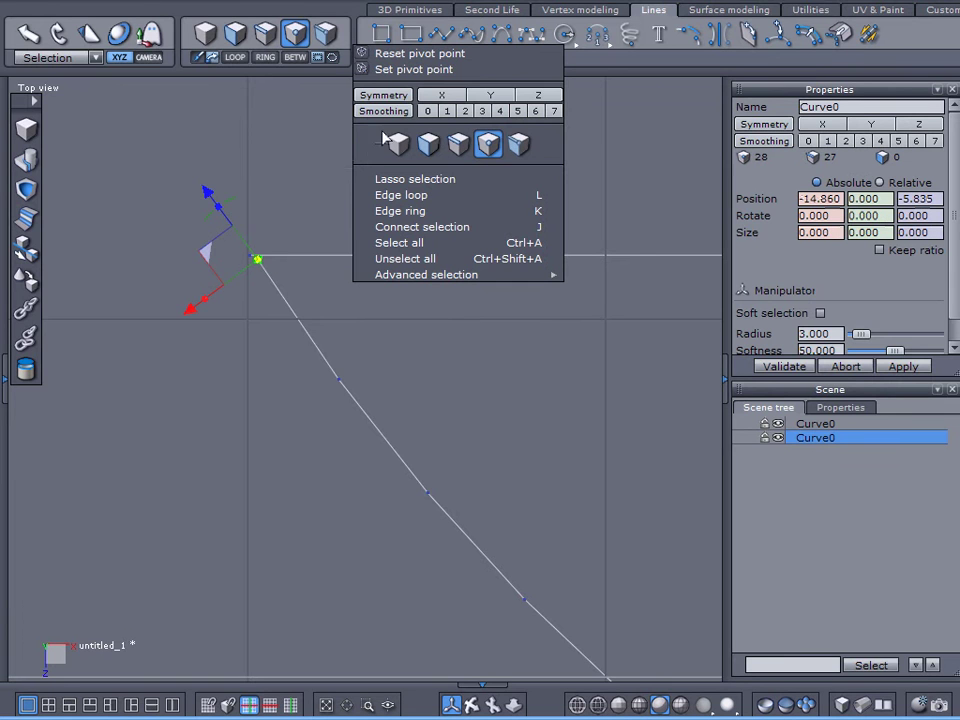
left_click(25, 252)
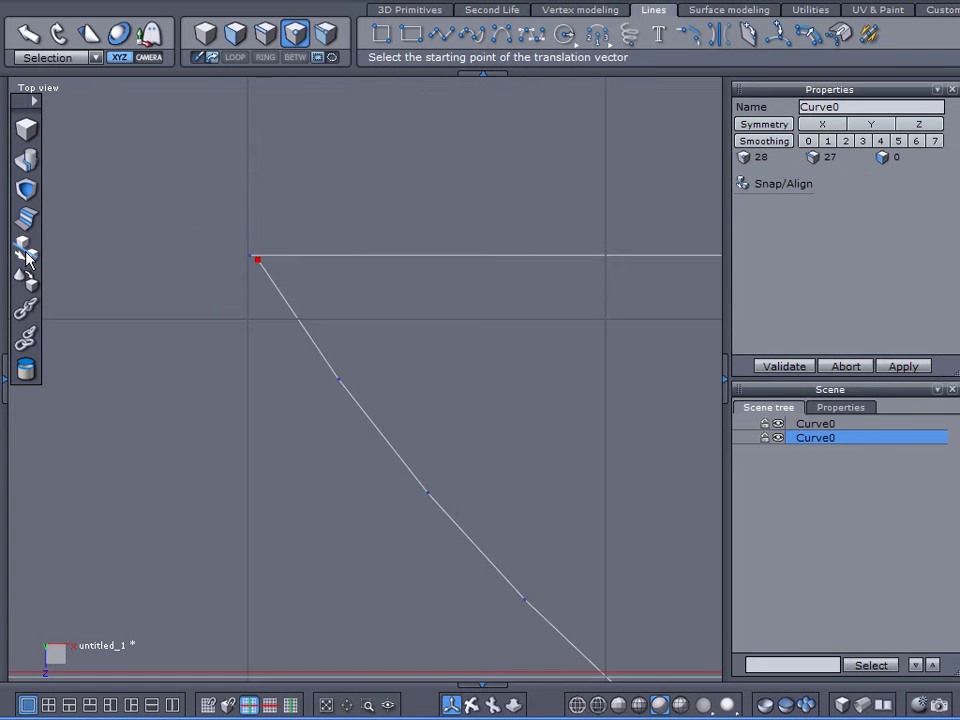
left_click(252, 257)
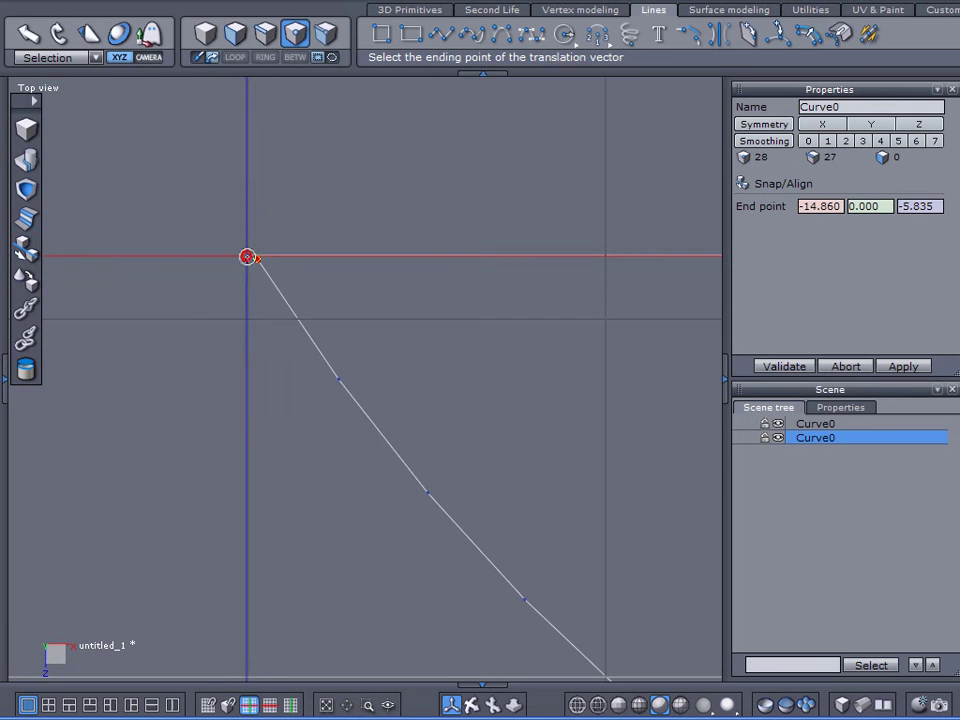
left_click(252, 257)
Step: Examine the joints between the inner arc and the outer profile up close
scroll(500, 363, "down", 1)
scroll(500, 363, "down", 3)
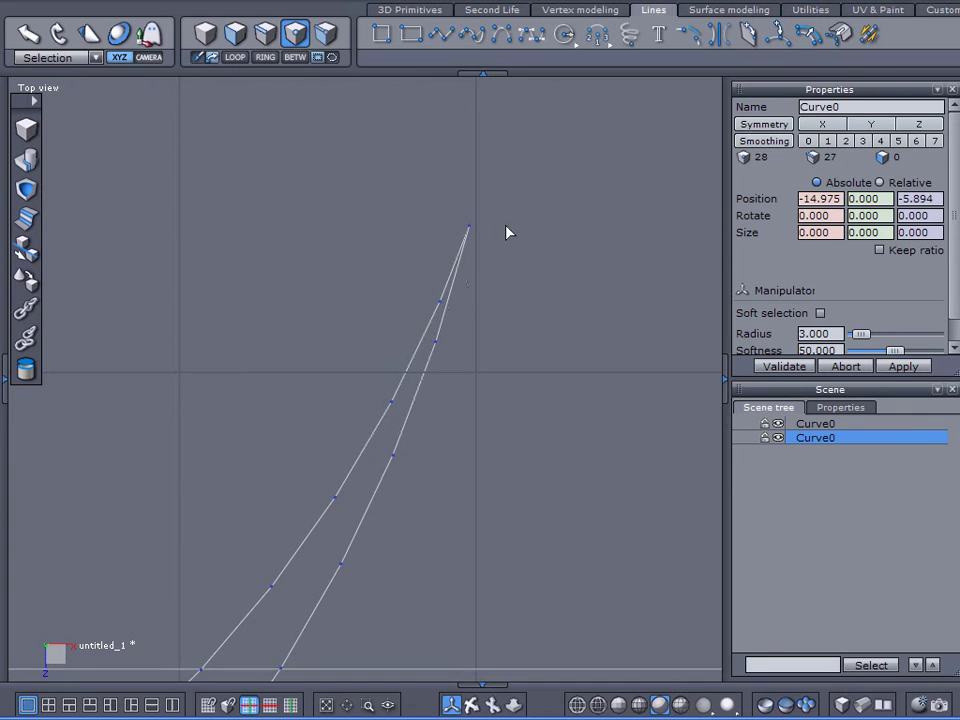
right_click_drag(250, 434, 935, 366)
right_click_drag(483, 356, 945, 388)
right_click_drag(666, 291, 582, 287)
left_click(614, 343)
scroll(604, 348, "down", 5)
right_click_drag(602, 345, 364, 366)
scroll(297, 331, "down", 1)
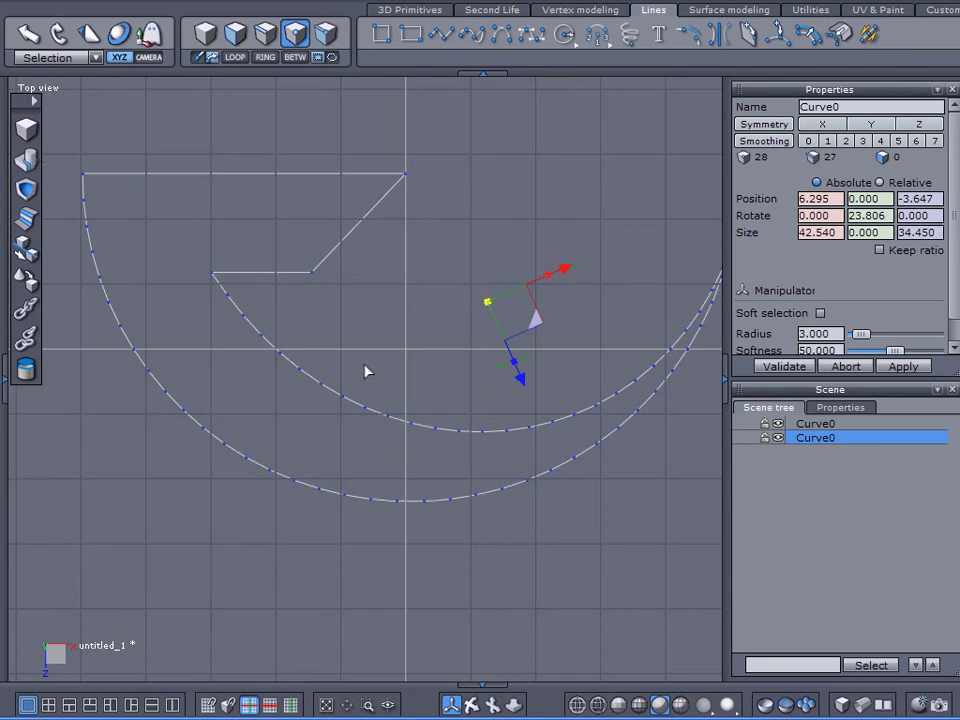
Step: Switch to an angled perspective view and select both curves as whole objects
left_click(45, 92)
left_click(56, 96)
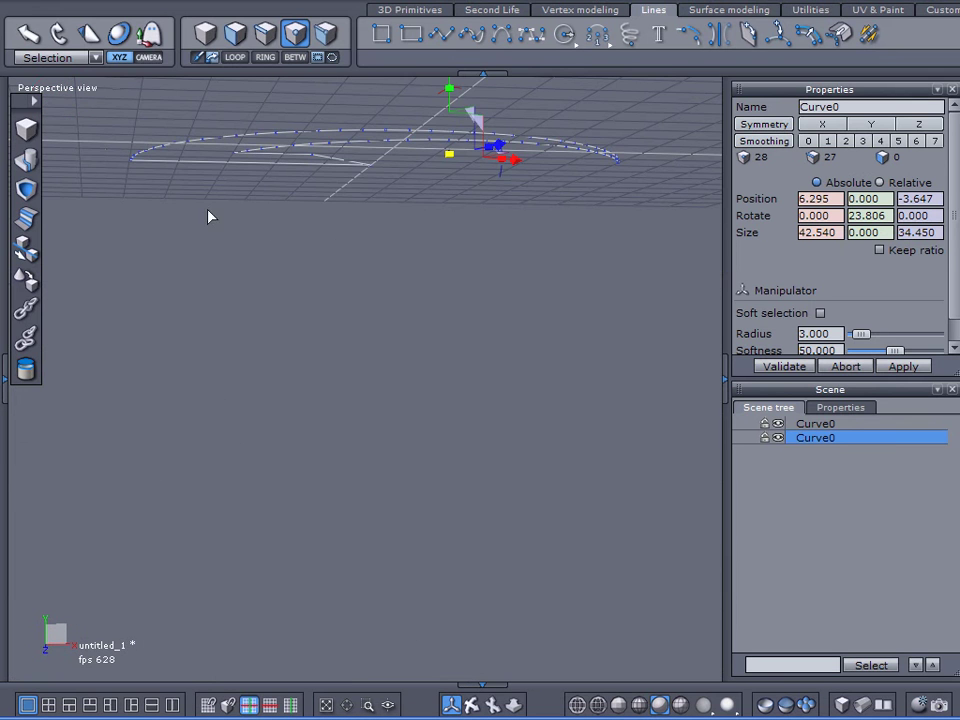
right_click_drag(413, 291, 455, 420)
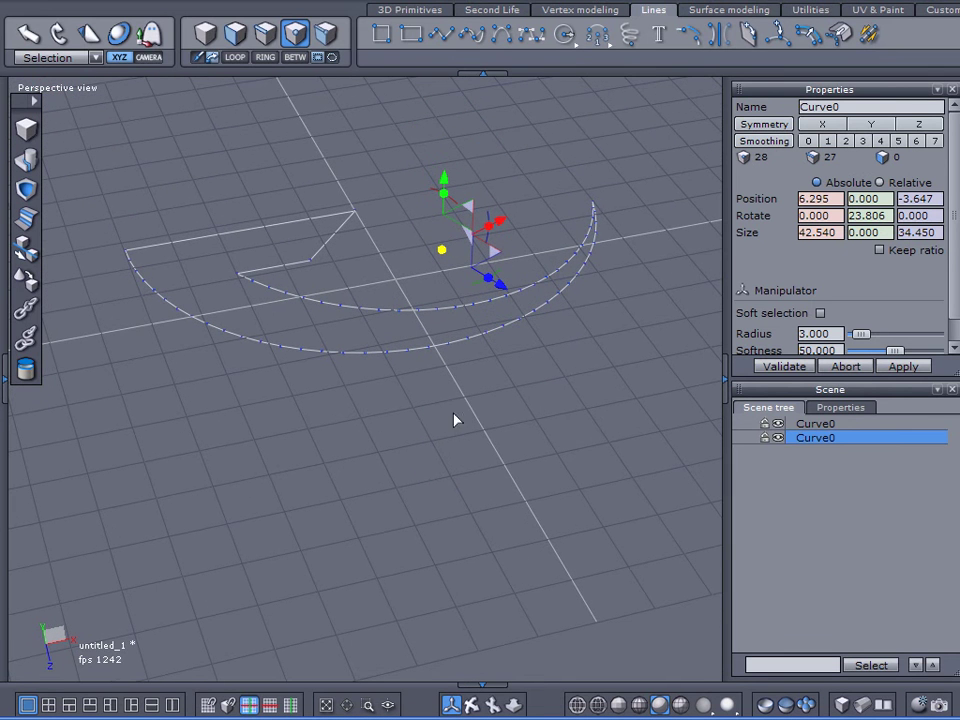
left_click(381, 453)
left_click(384, 452)
key("ctrl+a")
left_click(474, 188)
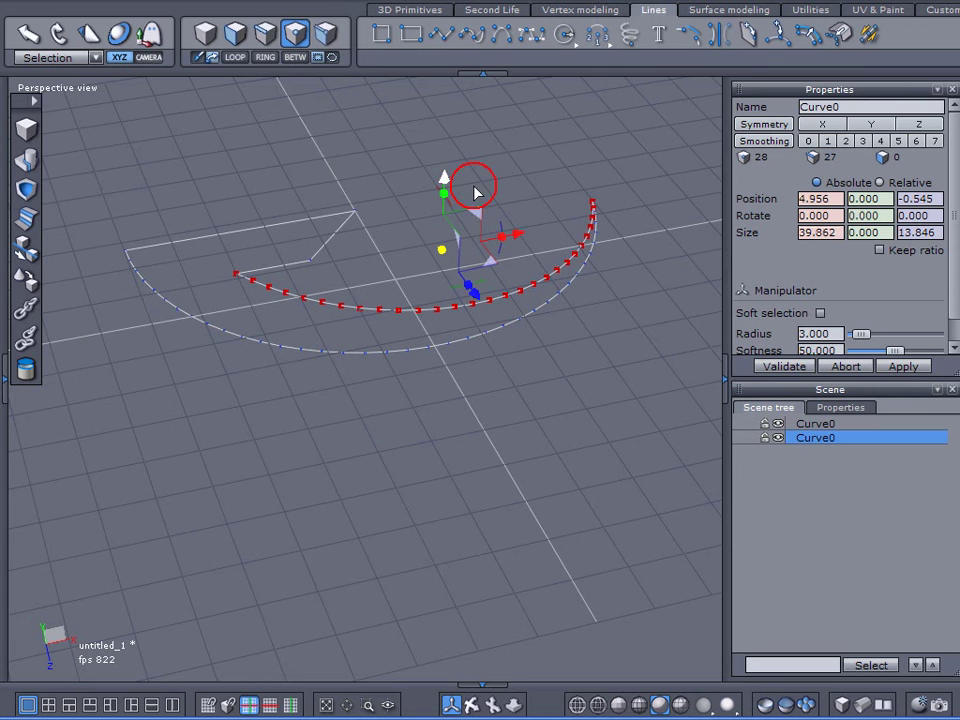
left_click(206, 32)
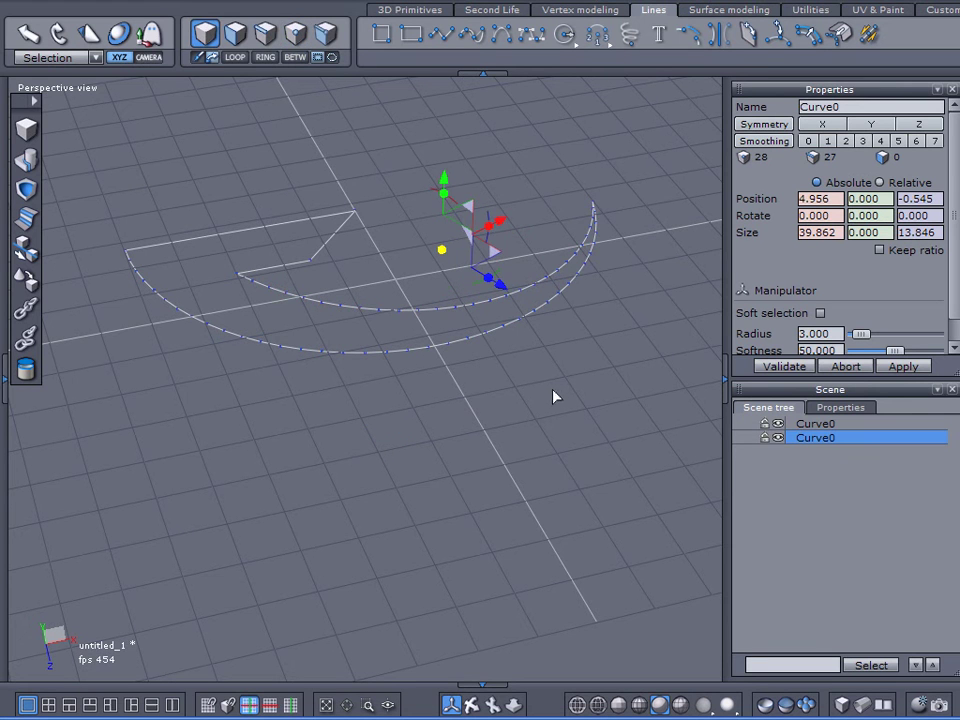
key("ctrl+a")
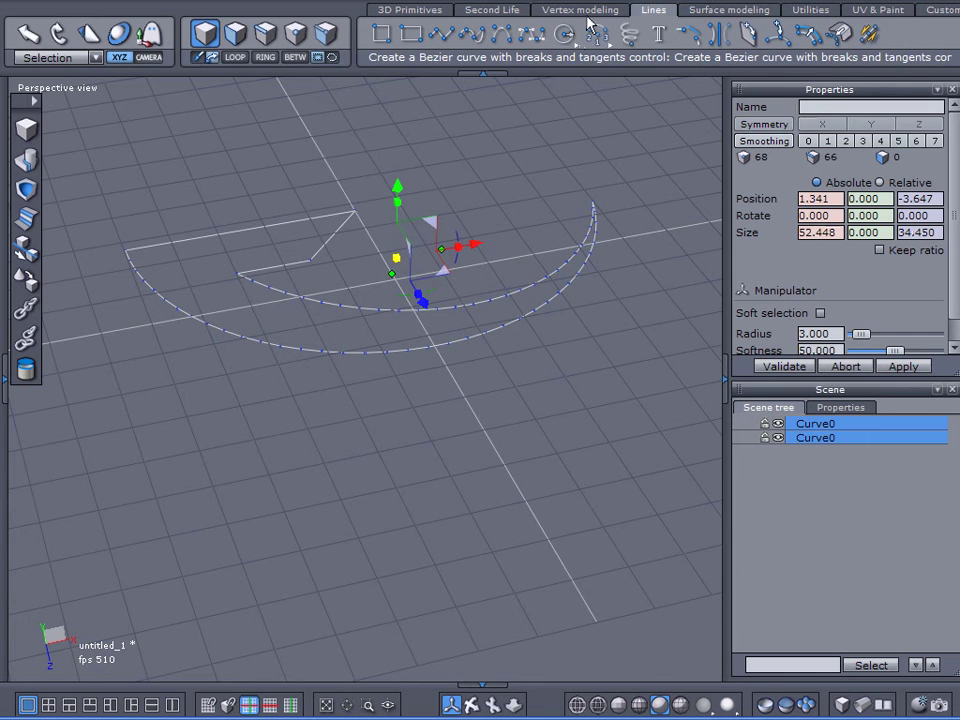
Step: Sweep both selected curves straight upward into walls about 1.67 cm high with Sweep surface
left_click(588, 18)
left_click(412, 34)
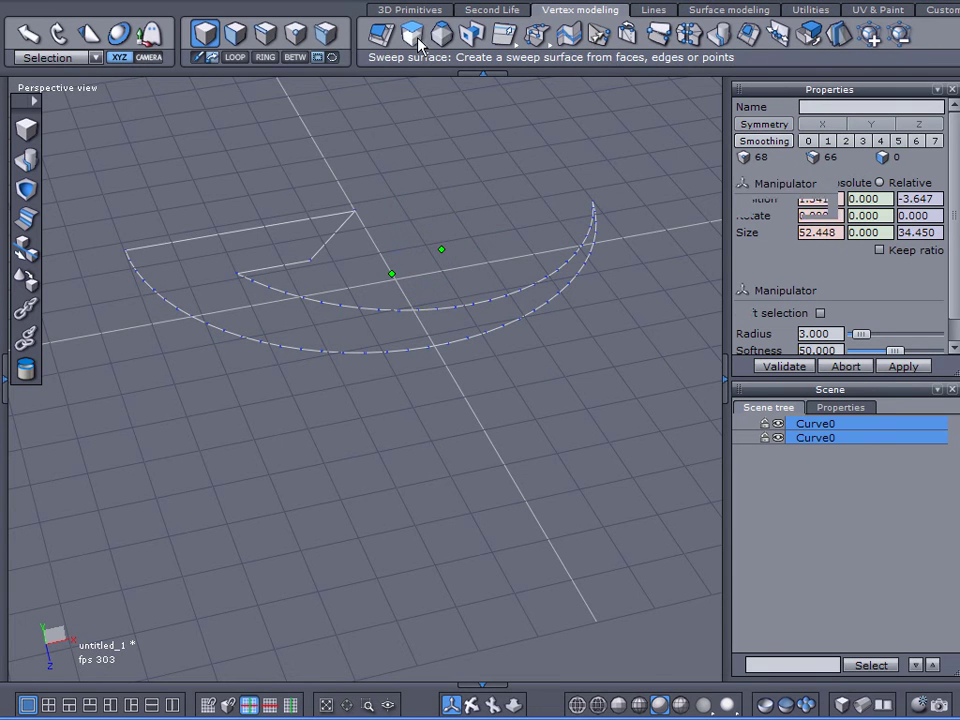
left_click(380, 311)
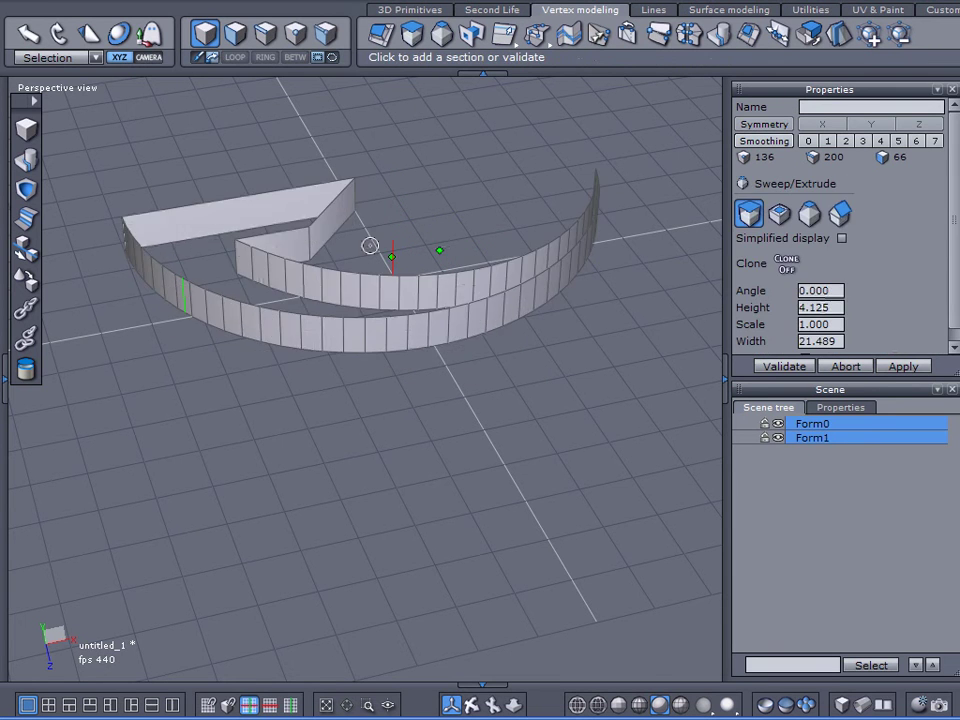
right_click_drag(392, 243, 407, 214)
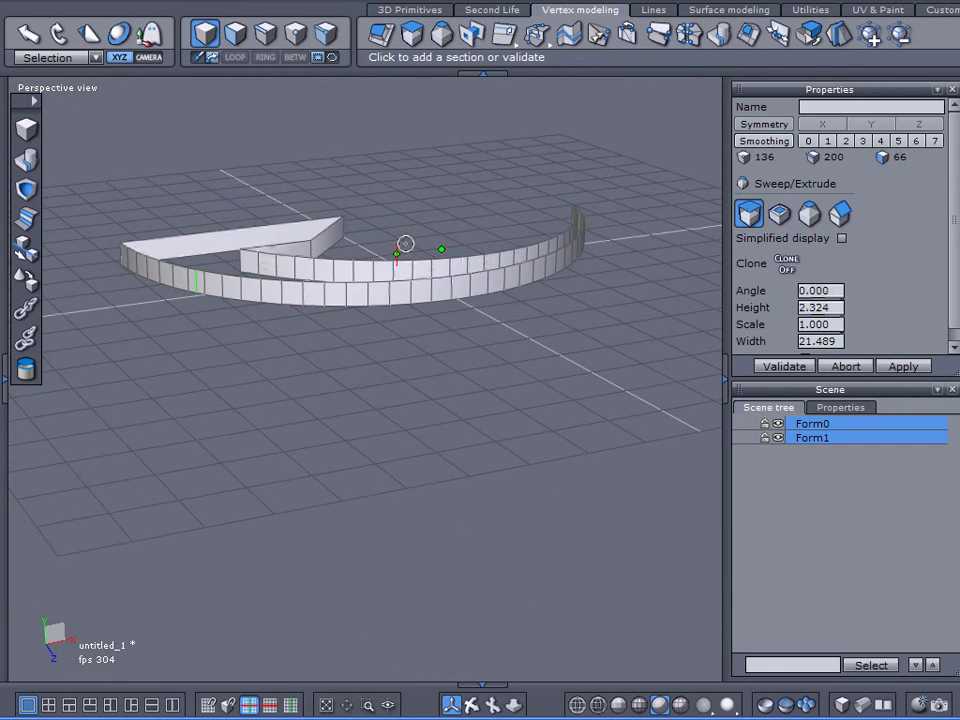
left_click(770, 366)
right_click_drag(675, 262, 133, 339)
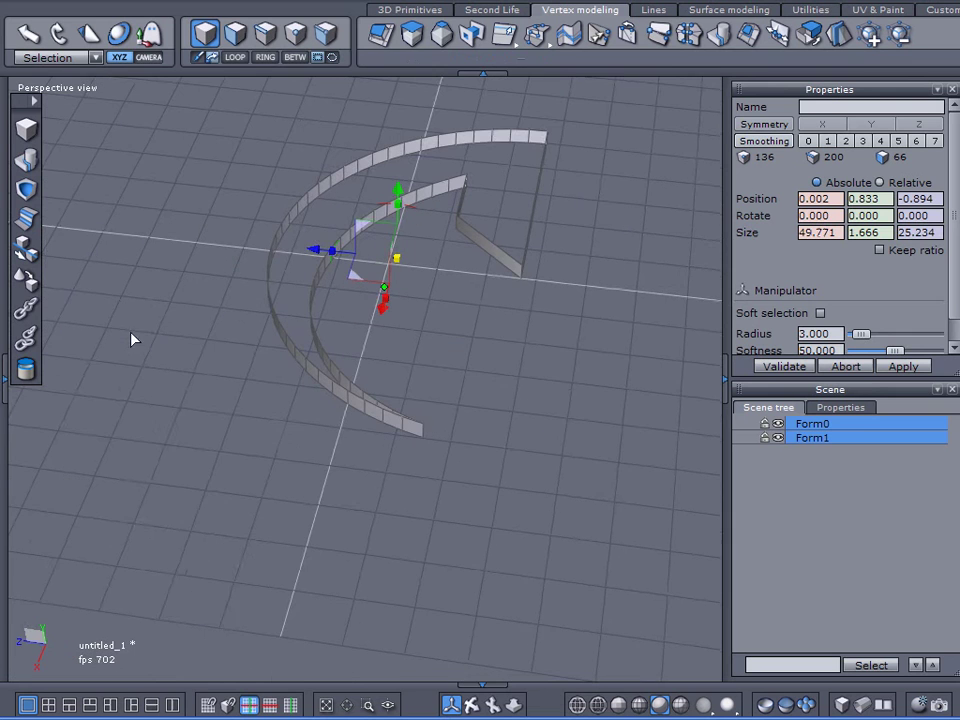
Step: Weld the two wall strips into a single object and make more room for its properties
left_click(28, 162)
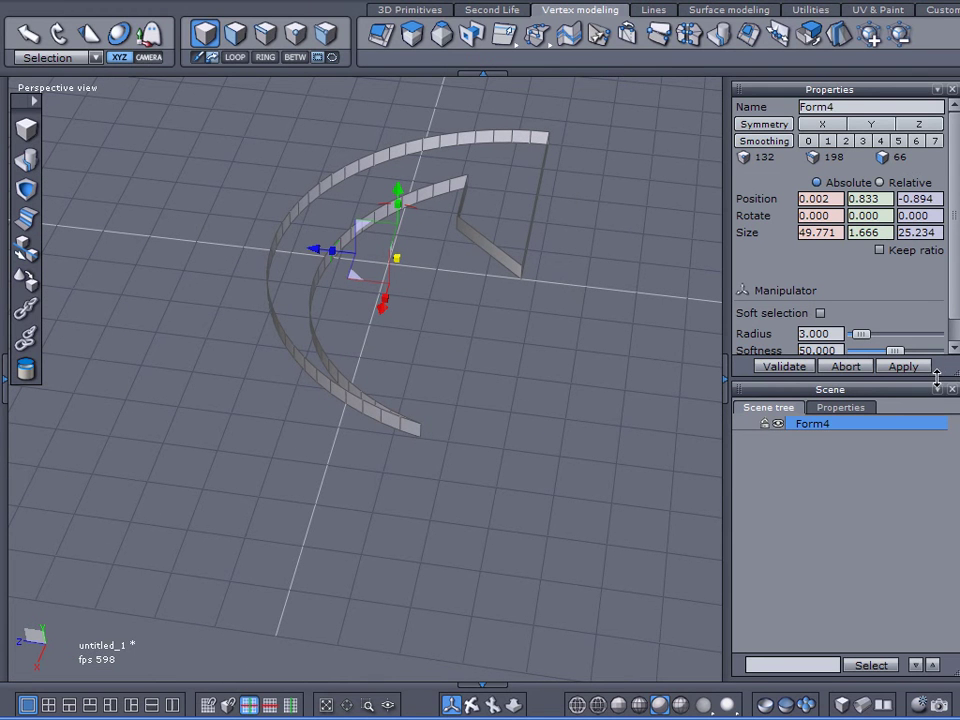
left_click_drag(936, 381, 932, 474)
right_click_drag(530, 385, 362, 362)
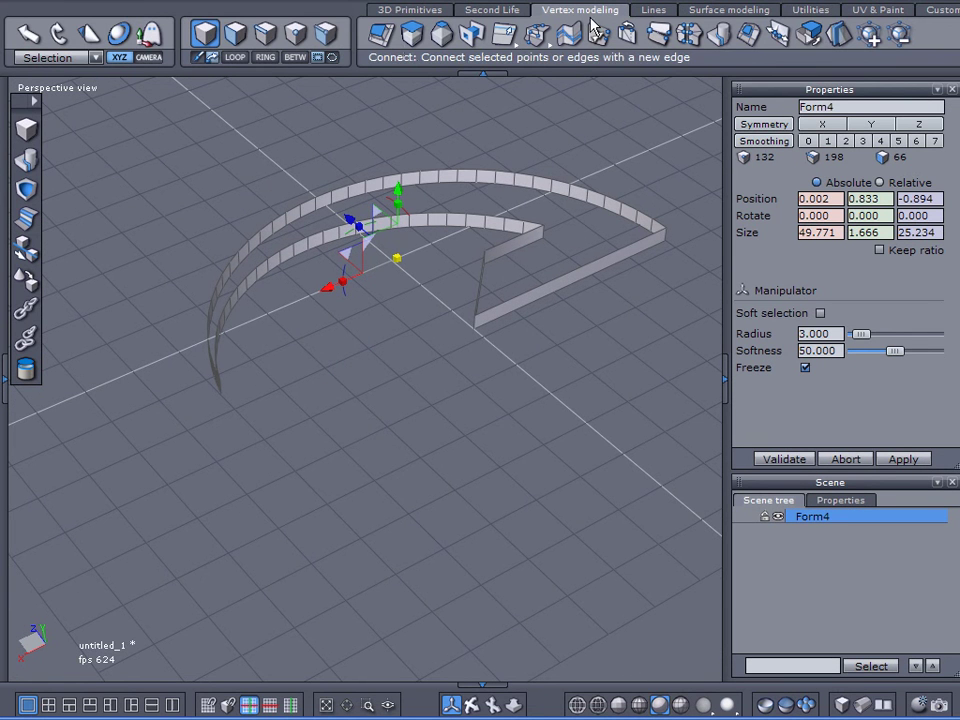
Step: Close the open top and bottom of the welded walls automatically to form a solid plate
left_click(748, 34)
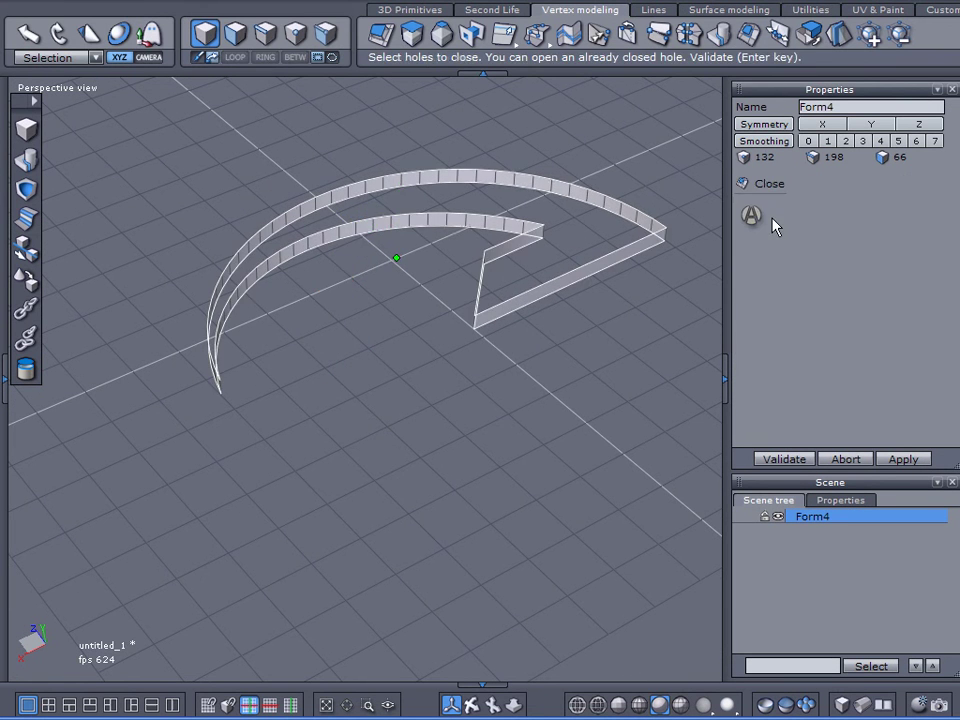
left_click(751, 217)
right_click_drag(596, 341, 563, 373)
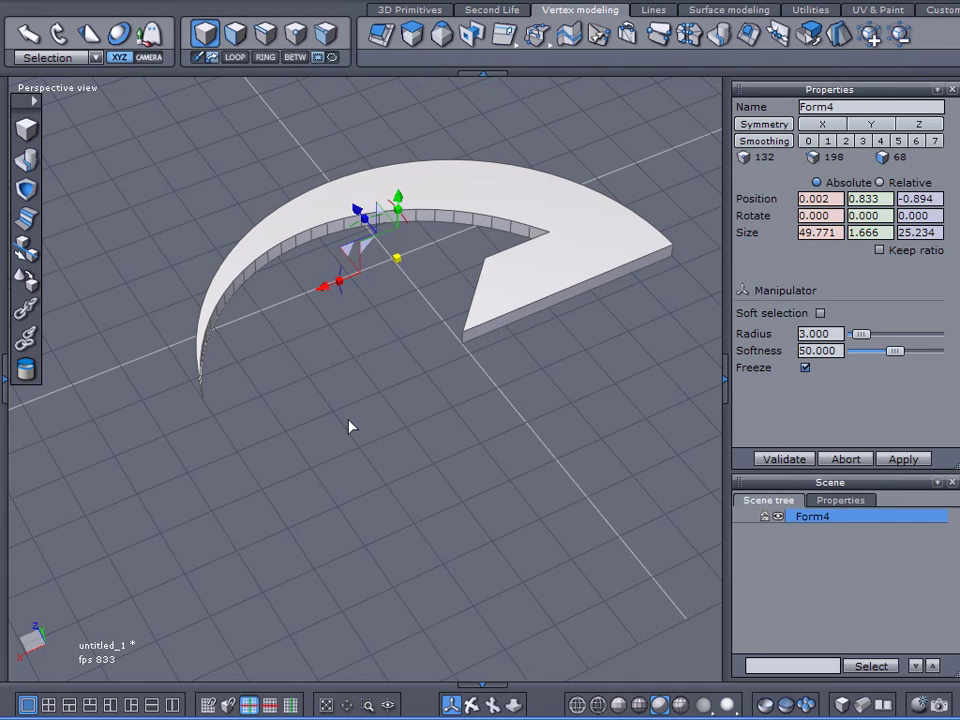
Step: Create a linked clone of the closed crescent piece
mouse_move(334, 437)
right_mouse_down()
mouse_move(266, 441)
mouse_move(330, 442)
right_mouse_up()
key("ctrl+d")
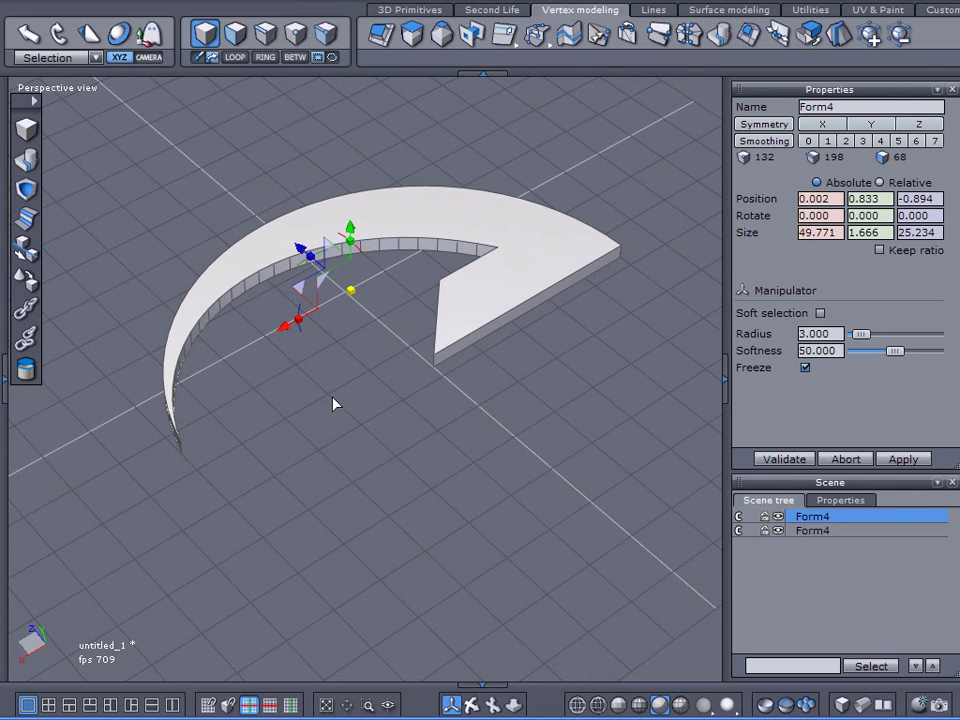
right_click_drag(176, 431, 285, 397)
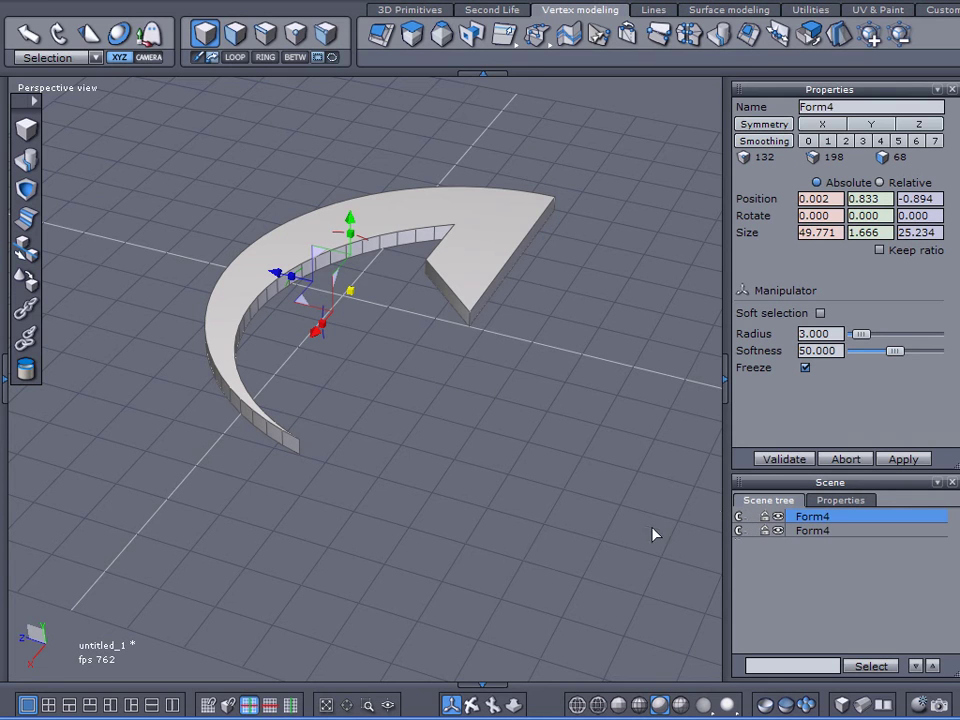
right_click_drag(466, 478, 525, 435)
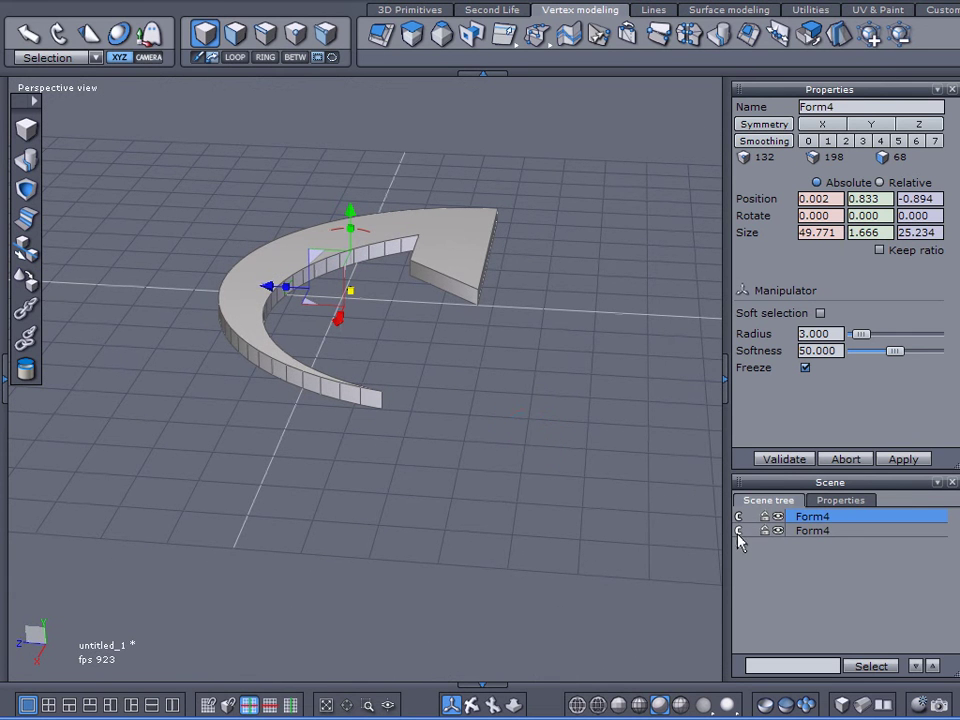
Step: Rotate the clone 180 degrees about X and 180 degrees about Z, and move it along Z to about -26.685
right_click_drag(505, 512, 486, 424)
left_click_drag(364, 230, 366, 349)
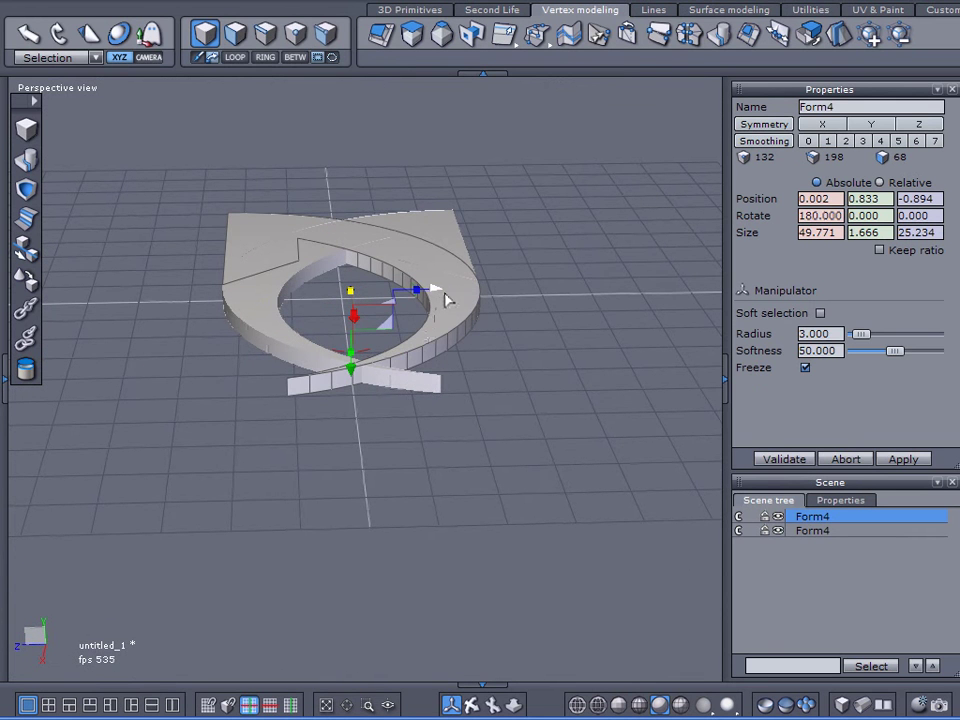
right_click_drag(529, 460, 150, 469)
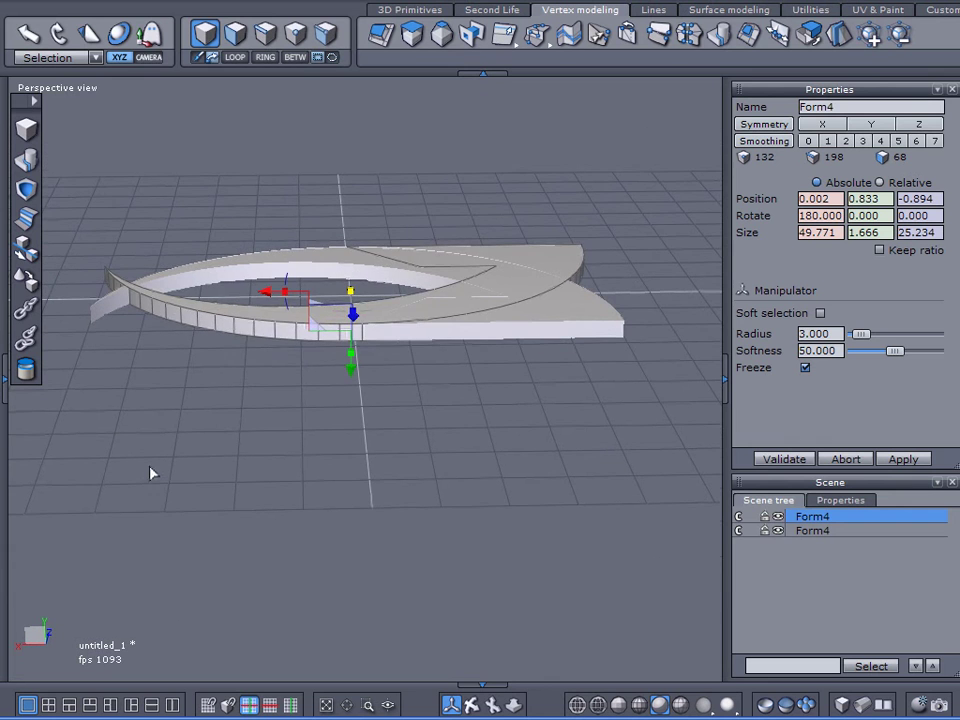
left_click_drag(284, 291, 467, 281)
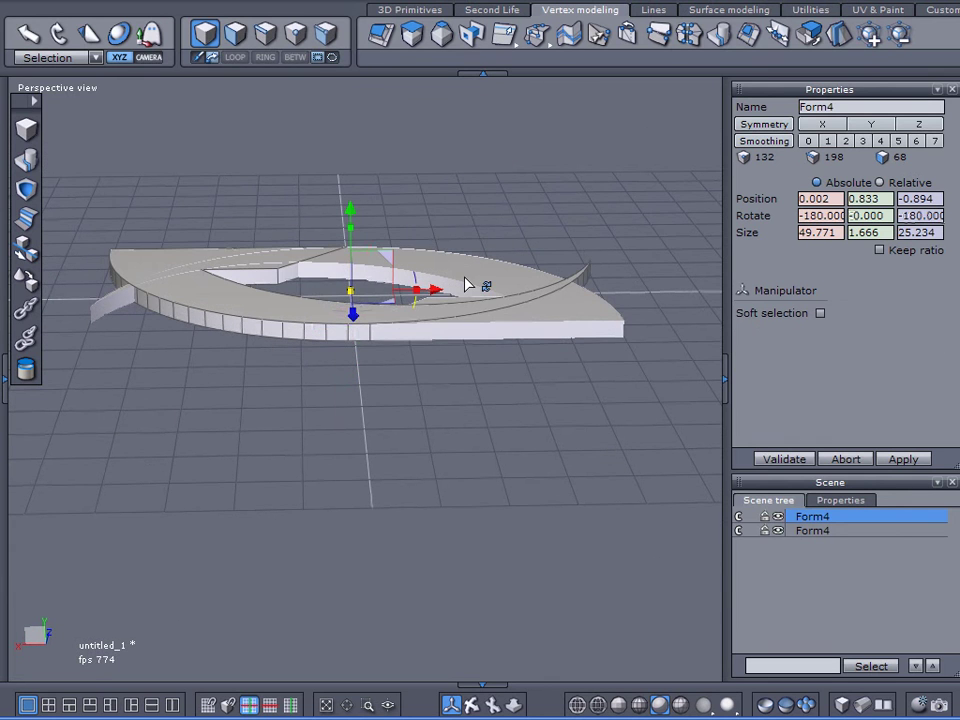
right_click_drag(115, 407, 465, 349)
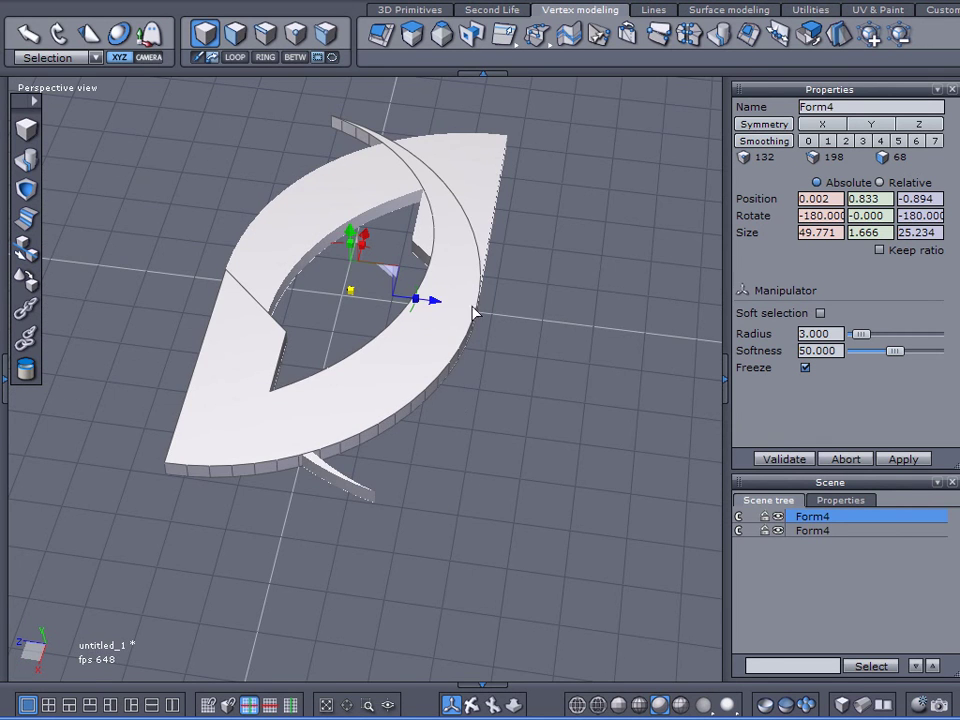
left_click_drag(444, 304, 671, 334)
right_click_drag(671, 334, 358, 384)
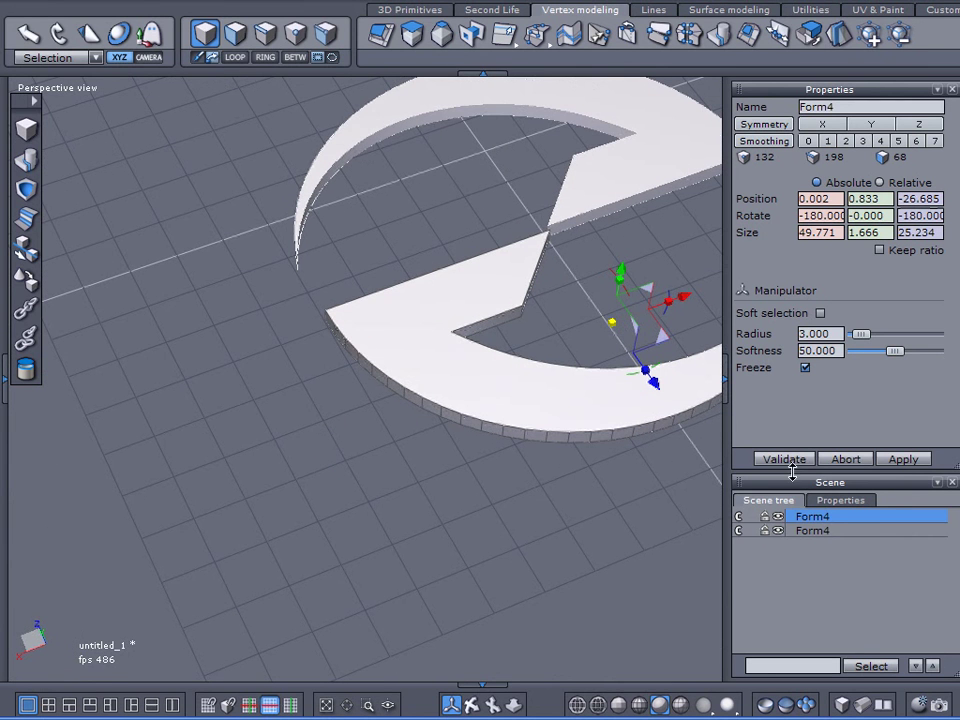
Step: Show the reference image on its grid to compare the logo's shape, and hide it again
left_click(842, 502)
left_click(760, 622)
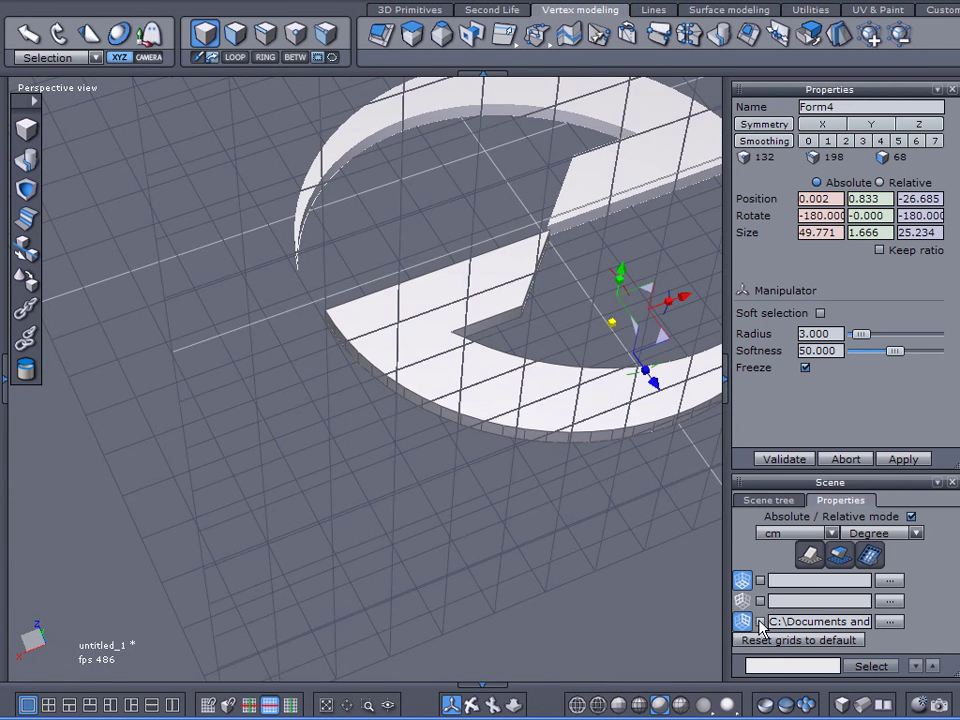
left_click(760, 622)
right_click_drag(418, 497, 355, 422)
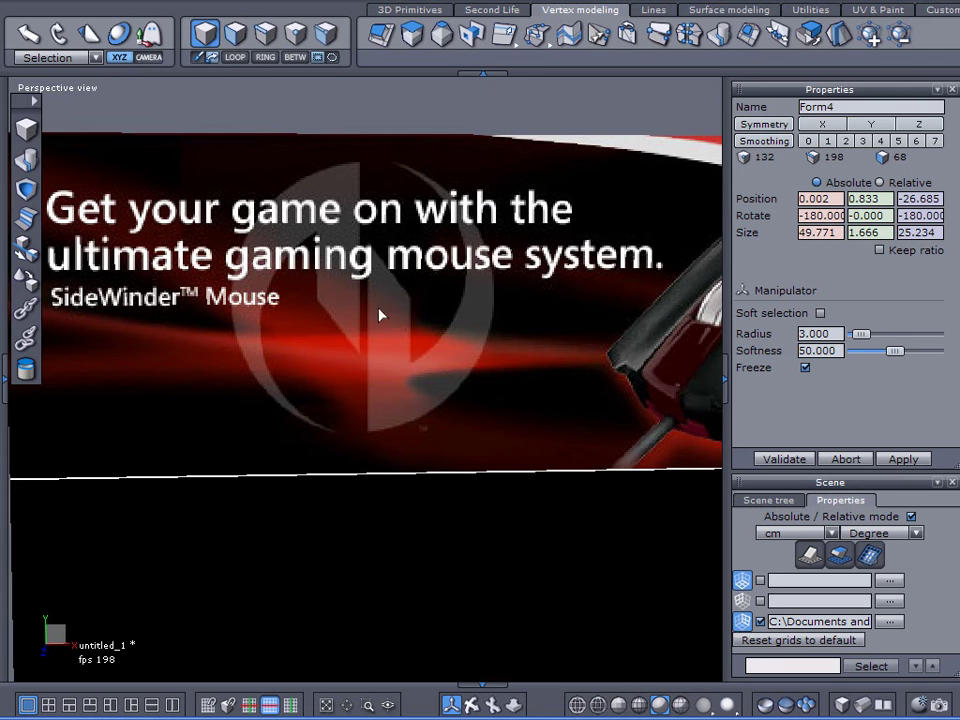
left_click(759, 621)
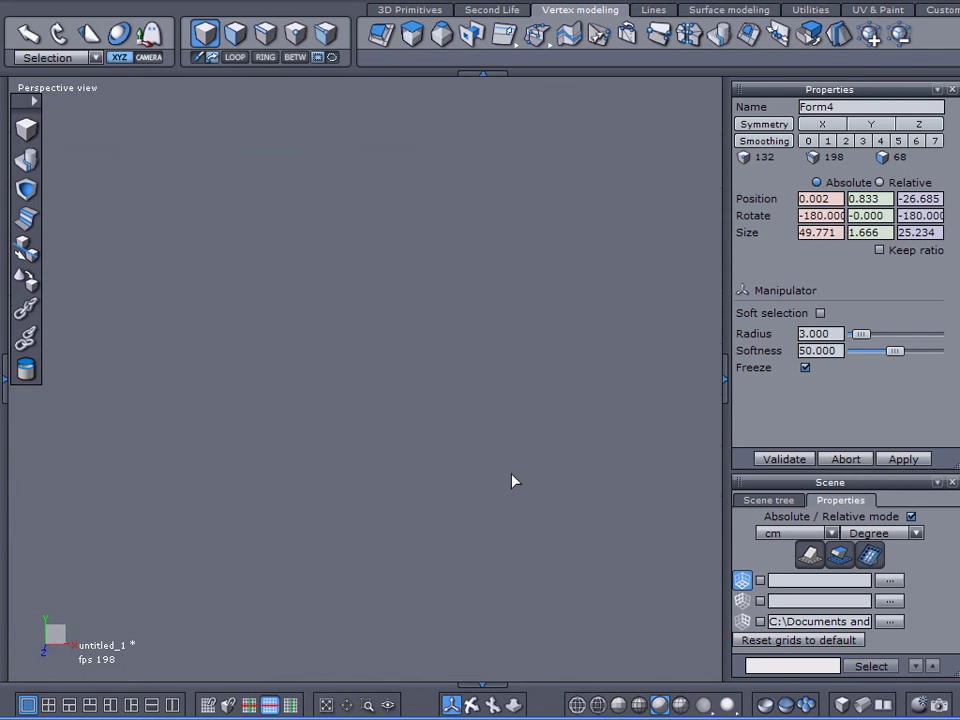
Step: Examine how the two crescent pieces meet at the centre from several angles and distances
middle_click_drag(510, 484, 433, 422)
scroll(506, 531, "up", 5)
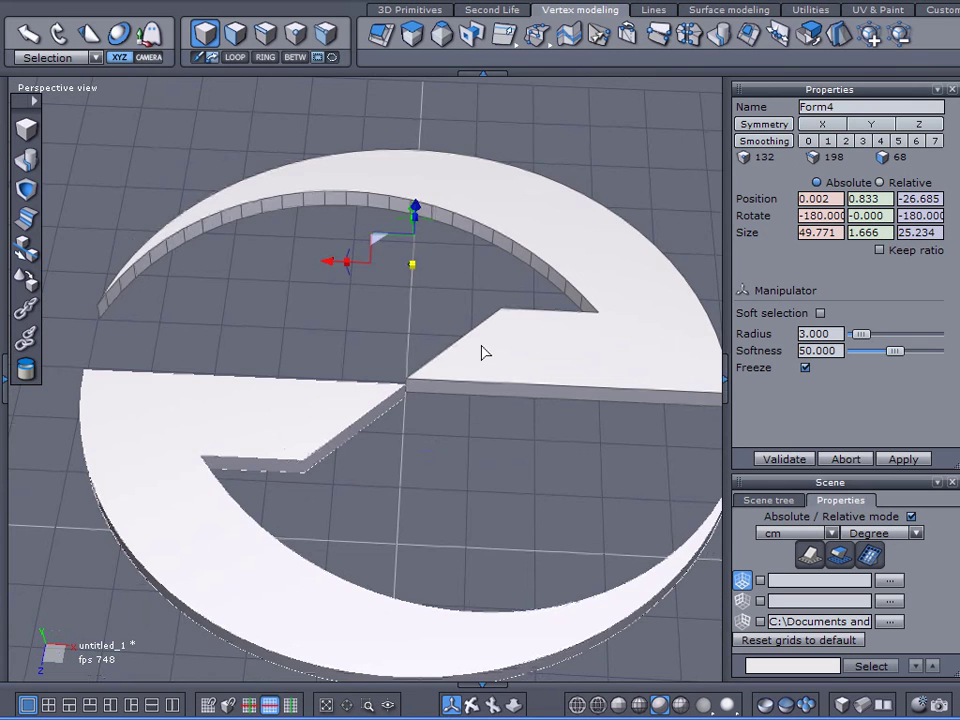
scroll(481, 352, "down", 3)
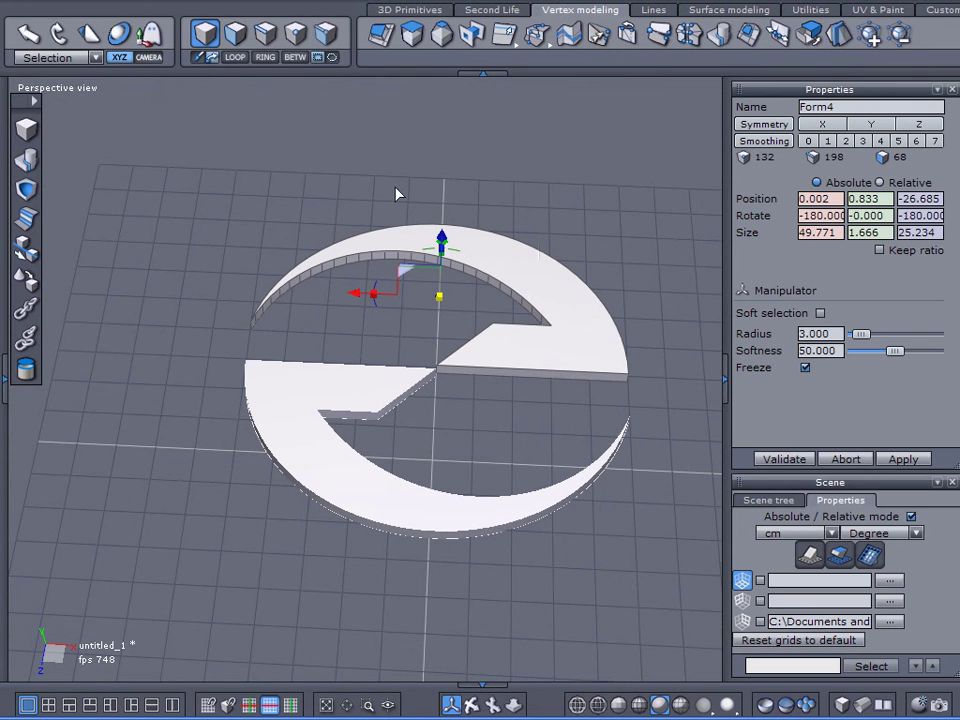
middle_click_drag(507, 358, 396, 332)
scroll(400, 330, "up", 3)
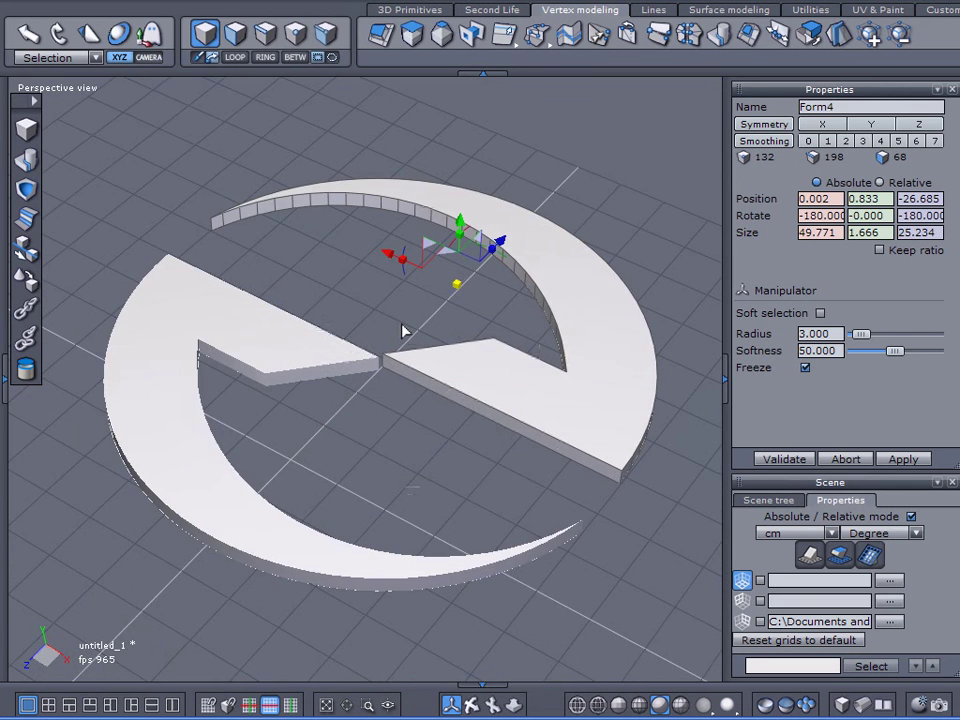
scroll(400, 331, "up", 3)
scroll(427, 354, "down", 3)
middle_click_drag(454, 364, 617, 463)
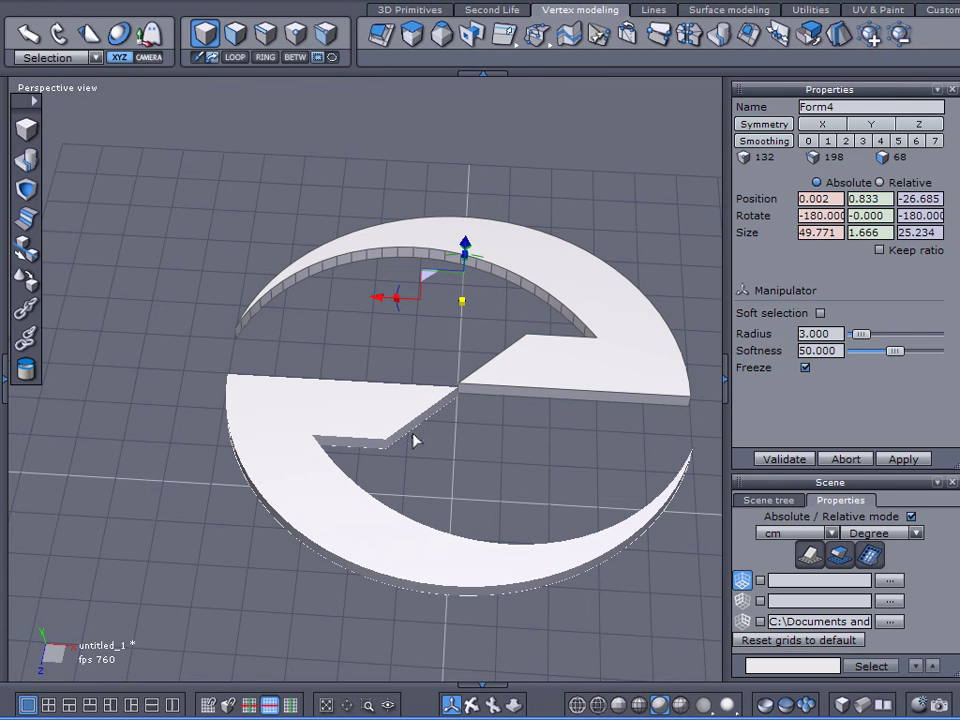
Step: Select the two vertical edges bounding the slanted side face at the clone's inner tip
right_click_drag(465, 423, 343, 411)
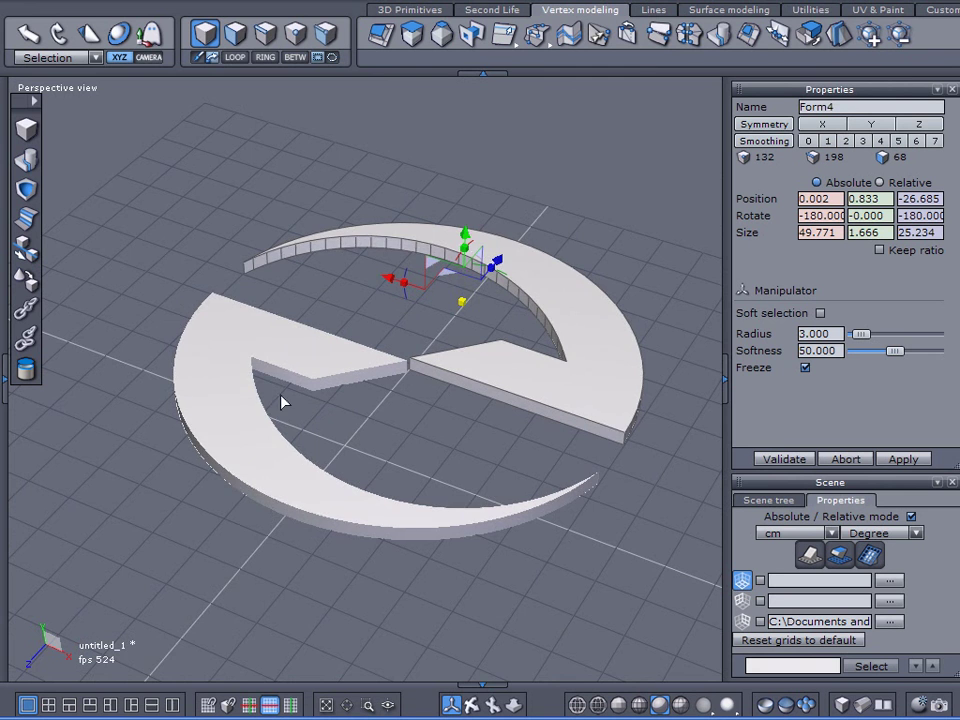
right_click_drag(272, 376, 786, 350)
middle_click_drag(551, 322, 447, 328)
scroll(447, 328, "up", 5)
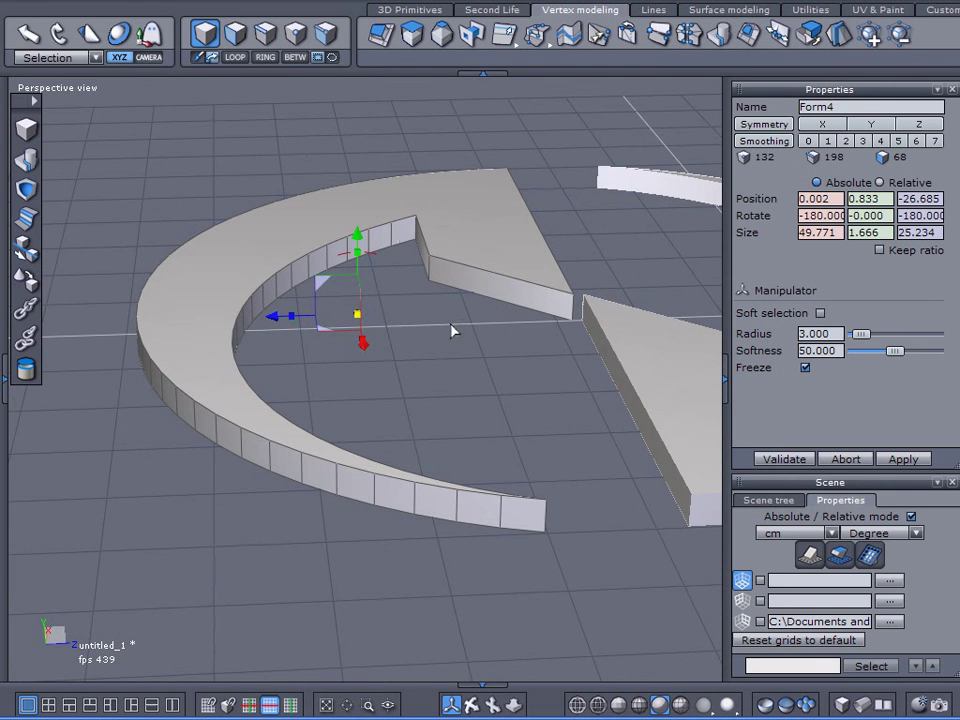
left_click(265, 33)
left_click(425, 270)
left_click(581, 277, "shift")
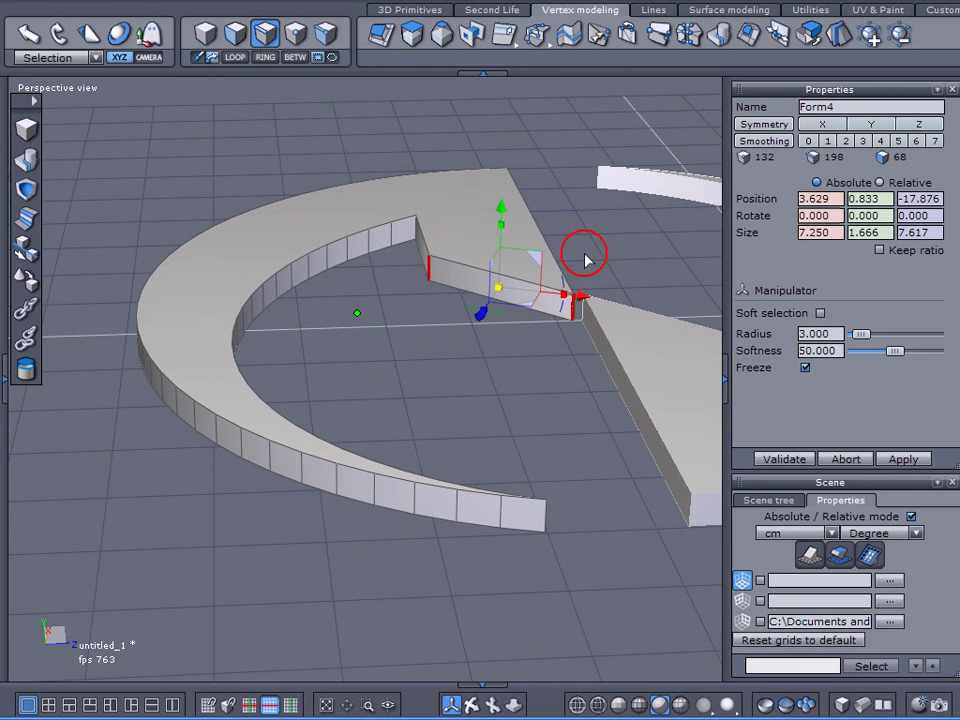
right_click_drag(568, 411, 163, 619)
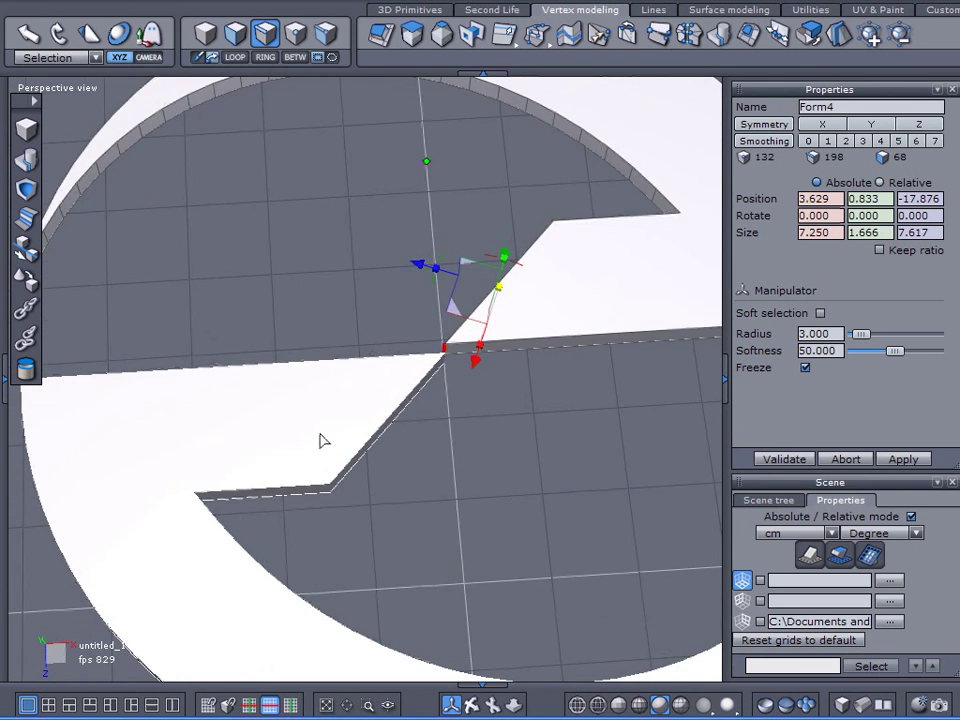
right_click_drag(293, 456, 431, 415)
Step: Align the manipulator to World axes and move the selected tip edges along X to about -2.909
left_click(84, 60)
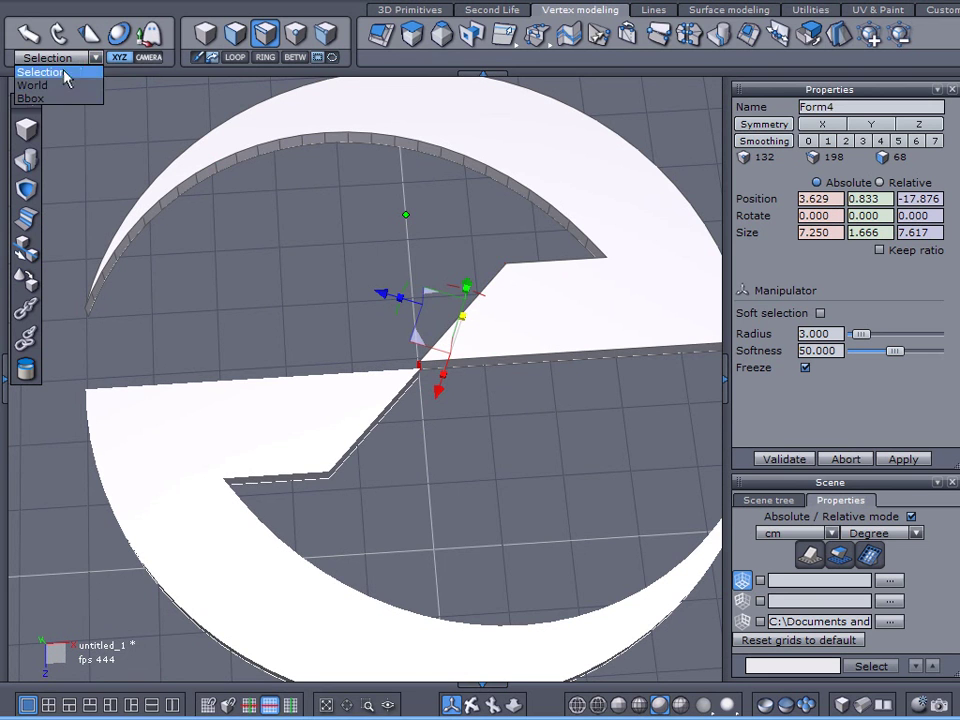
left_click(45, 84)
right_click_drag(497, 388, 505, 437)
left_click_drag(548, 315, 474, 345)
right_click_drag(474, 345, 478, 309)
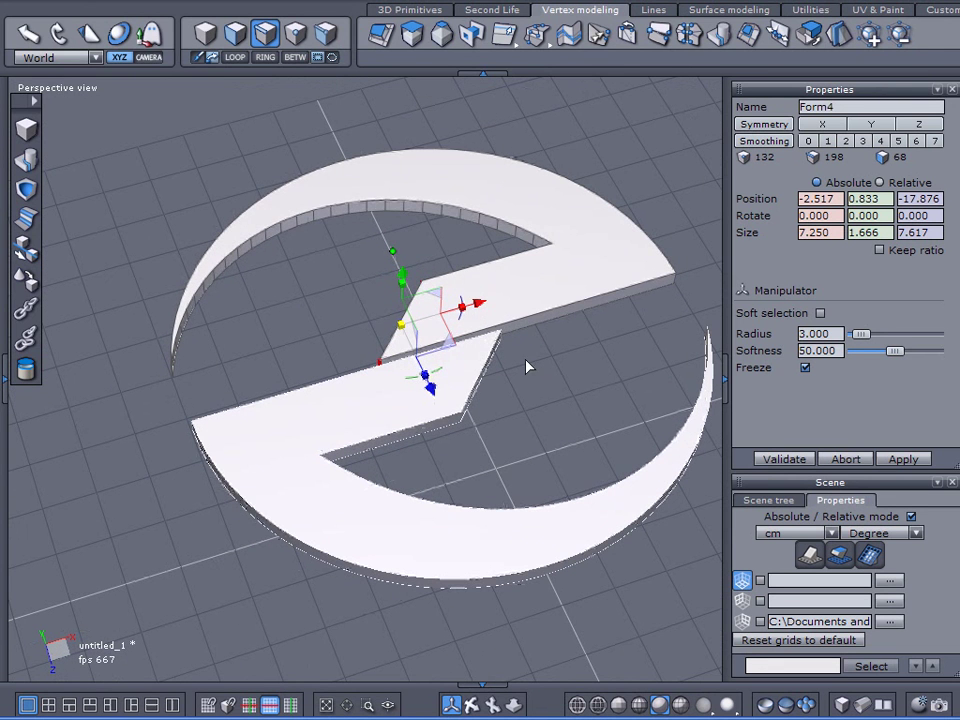
mouse_move(480, 303)
left_mouse_down()
mouse_move(493, 303)
mouse_move(478, 310)
left_mouse_up()
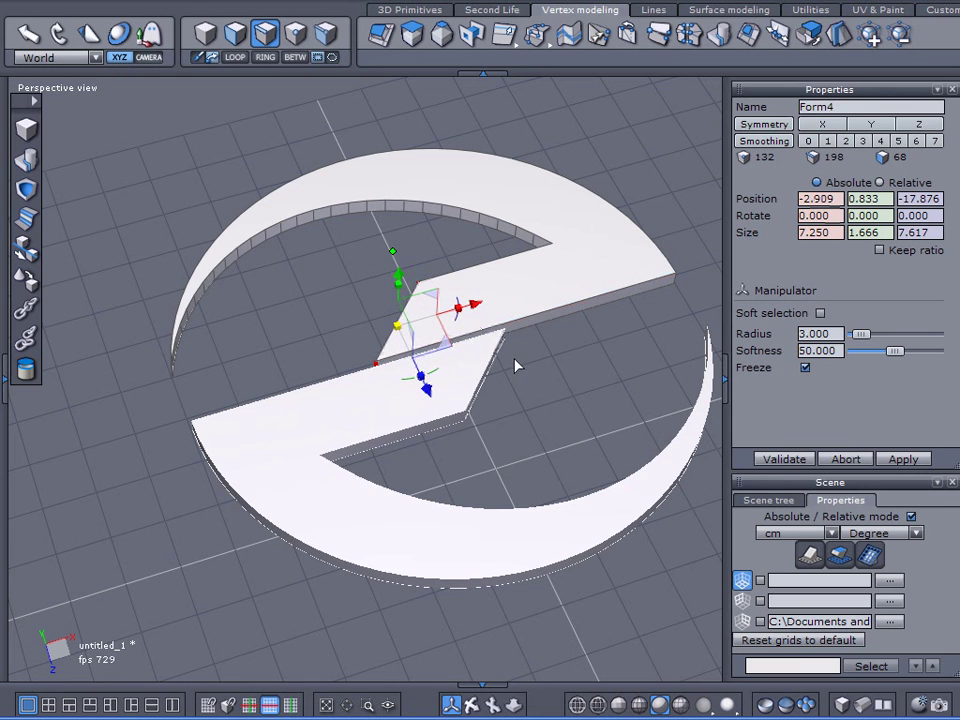
Step: Fine-tune the selected tip edges with small moves while checking both linked pieces in the scene tree
left_click(762, 498)
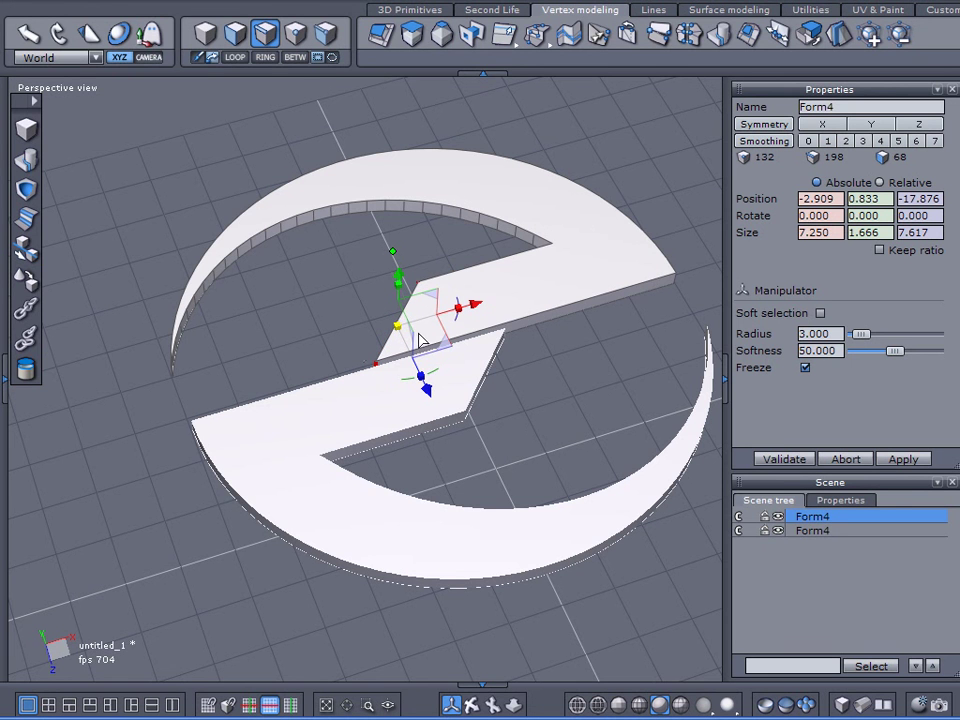
middle_click_drag(512, 424, 490, 455)
mouse_move(470, 306)
left_mouse_down()
mouse_move(514, 296)
mouse_move(422, 314)
mouse_move(476, 283)
left_mouse_up()
middle_click_drag(420, 396, 510, 354)
middle_click_drag(645, 534, 465, 502)
left_click_drag(420, 375, 421, 372)
Step: Move the whole clone along Z to about -28.684 to widen the gap between the pieces, and deselect it
left_click(636, 537)
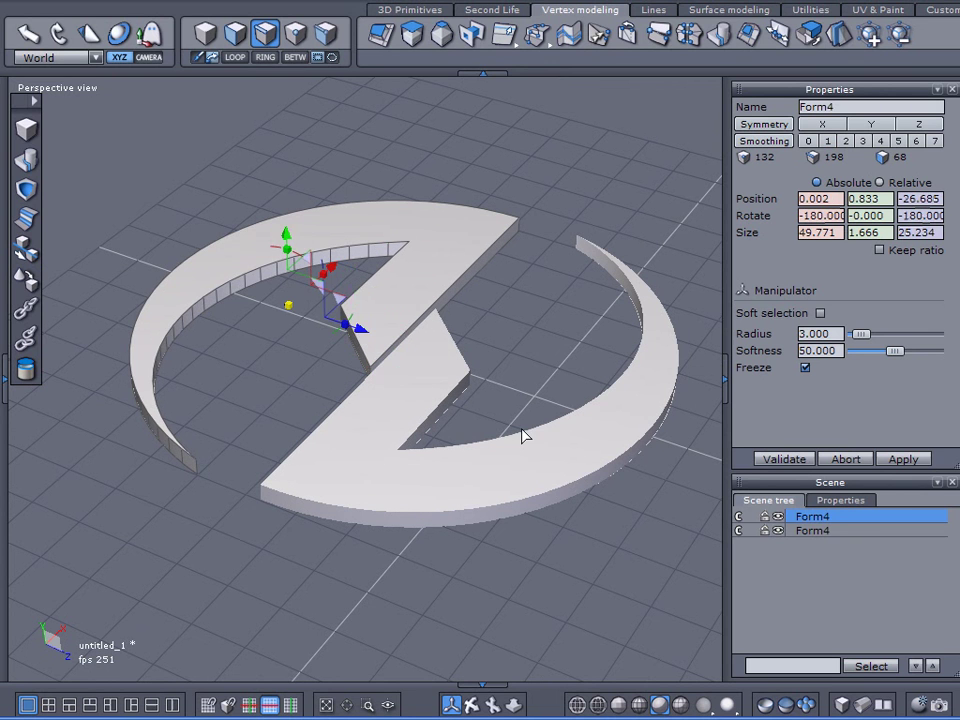
left_click_drag(360, 329, 343, 326)
right_click_drag(486, 388, 273, 520)
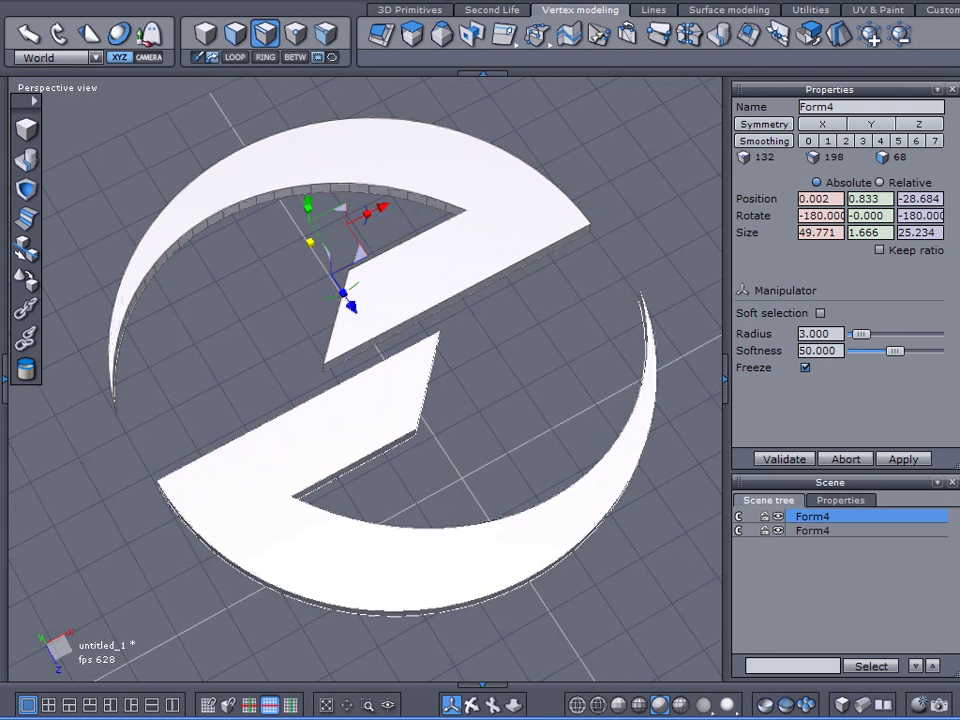
right_click_drag(242, 508, 326, 437)
left_click(780, 608)
right_click_drag(614, 568, 521, 553)
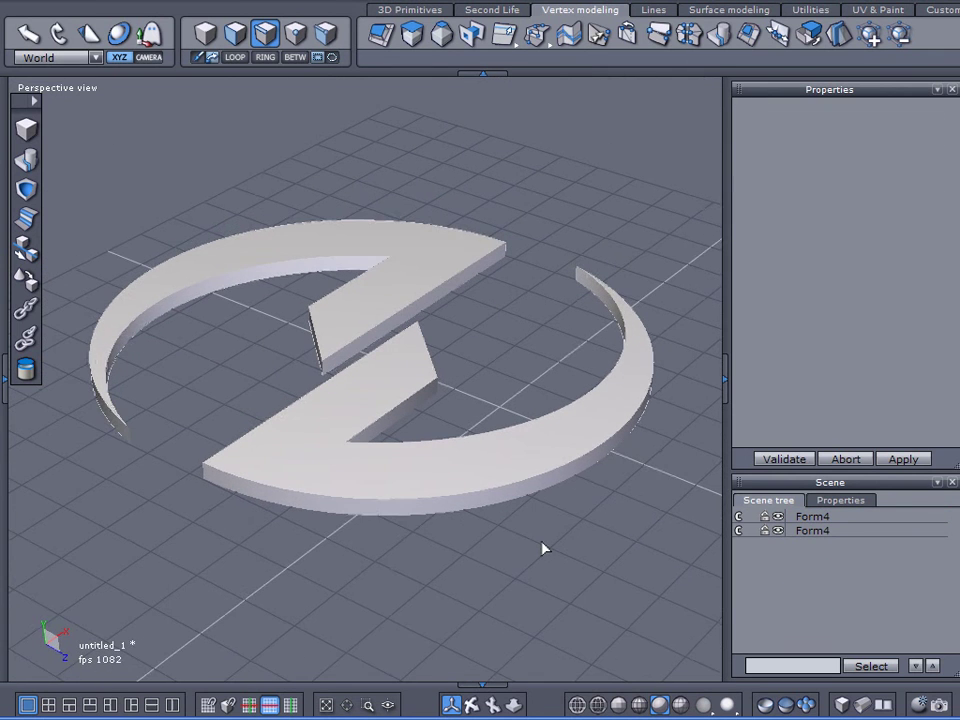
middle_click_drag(542, 549, 477, 535)
middle_click_drag(493, 476, 396, 407)
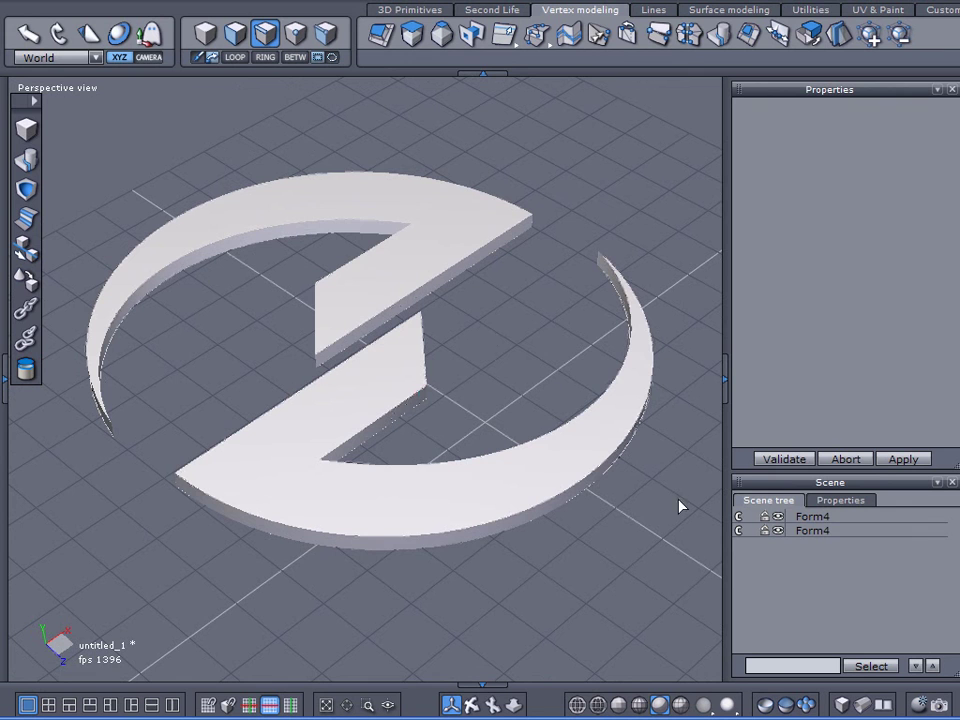
Step: Break the clone link between the two pieces, and select the original piece as a whole object
left_click(658, 12)
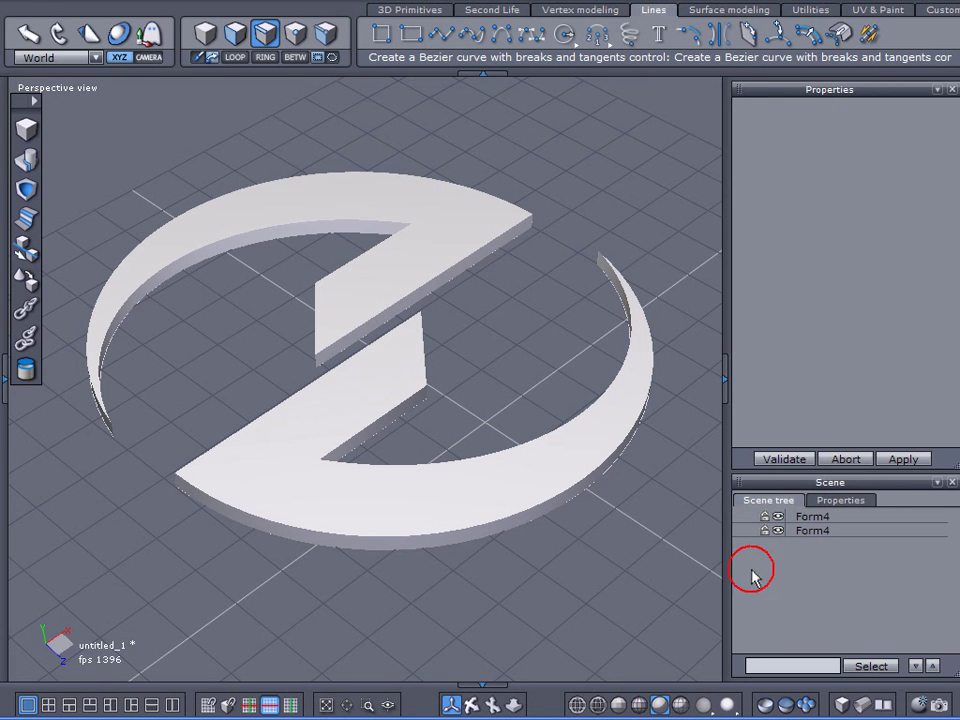
key("ctrl+z")
key("ctrl+z")
middle_click_drag(463, 566, 529, 531)
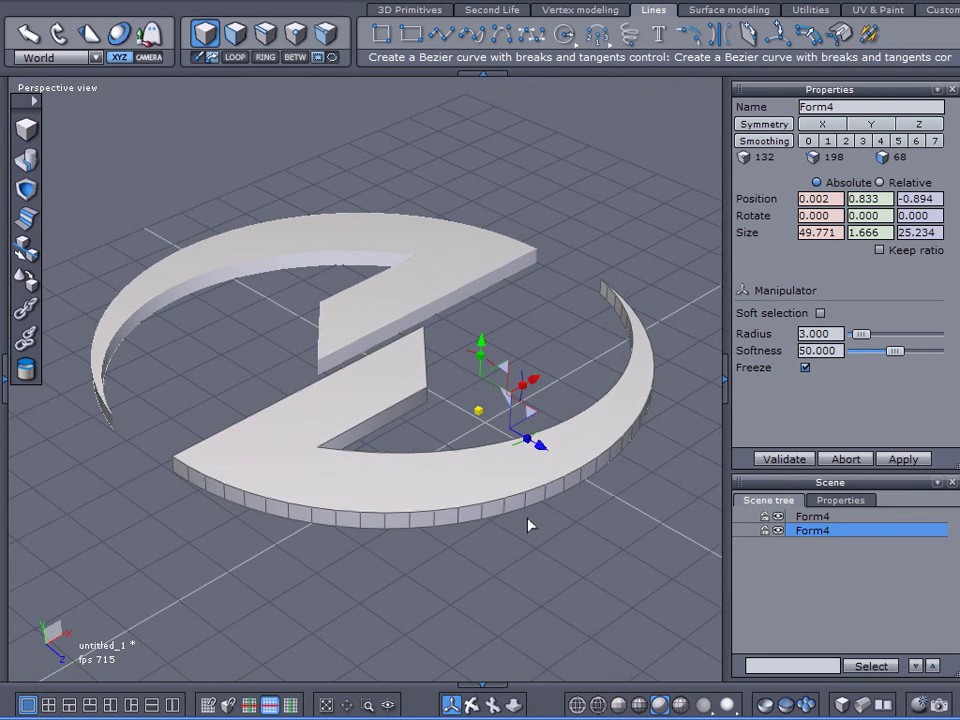